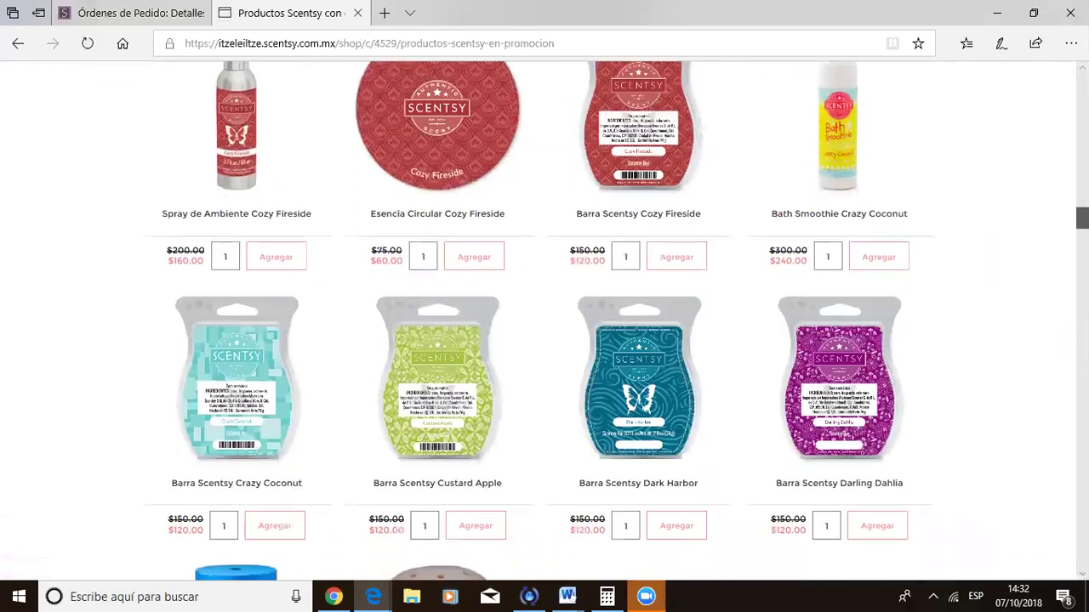
Examine the discounted products on the shop's promotions page for items on the order list, through to the Scentsy Weave decorative cover.
scroll(544, 323, "down", 2)
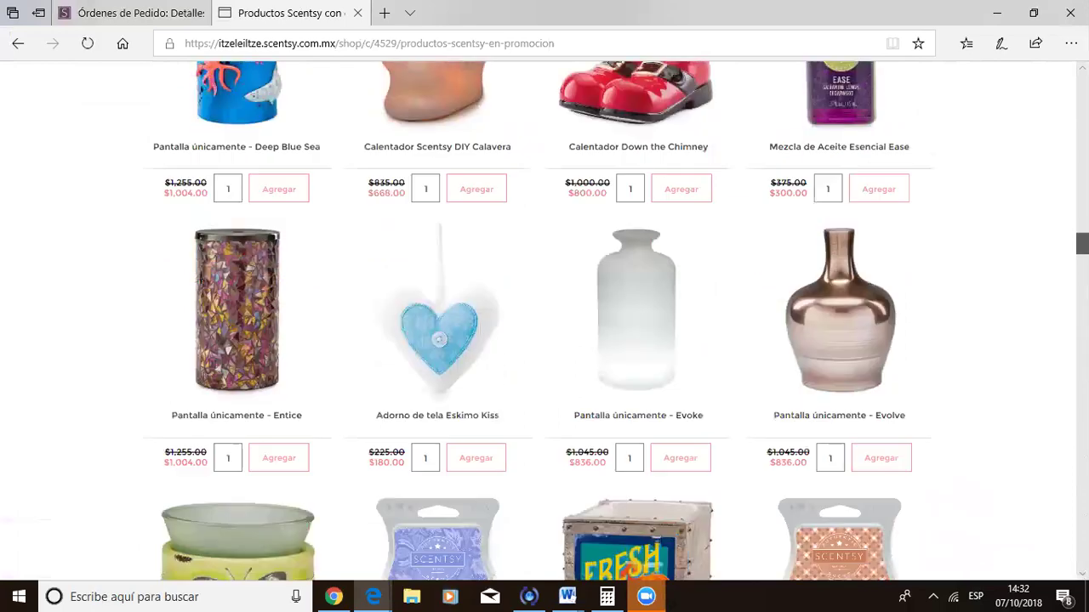
scroll(544, 323, "down", 3)
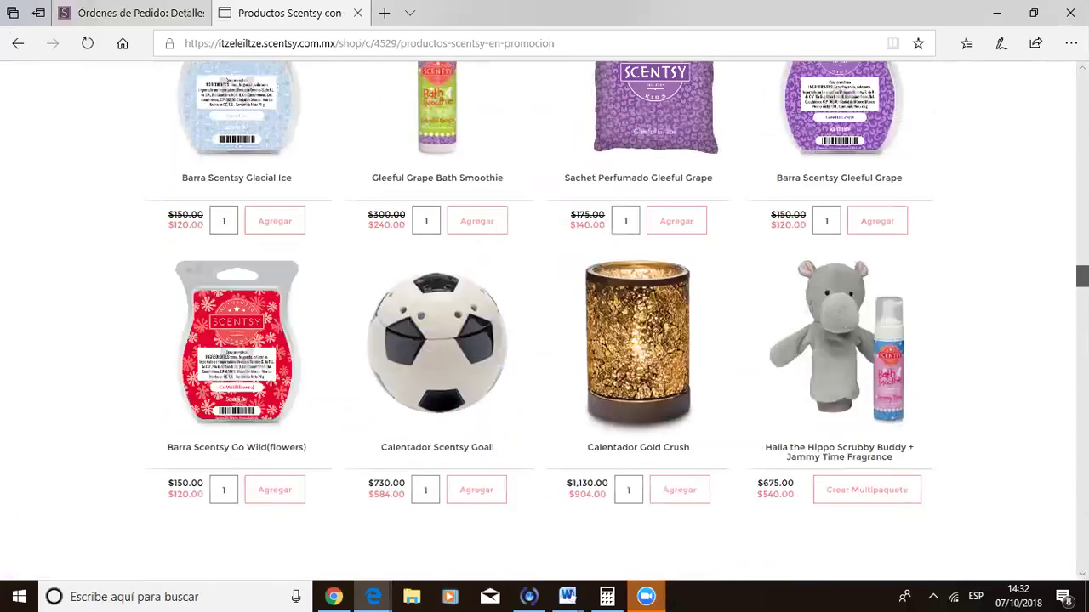
scroll(545, 323, "down", 6)
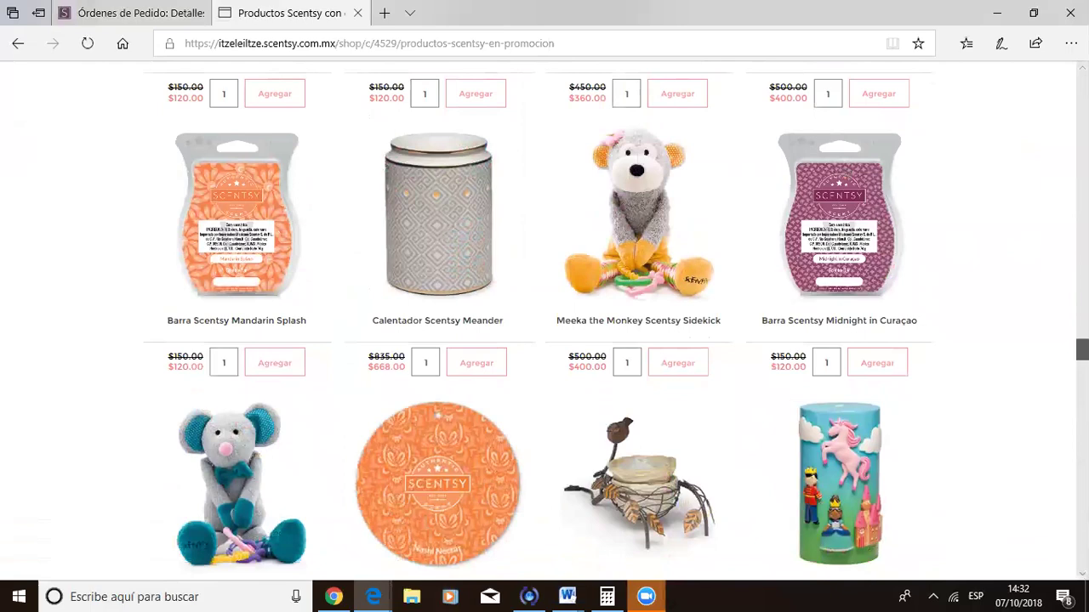
scroll(545, 323, "down", 2)
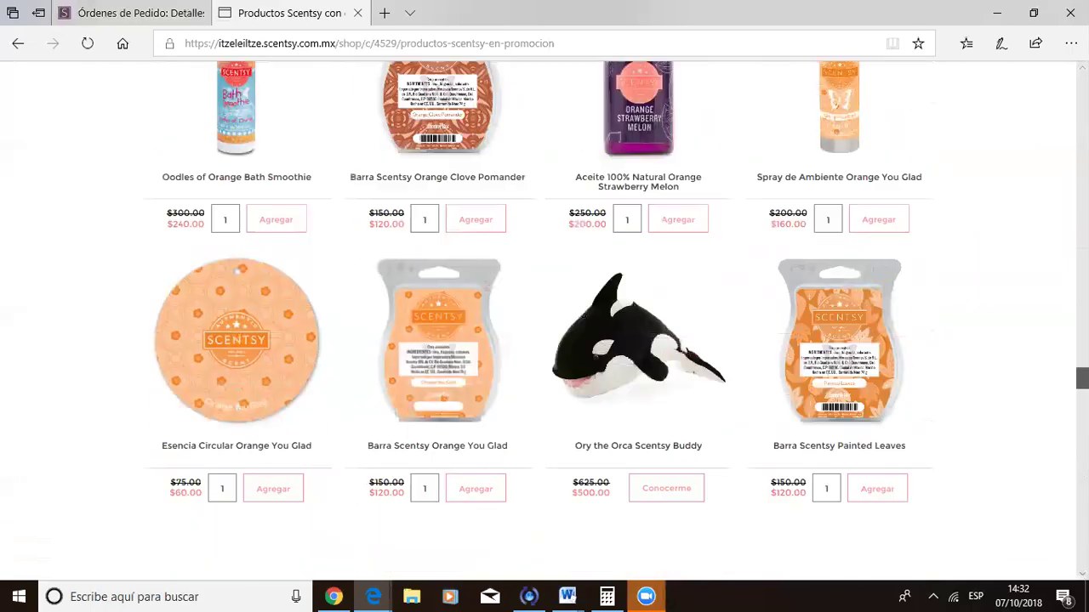
scroll(545, 323, "down", 12)
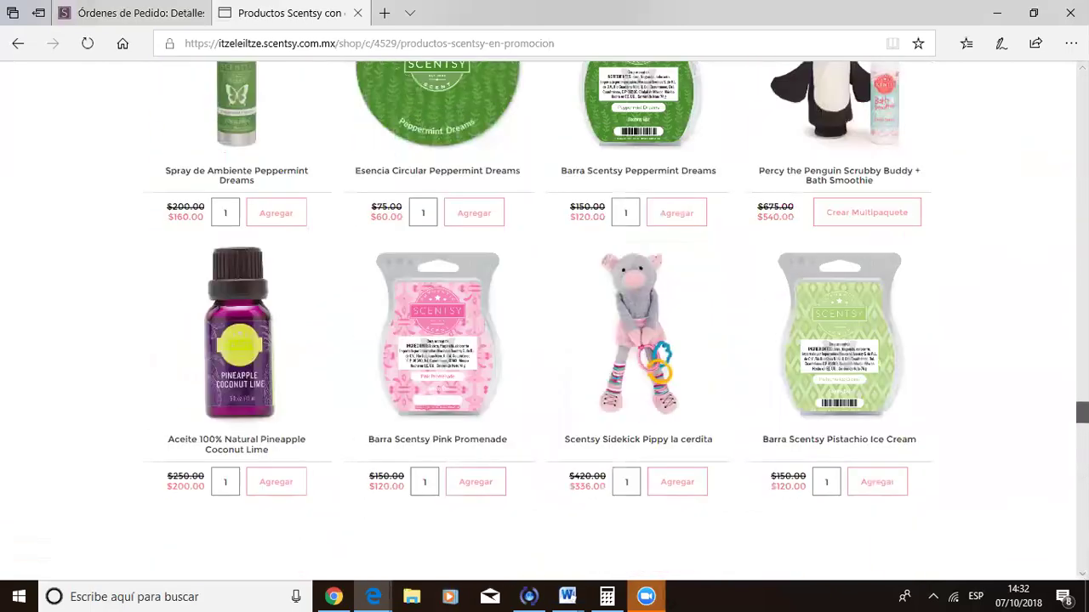
scroll(545, 323, "down", 3)
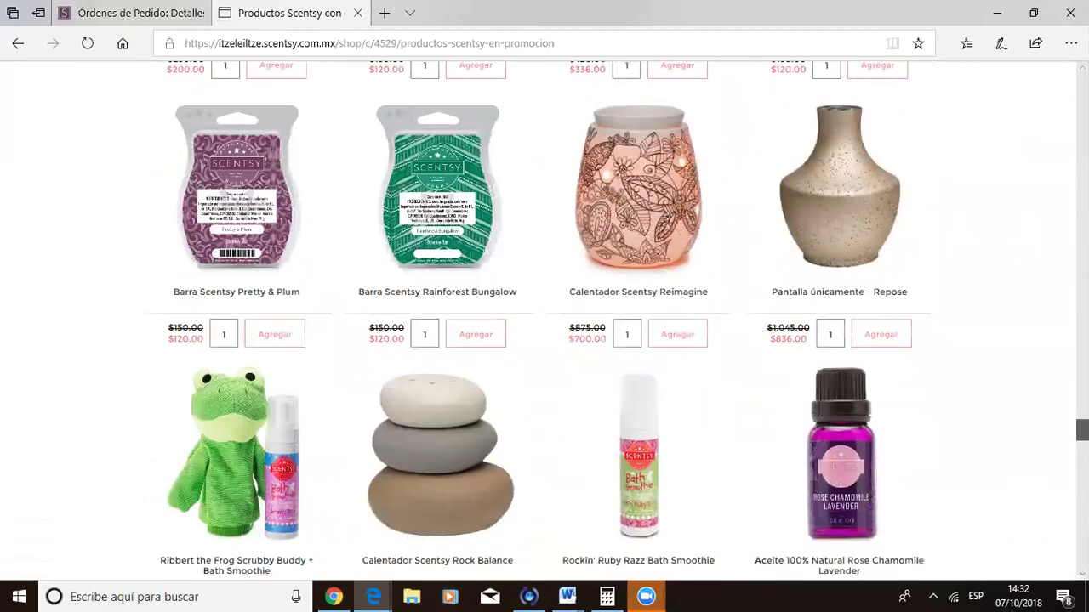
scroll(544, 323, "down", 4)
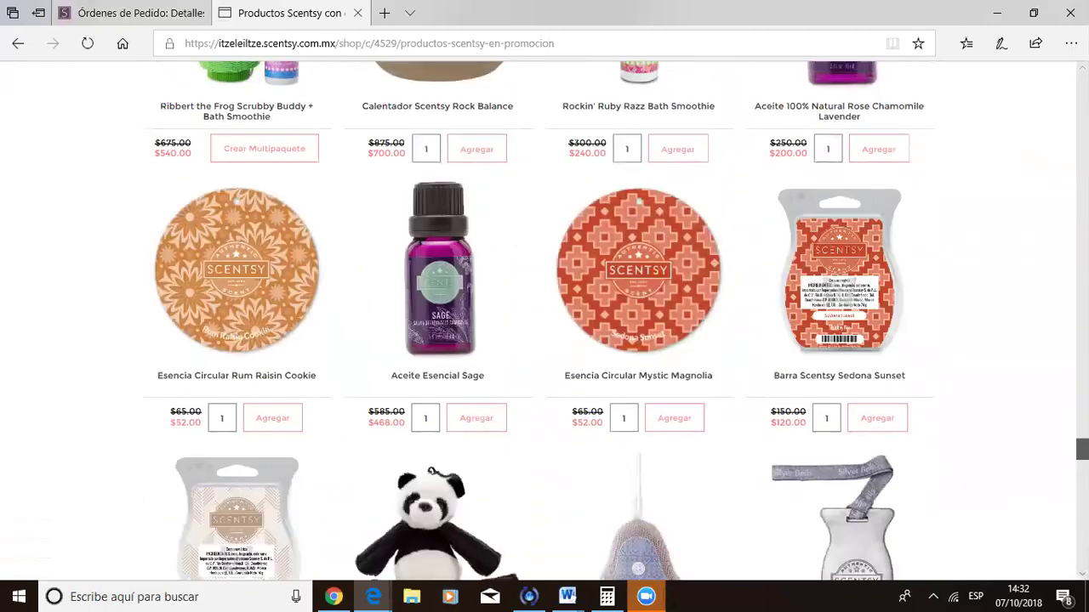
scroll(545, 323, "down", 3)
scroll(545, 323, "down", 10)
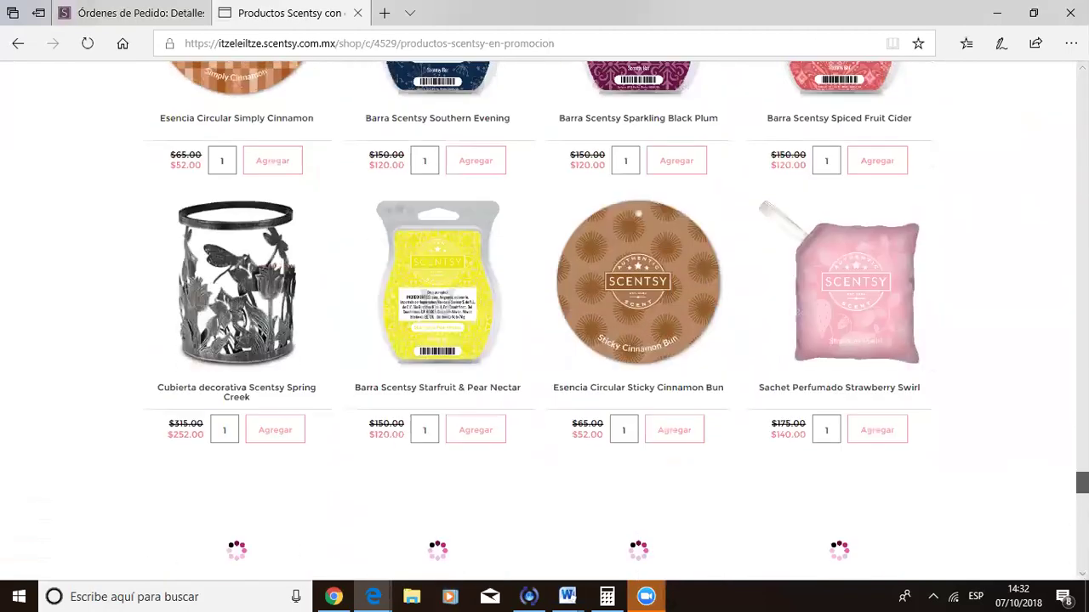
scroll(545, 324, "down", 7)
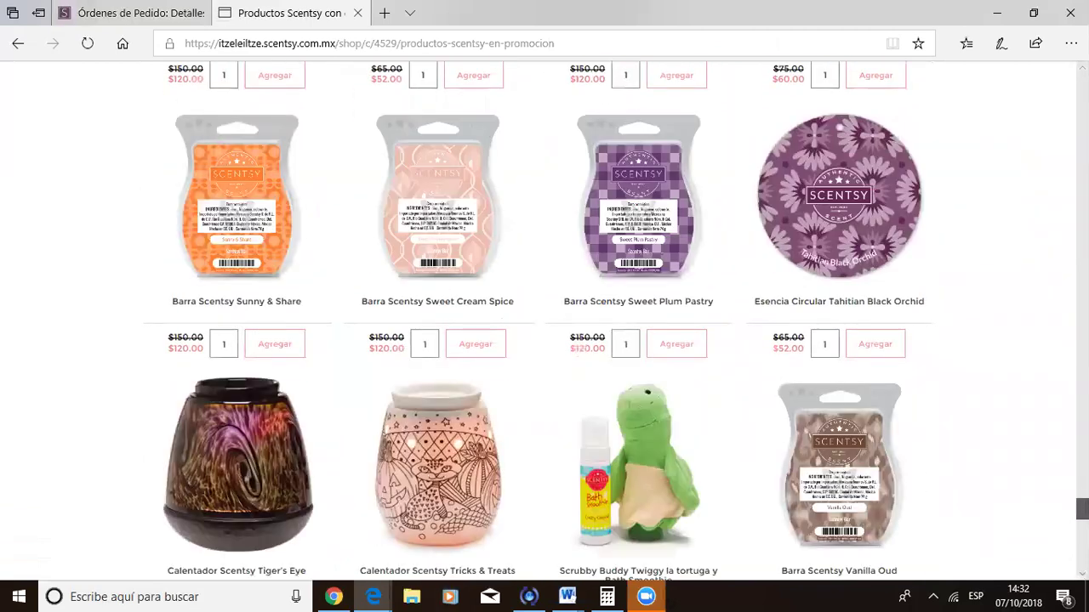
scroll(544, 323, "down", 3)
scroll(544, 324, "down", 3)
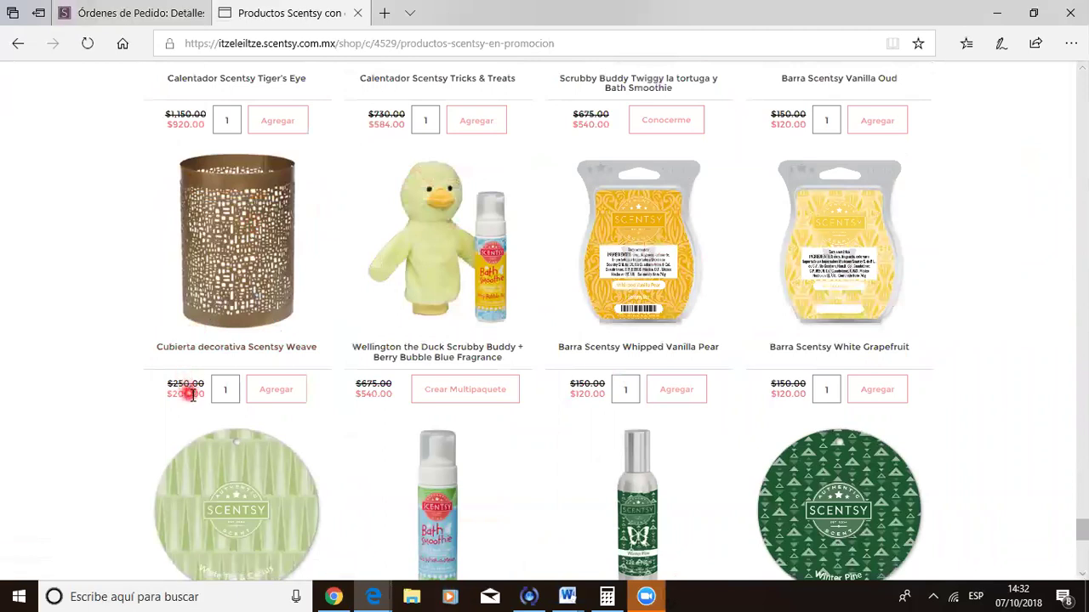
Add one Calentador Scentsy Etched Core (sin cubierta) (19333) to the Workstation party order at retail price.
left_click(132, 12)
double_click(442, 143)
left_click(444, 143)
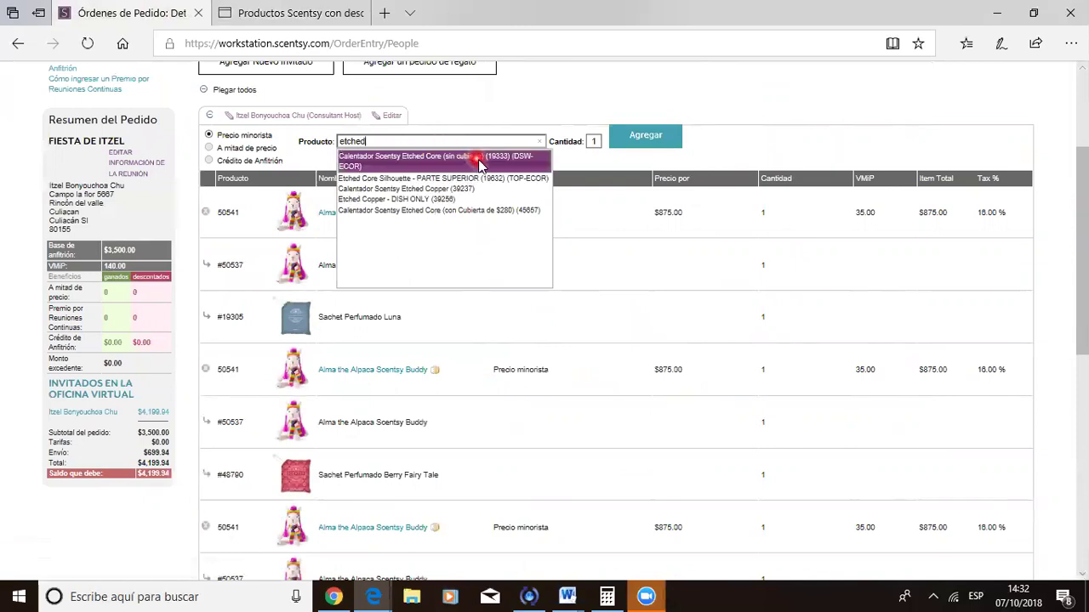
left_click(475, 159)
left_click(644, 150)
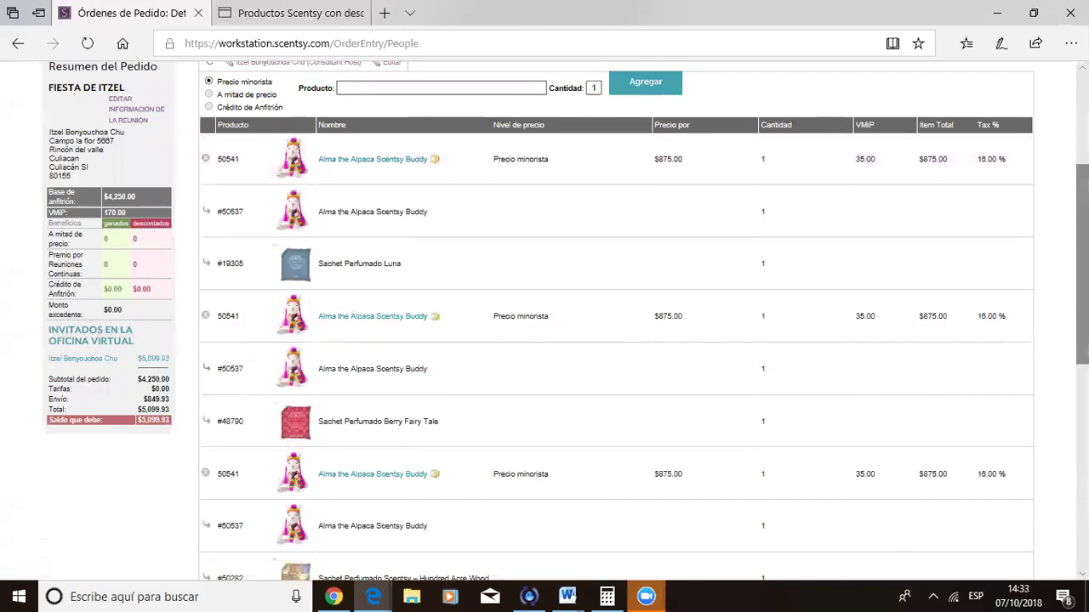
Search the order's products for "wave", and put one Cubierta decorativa Scentsy Weave in the online shop's cart.
left_click(380, 247)
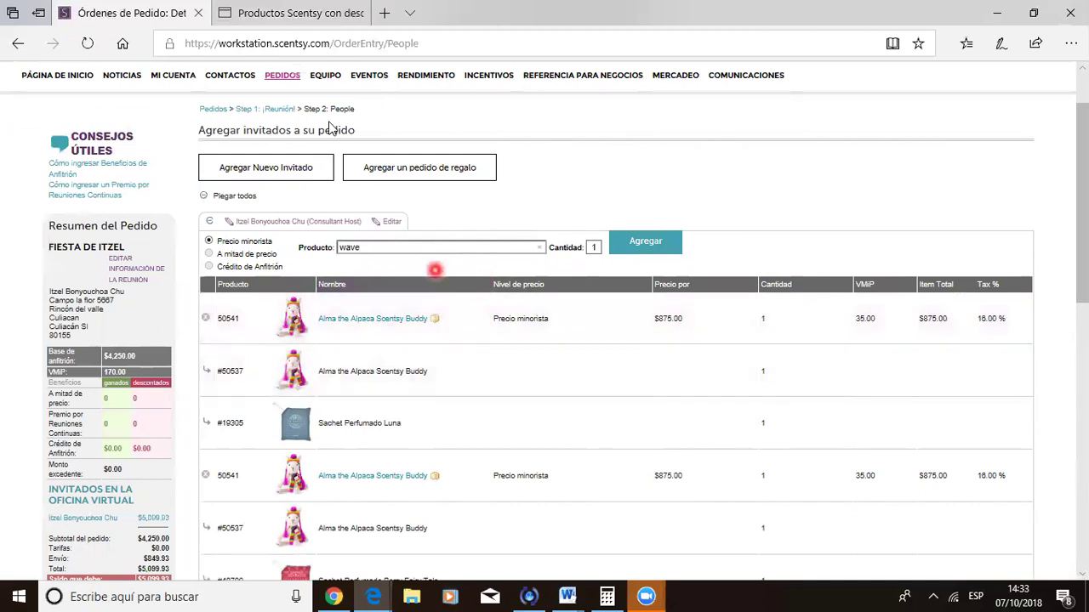
left_click(286, 13)
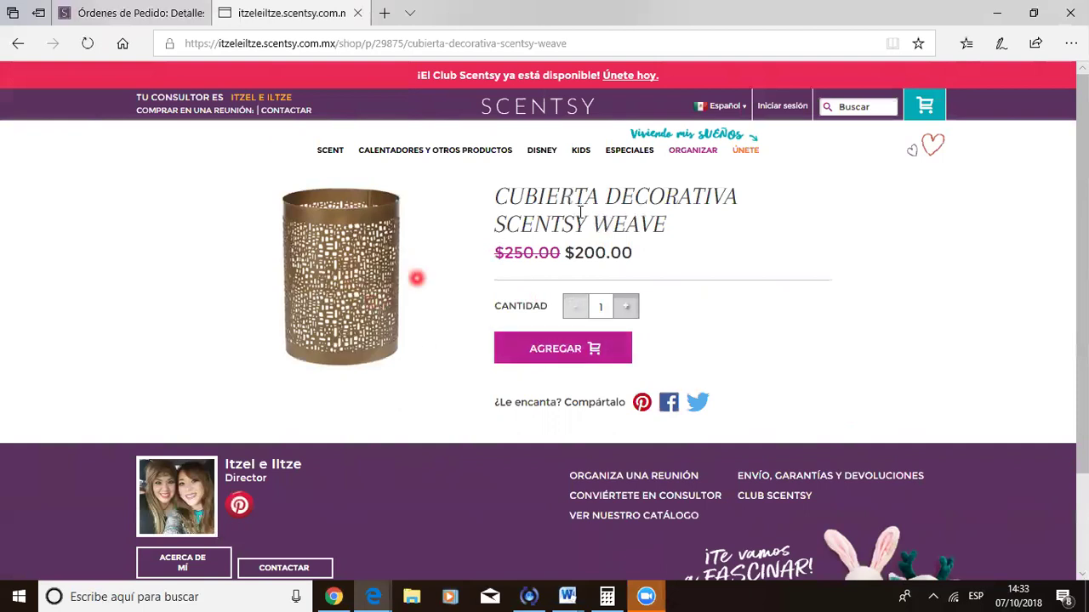
left_click(559, 349)
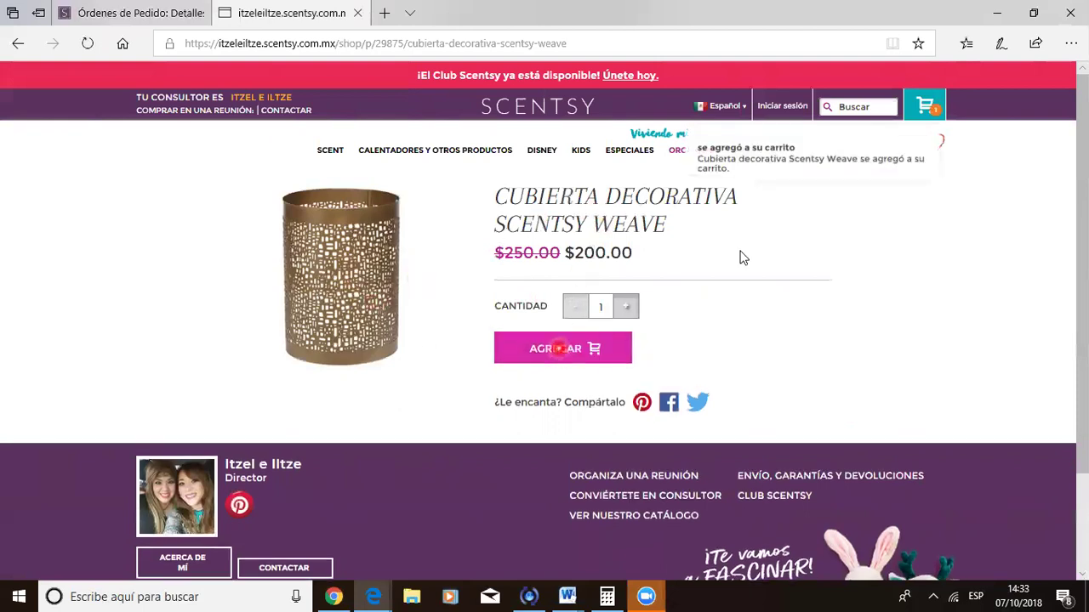
mouse_move(924, 109)
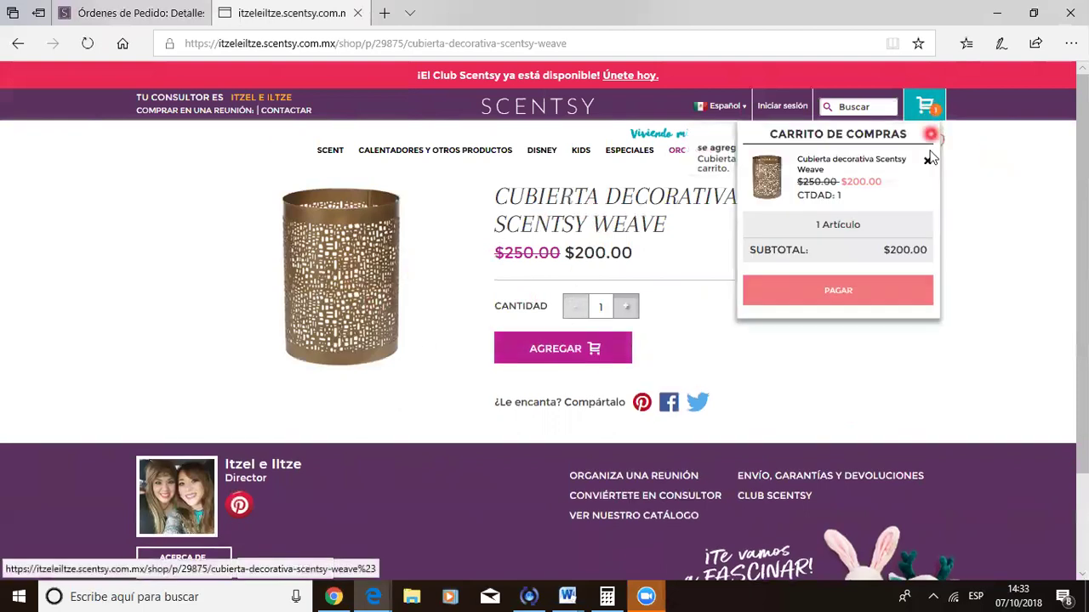
left_click(788, 187)
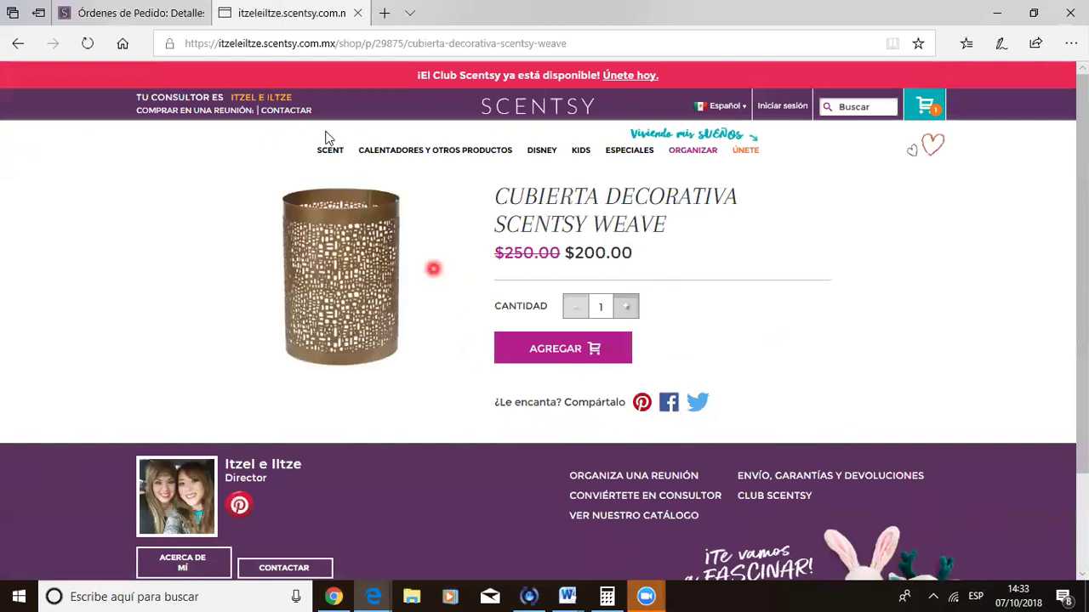
Check the cover's spelling in the shop and add one Cubierta decorativa Scentsy Weave (29875) to the Workstation order.
left_click(153, 12)
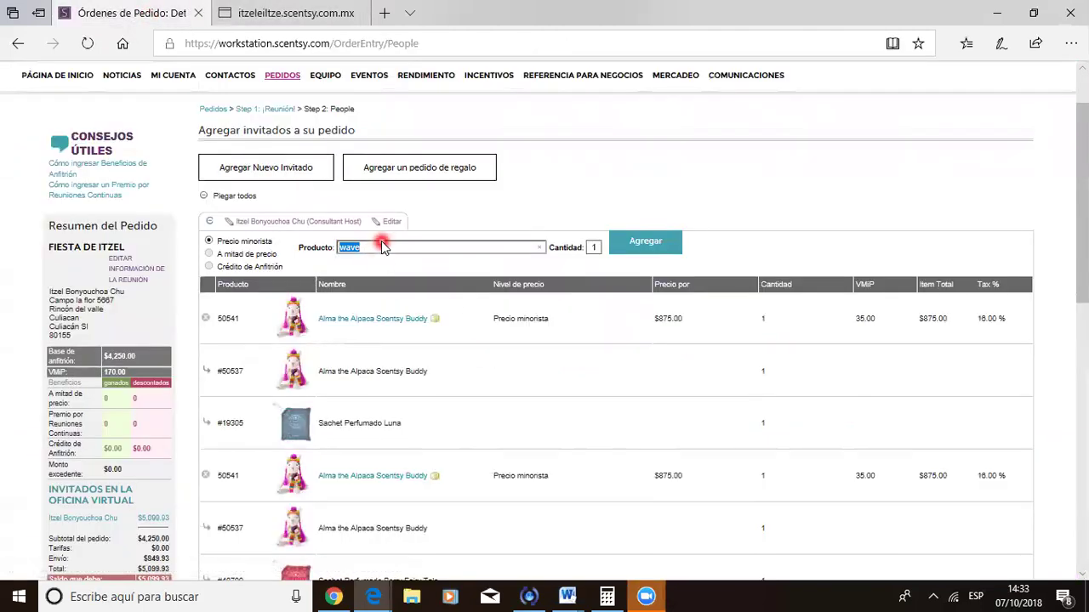
left_click(260, 11)
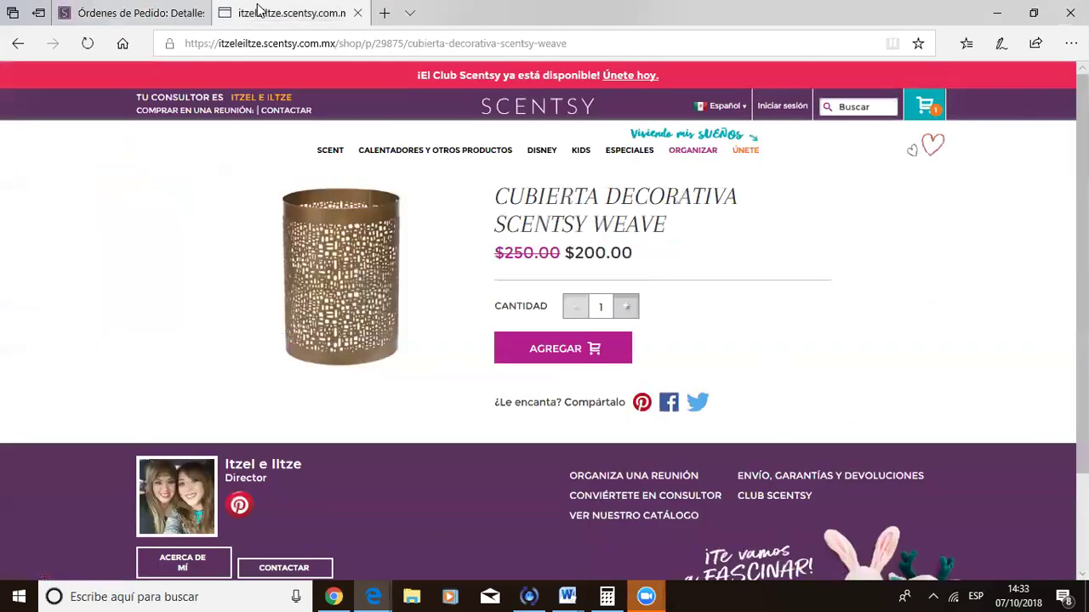
left_click(121, 9)
left_click(375, 251)
type("we")
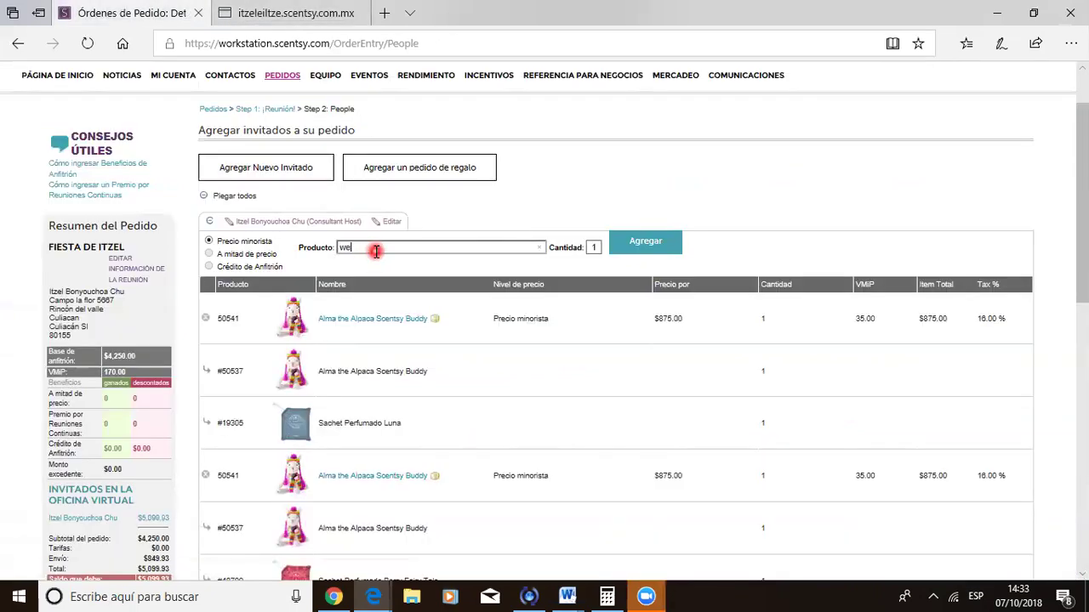
type("ave")
left_click(399, 261)
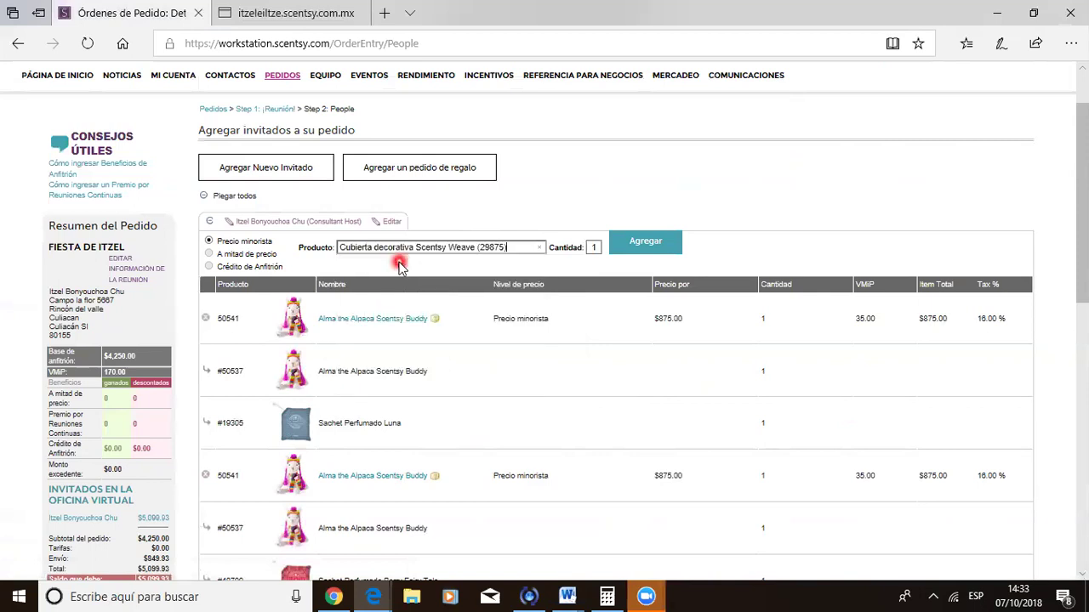
left_click(655, 245)
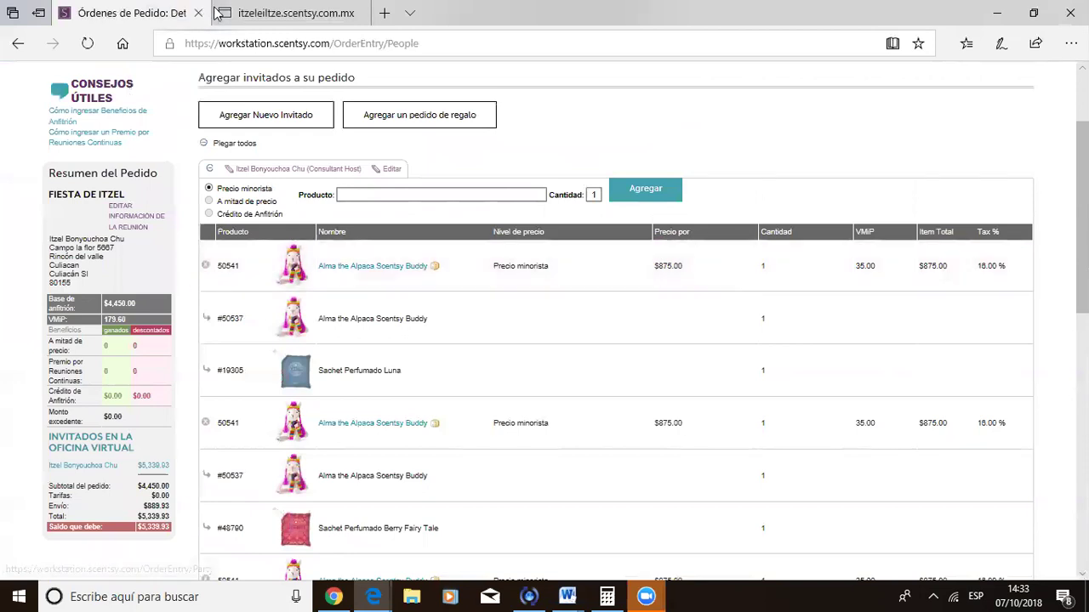
Switch to the Word shopping list and delete the line "Etched core con cubierta wave".
mouse_move(568, 597)
left_click(614, 536)
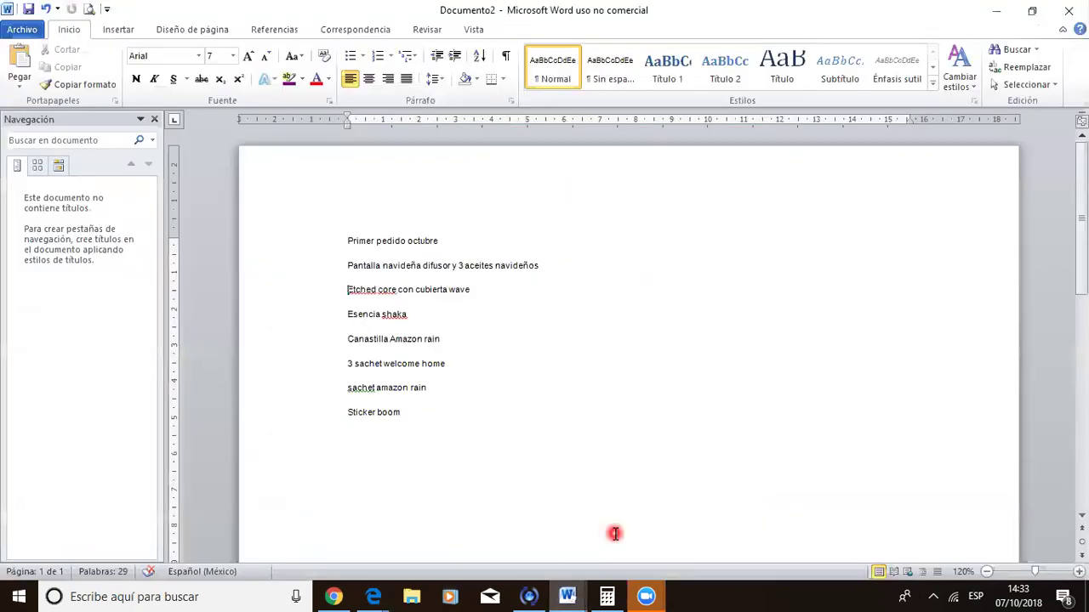
left_click_drag(477, 285, 351, 296)
key("Delete")
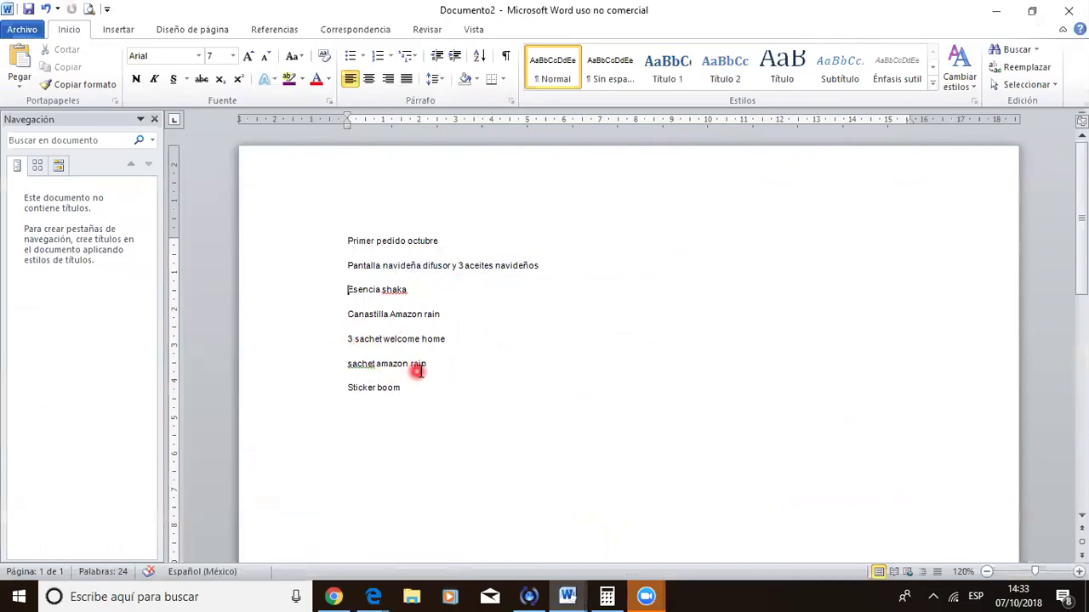
Return to the Workstation order in the browser and add one 6 Scent Paks (27290) multipack.
key("alt+Tab")
left_click(466, 196)
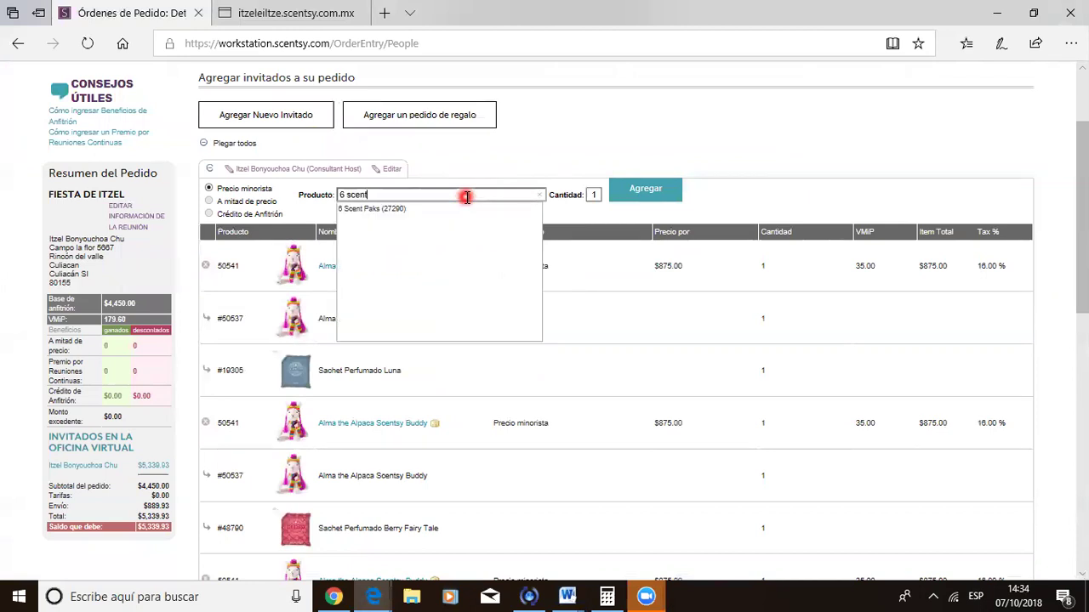
left_click(403, 213)
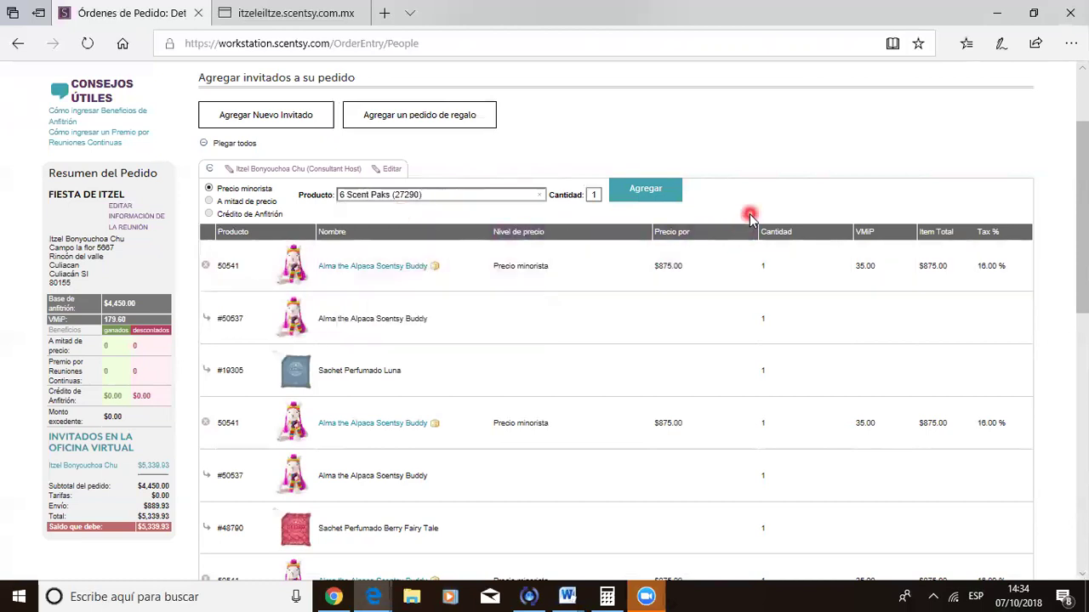
left_click(652, 189)
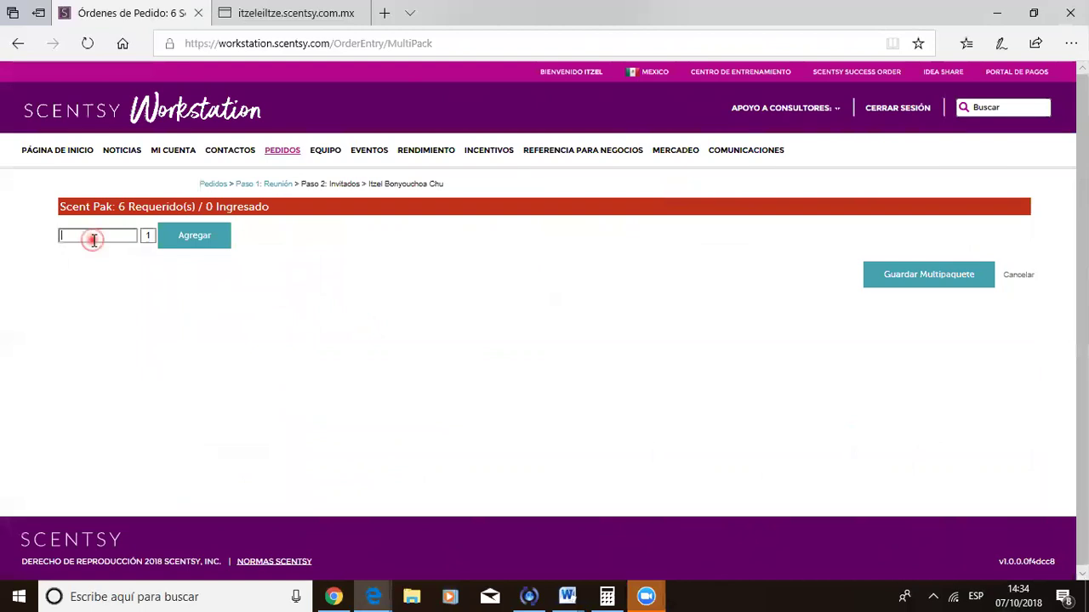
Add three Sachet Perfumado Welcome Home to the 6 Scent Paks multipack.
type("e")
left_click(114, 262)
type("3")
left_click(182, 242)
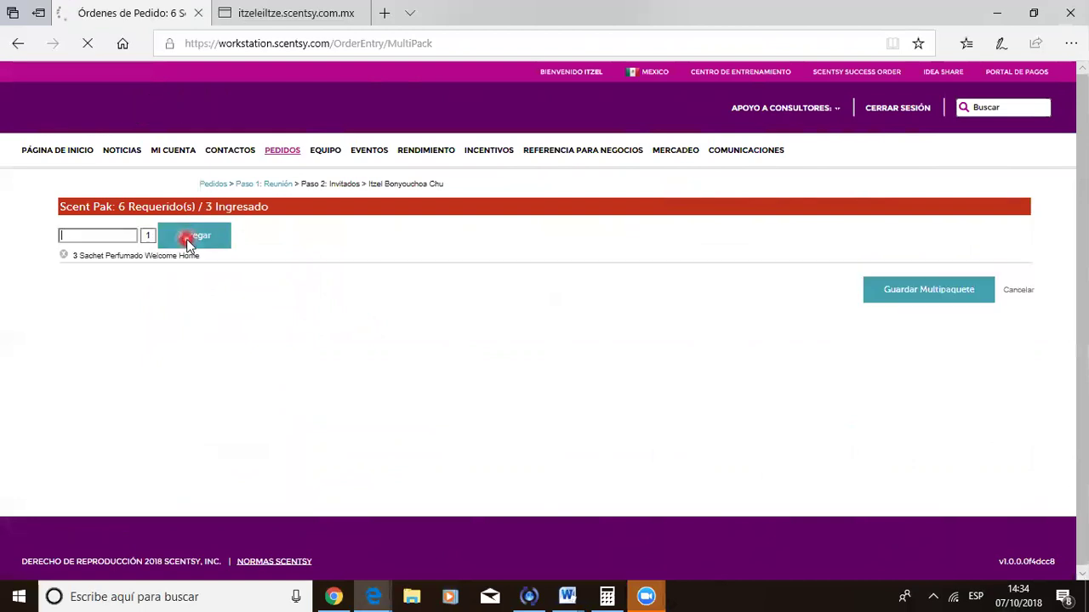
Check the Word list for the next sachet and add one Sachet Perfumado Amazon Rain to the multipack.
key("alt+Tab")
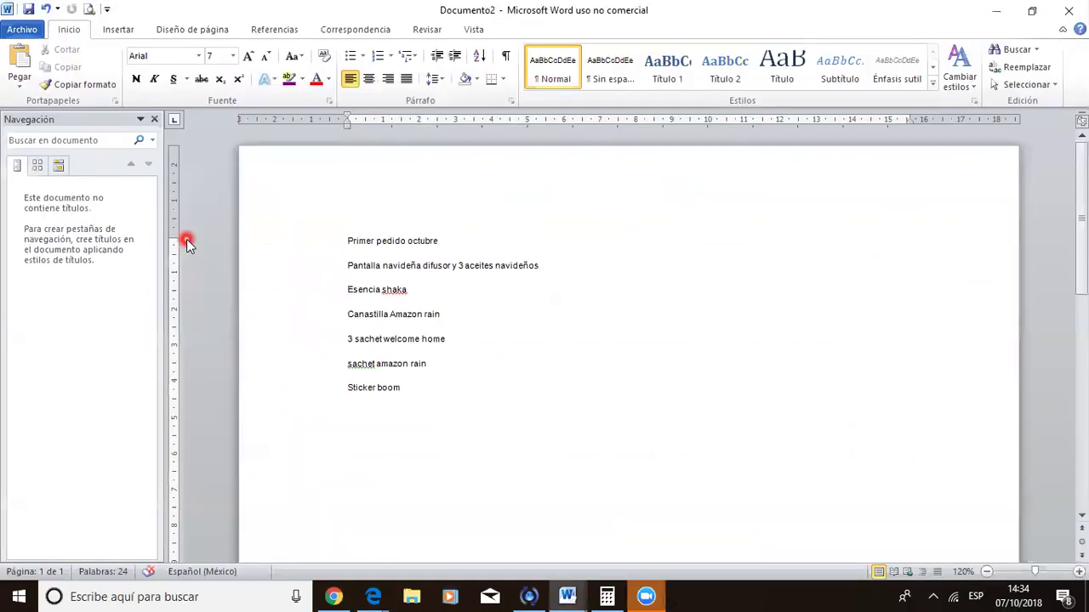
key("alt+Tab")
type("amazon")
left_click(143, 258)
left_click(182, 247)
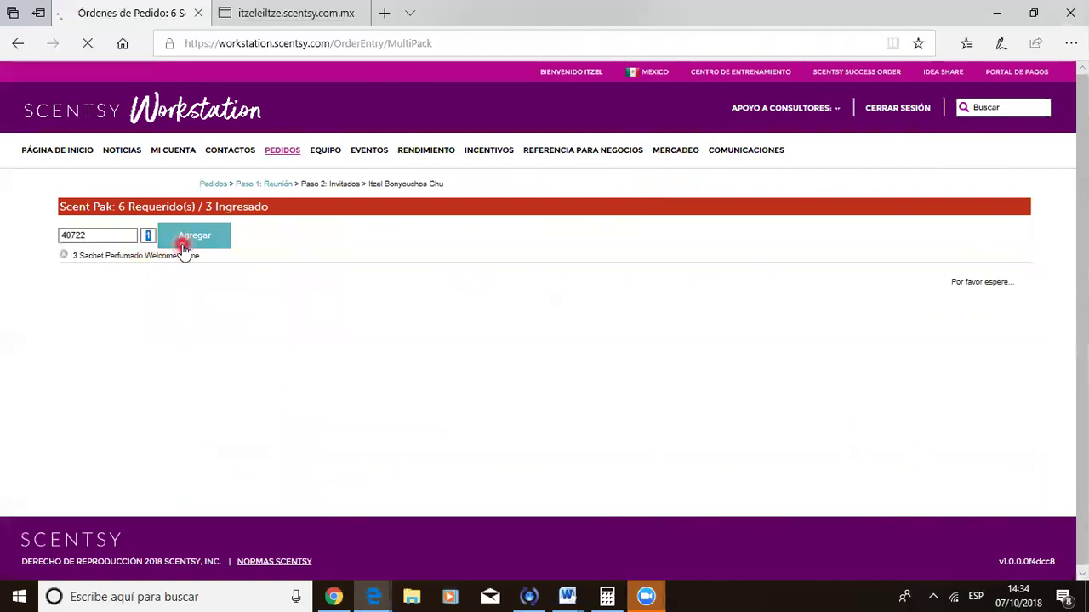
Browse the shop's Sachets Perfumados category for more fragrances for the multipack, and return to the multipack page.
left_click(311, 12)
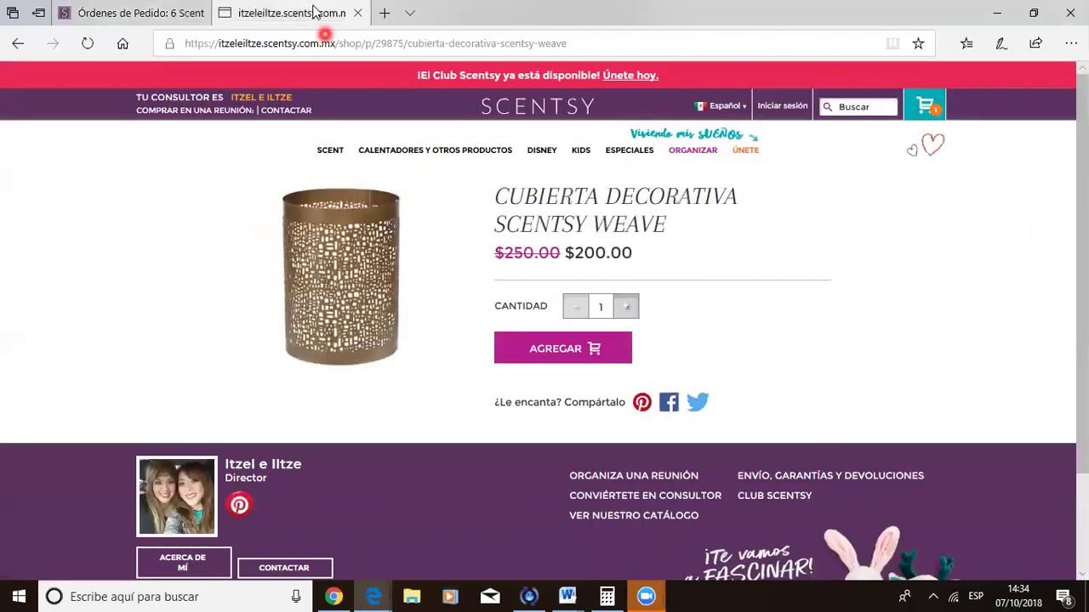
mouse_move(334, 160)
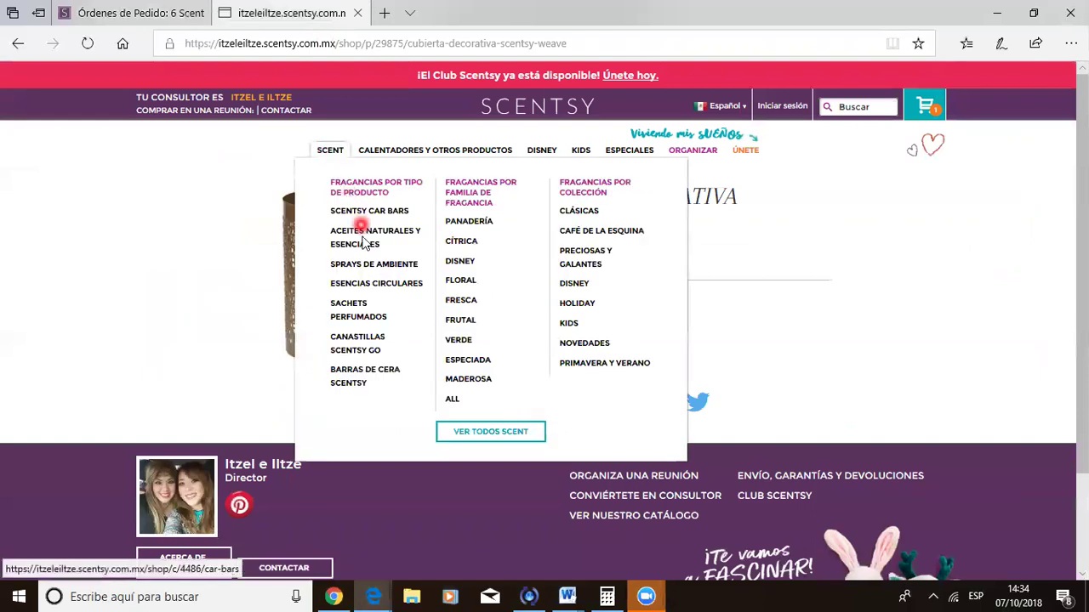
left_click(360, 312)
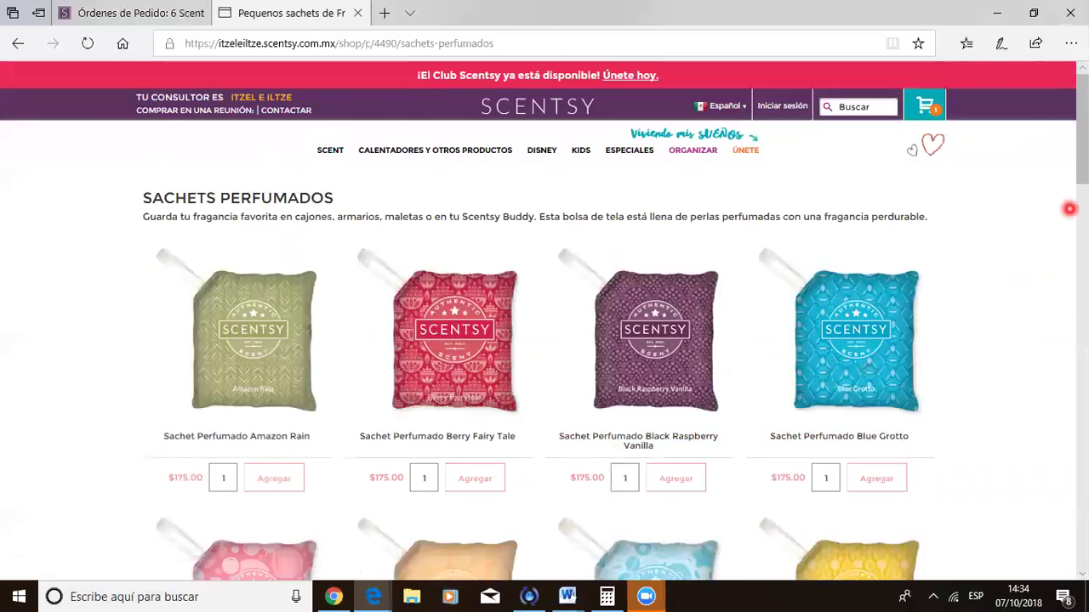
scroll(1061, 267, "down", 2)
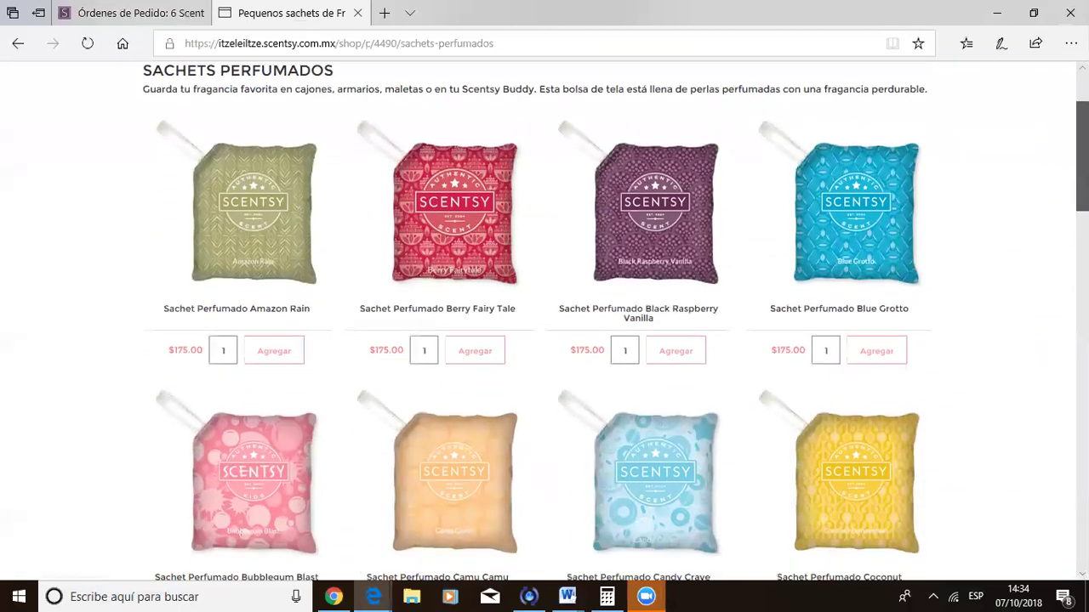
scroll(545, 324, "down", 1)
left_click(132, 13)
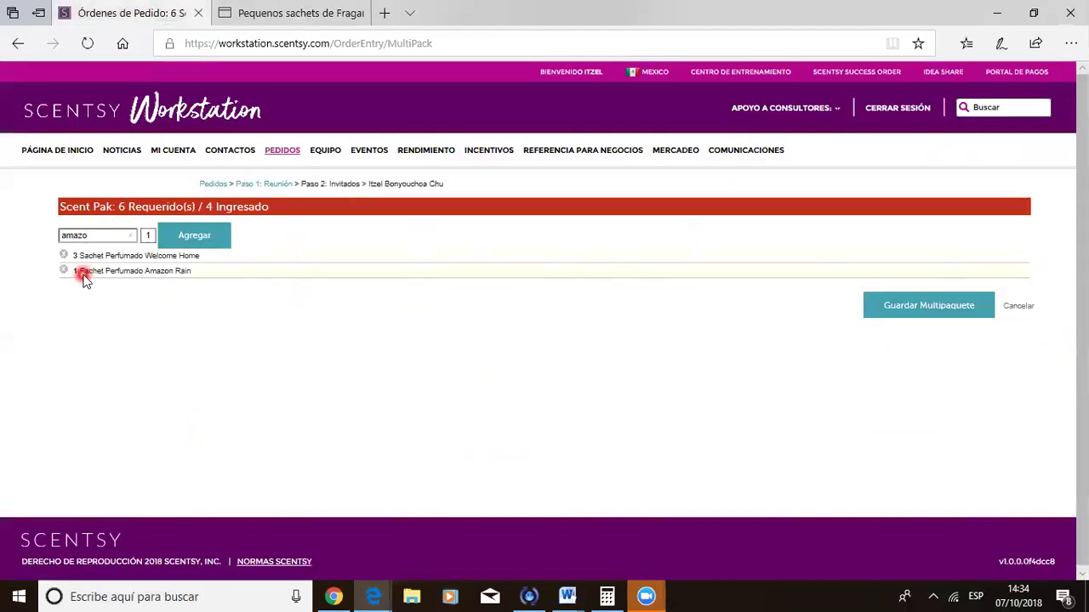
Complete the multipack with one more Sachet Perfumado Amazon Rain and one Sachet Perfumado Blue Grotto, and save it to the order.
left_click(107, 252)
left_click(190, 238)
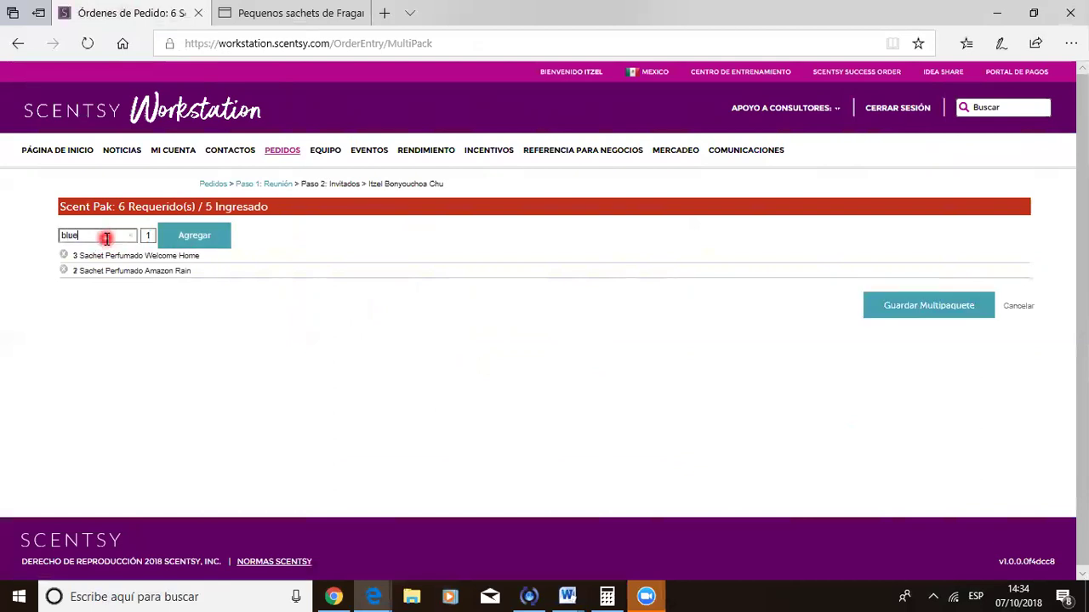
left_click(114, 251)
left_click(199, 236)
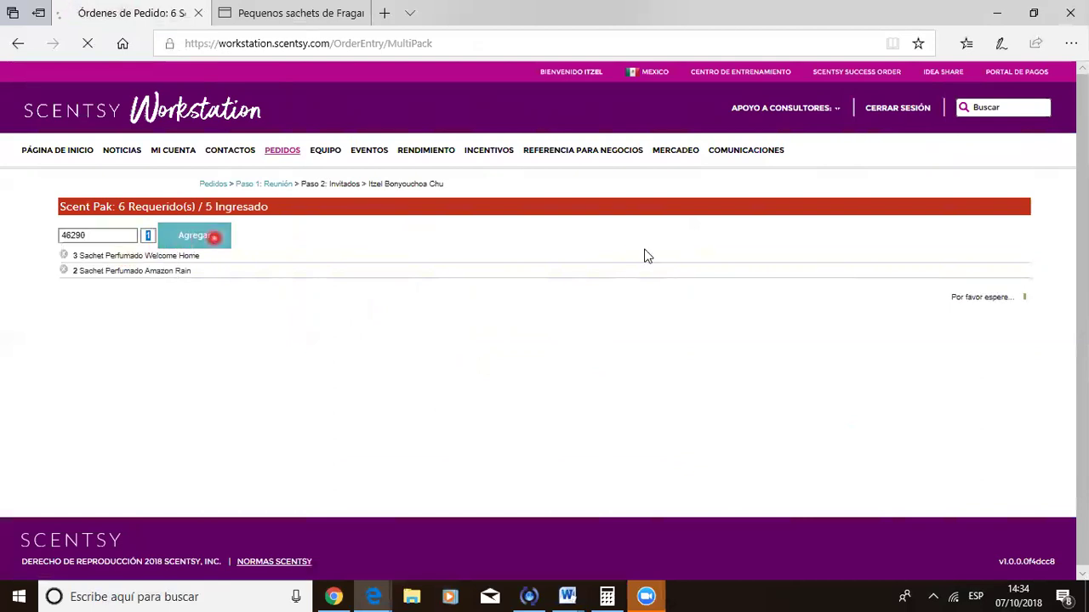
left_click(936, 326)
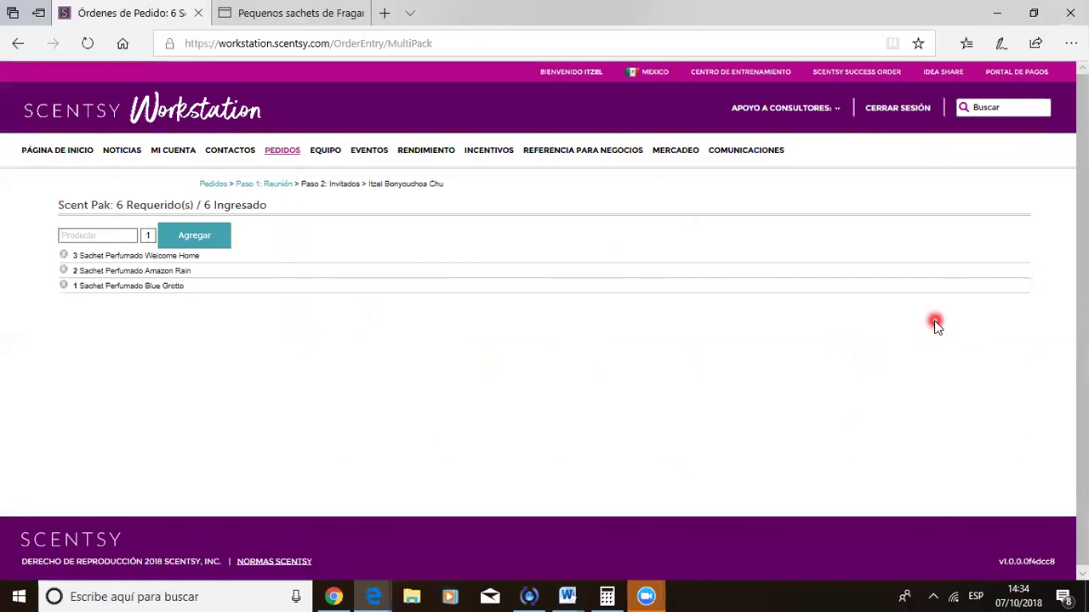
scroll(935, 327, "down", 5)
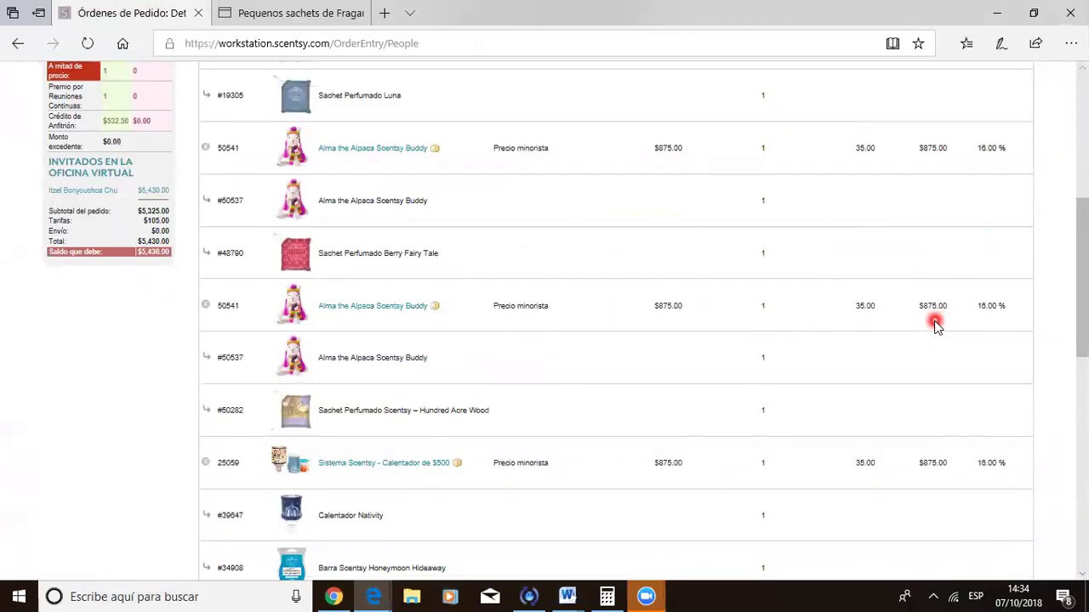
scroll(617, 323, "up", 4)
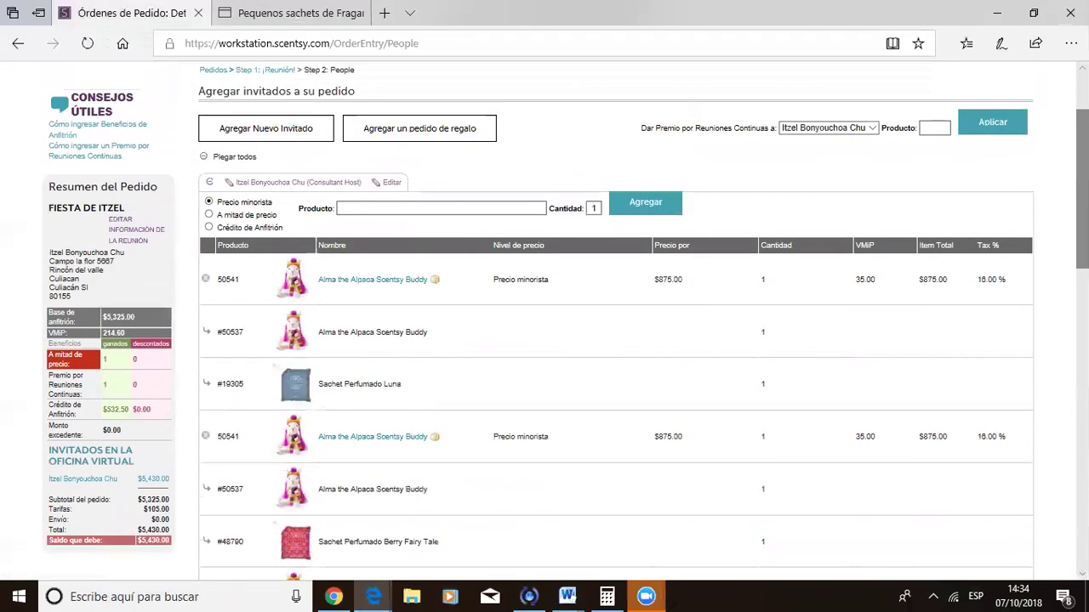
left_click(120, 329)
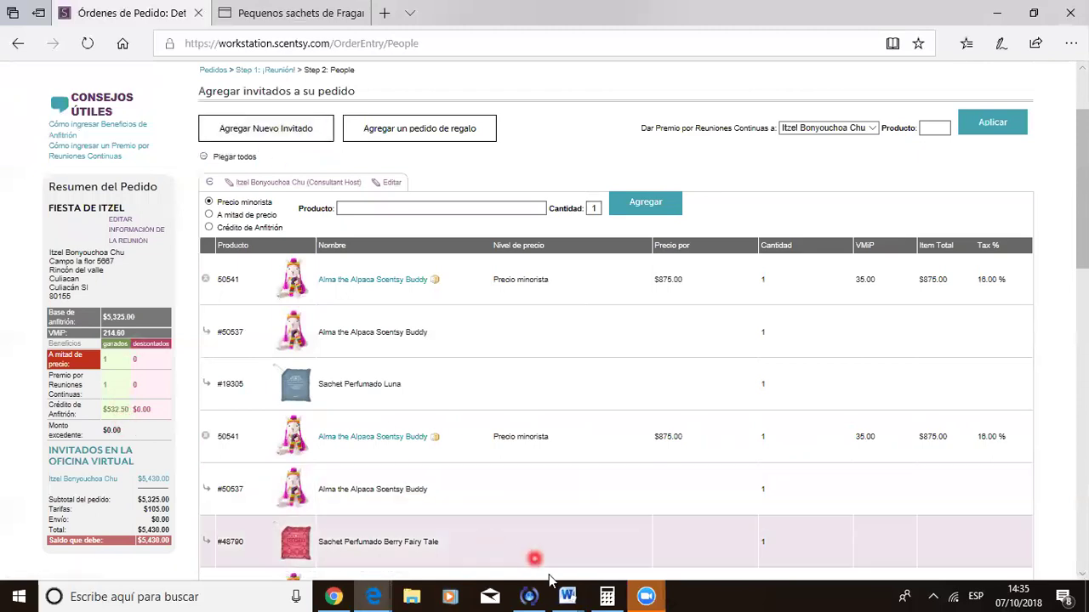
Delete the "3 sachet welcome home" and "sachet amazon rain" lines from the shopping list in Word (Documento2).
mouse_move(576, 595)
left_click(616, 542)
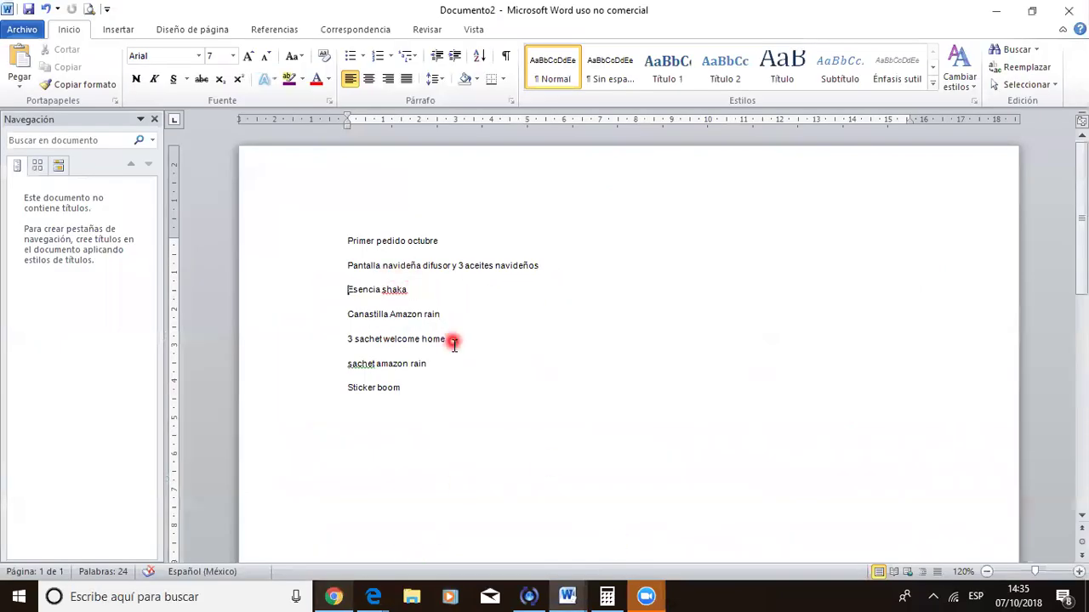
left_click_drag(440, 364, 356, 342)
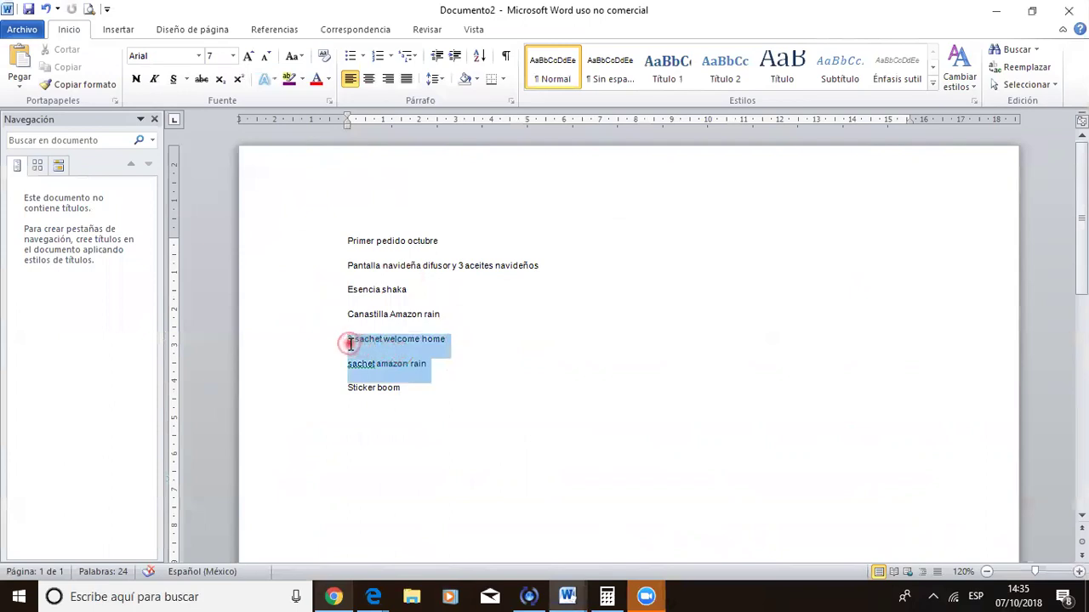
key("Delete")
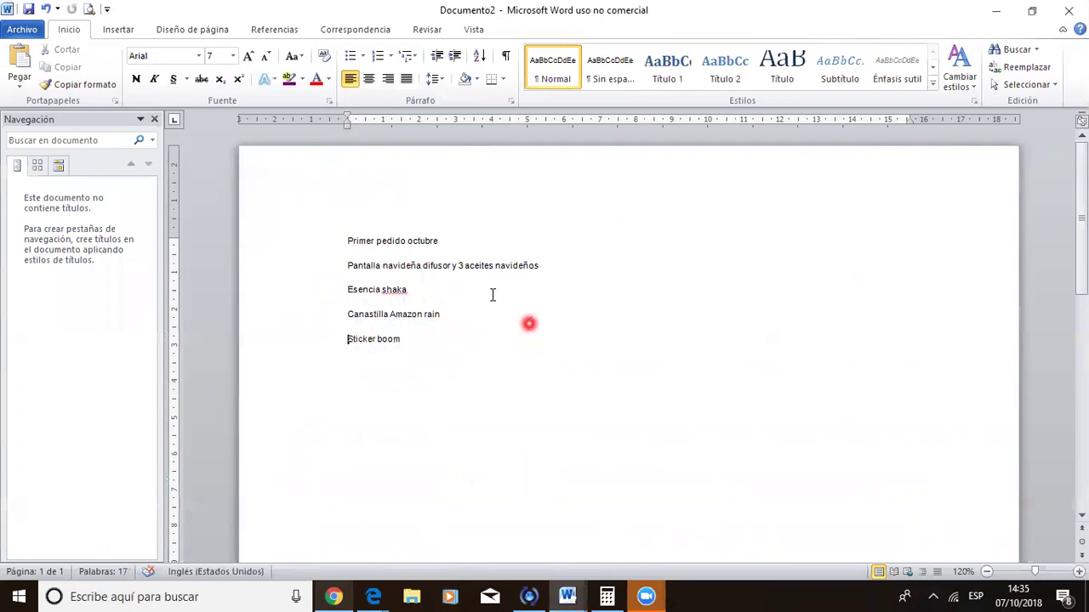
Switch to the Scentsy shop in the browser and open the Colección Festiva to find the Christmas diffuser cover's product name.
key("alt+Tab")
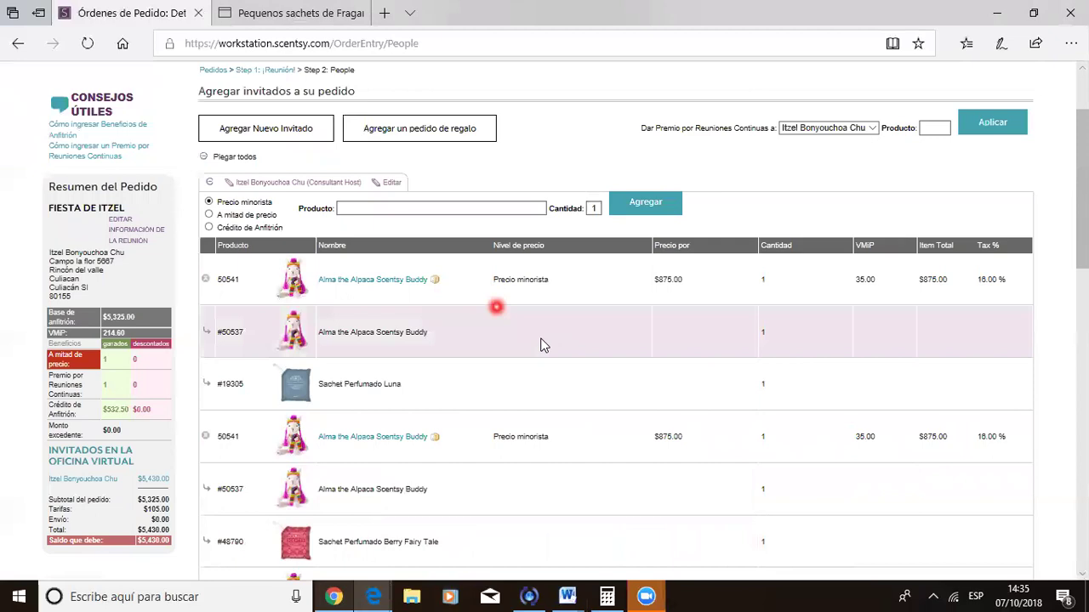
left_click(281, 19)
scroll(435, 144, "up", 3)
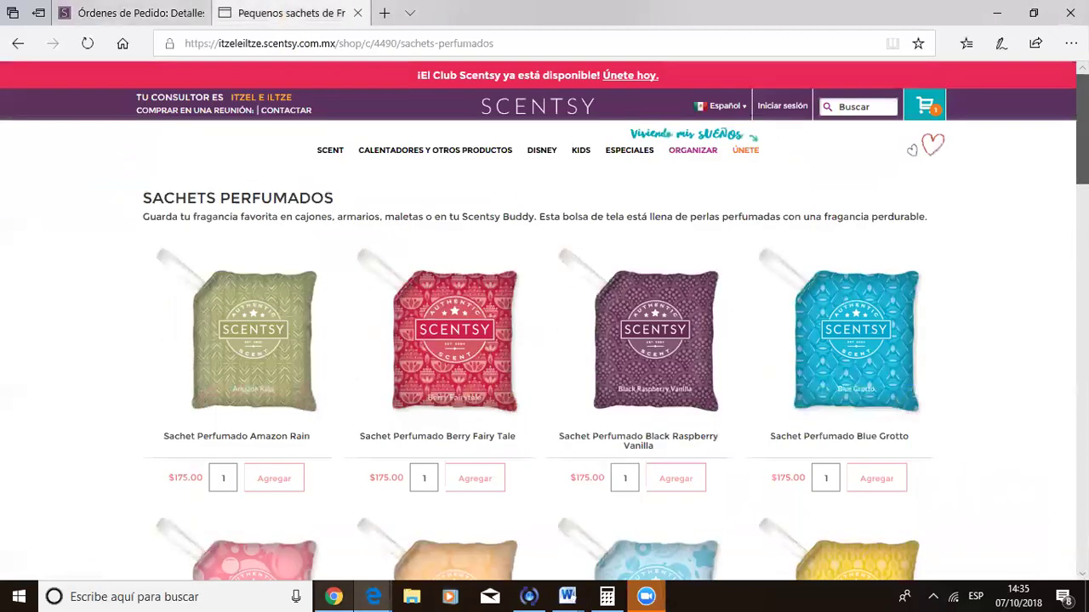
left_click(839, 107)
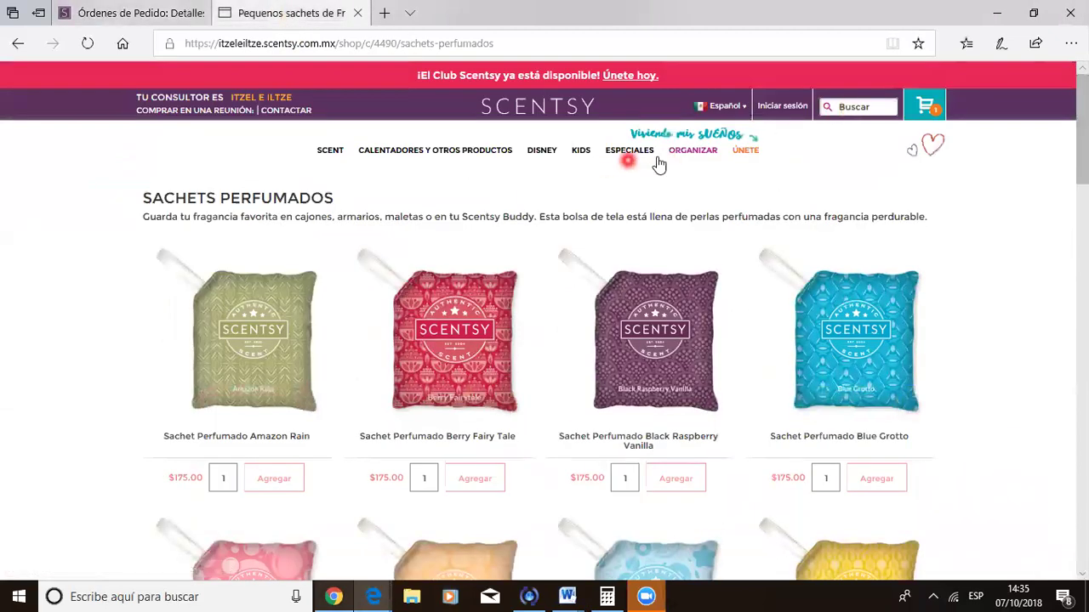
mouse_move(642, 159)
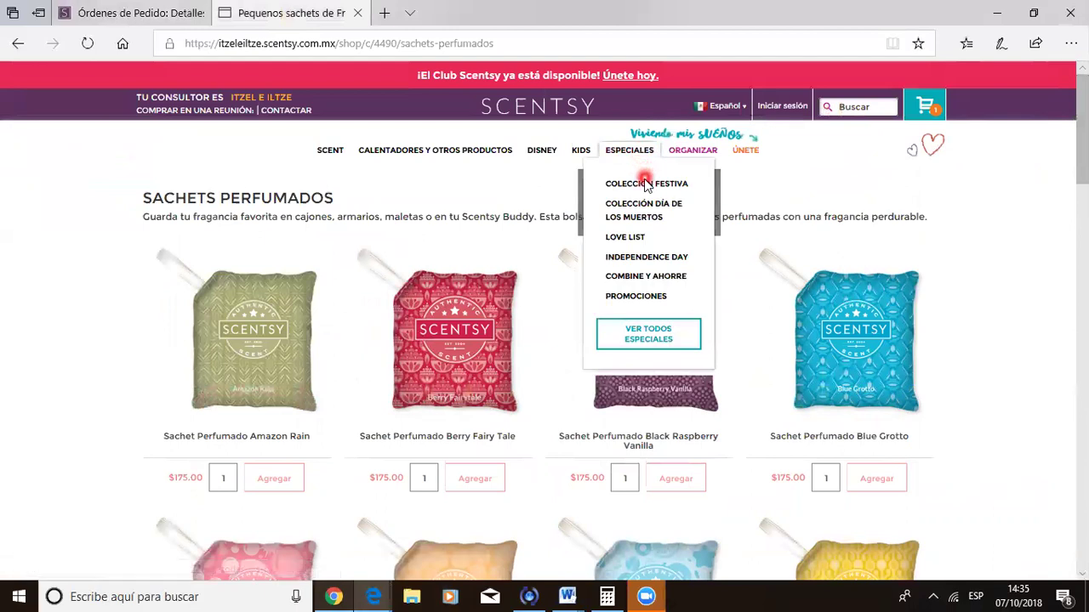
left_click(645, 187)
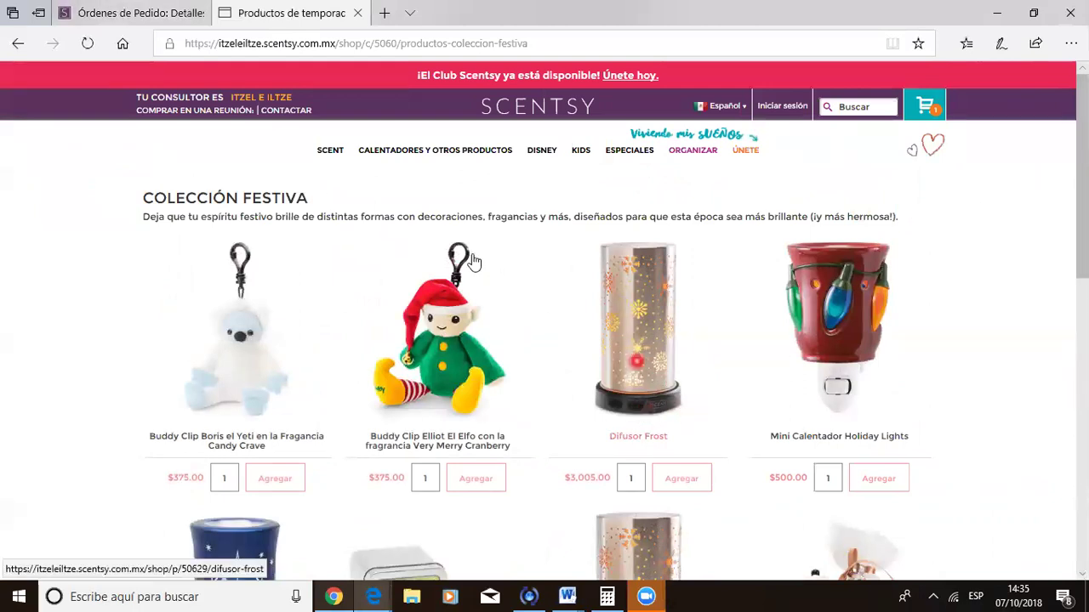
Return to the Workstation order and add one Pantalla únicamente - Frost (50628) at the "A mitad de precio" level.
left_click(149, 12)
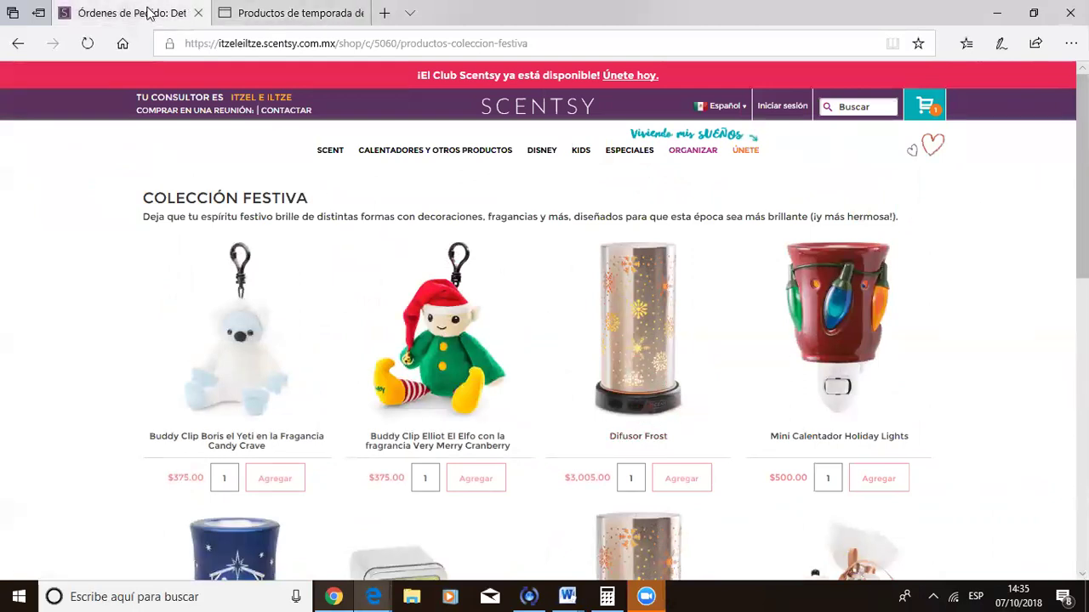
left_click(434, 209)
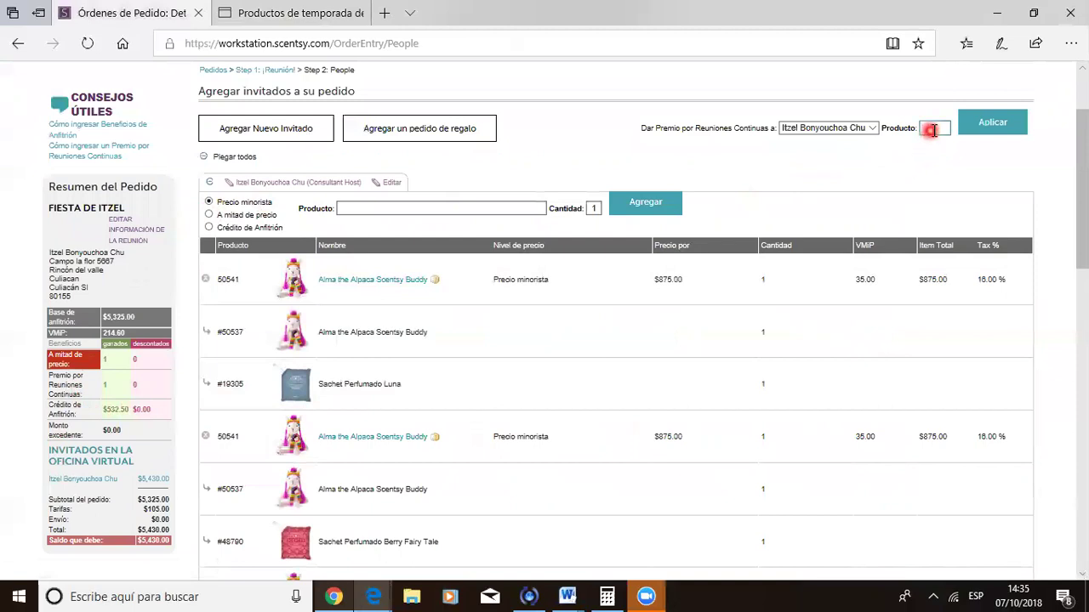
left_click(933, 129)
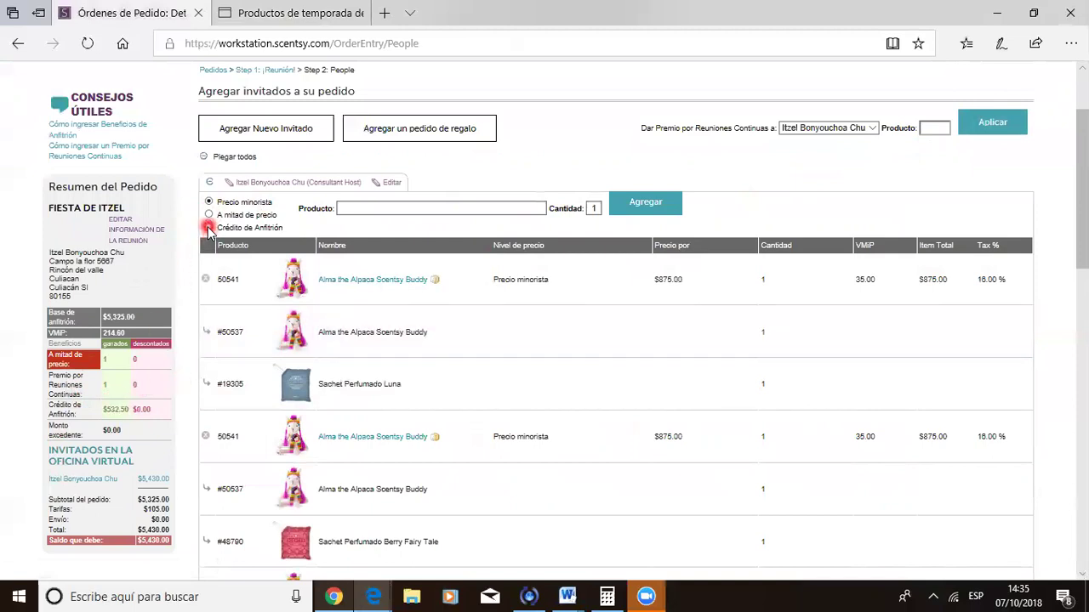
left_click(357, 211)
left_click(356, 209)
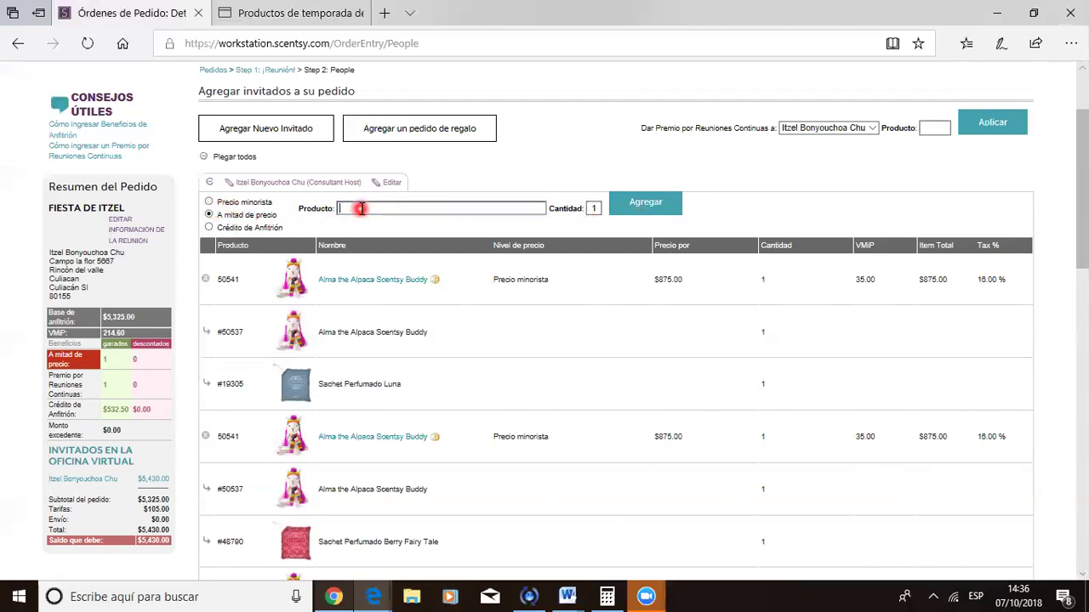
type("frost")
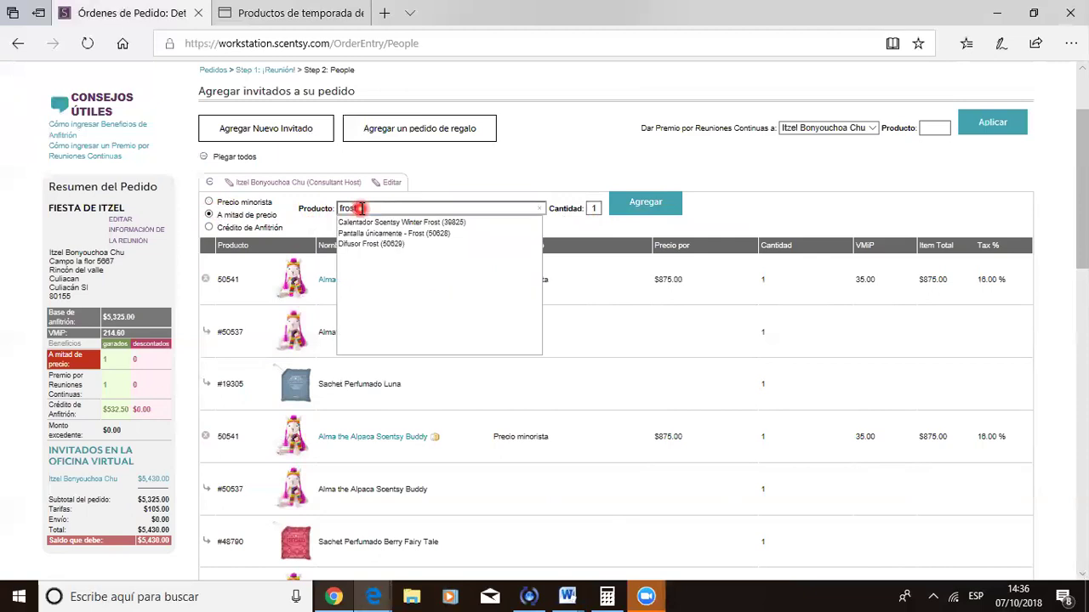
left_click(437, 242)
left_click(645, 209)
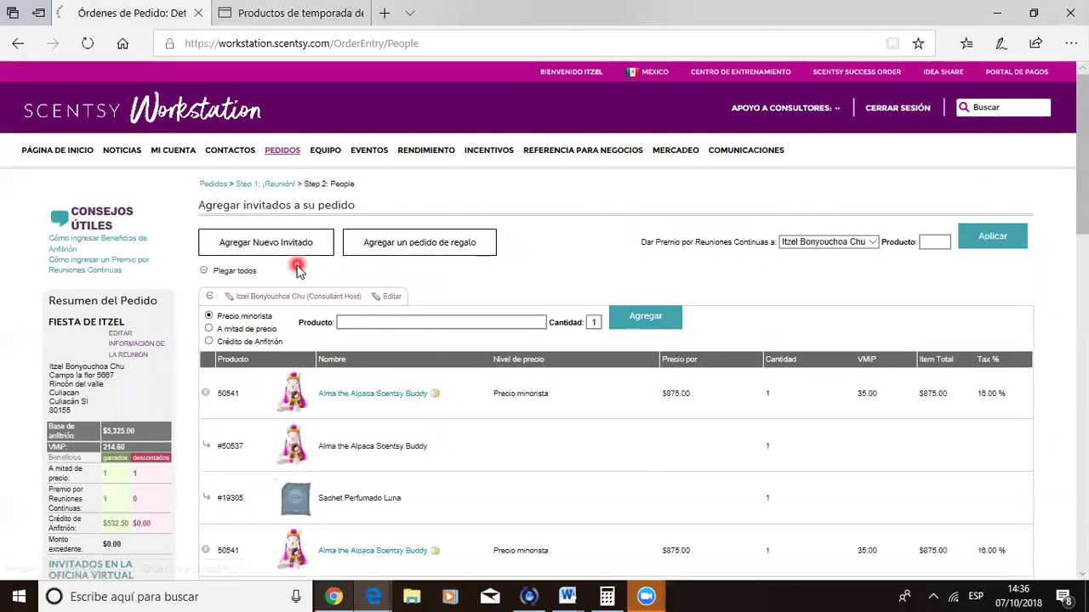
Look up the Christmas oils in the shop, and apply Scentsy Holiday Oils 3-Pack (39497) as the order's Premio por Reuniones Continuas.
scroll(298, 268, "down", 2)
left_click(332, 11)
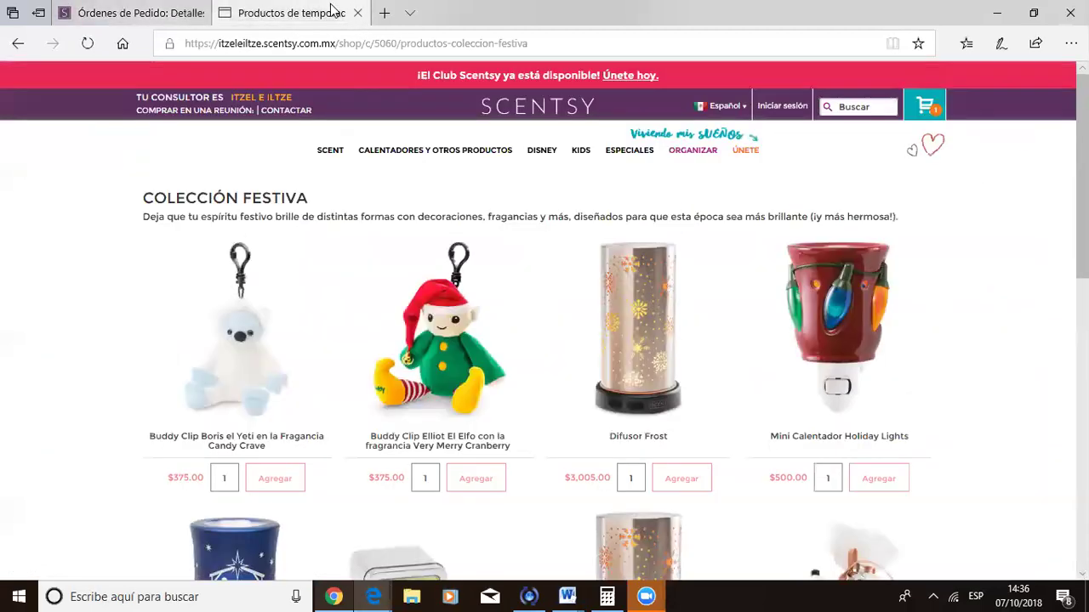
scroll(544, 323, "down", 4)
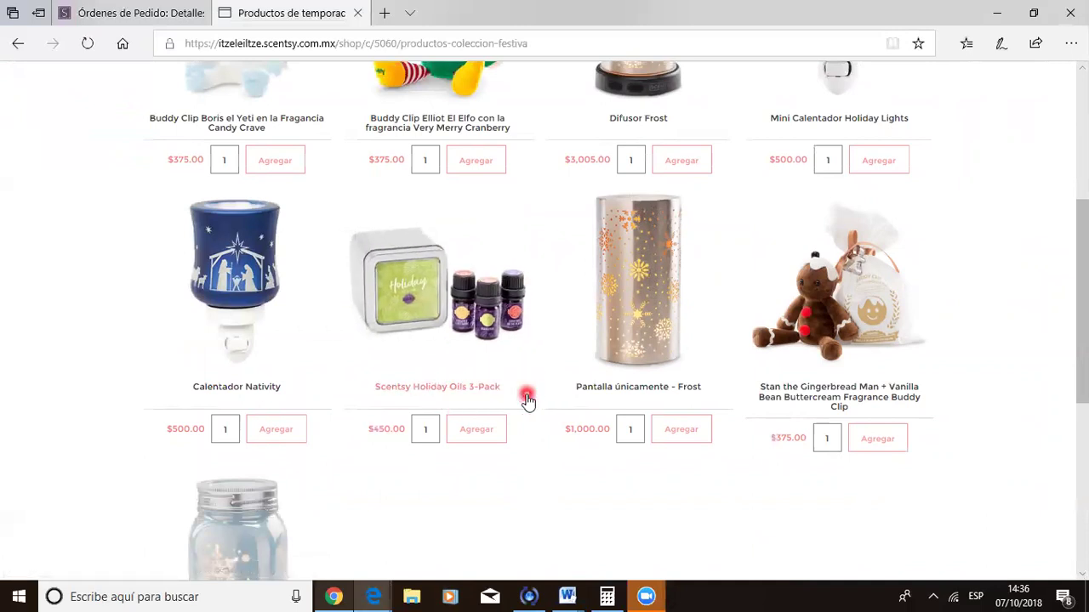
left_click(144, 15)
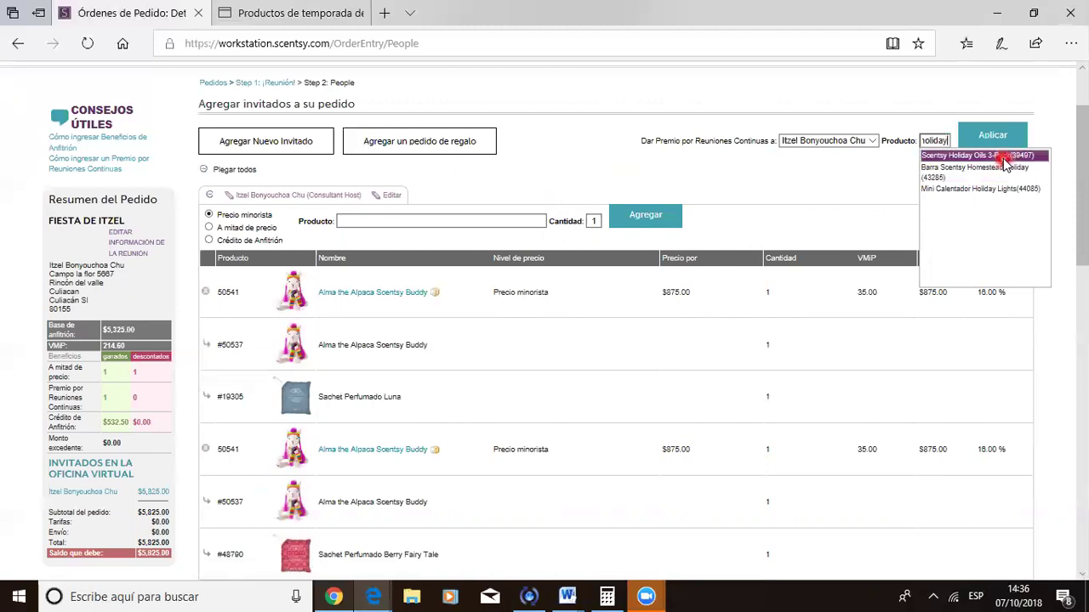
left_click(993, 155)
left_click(993, 135)
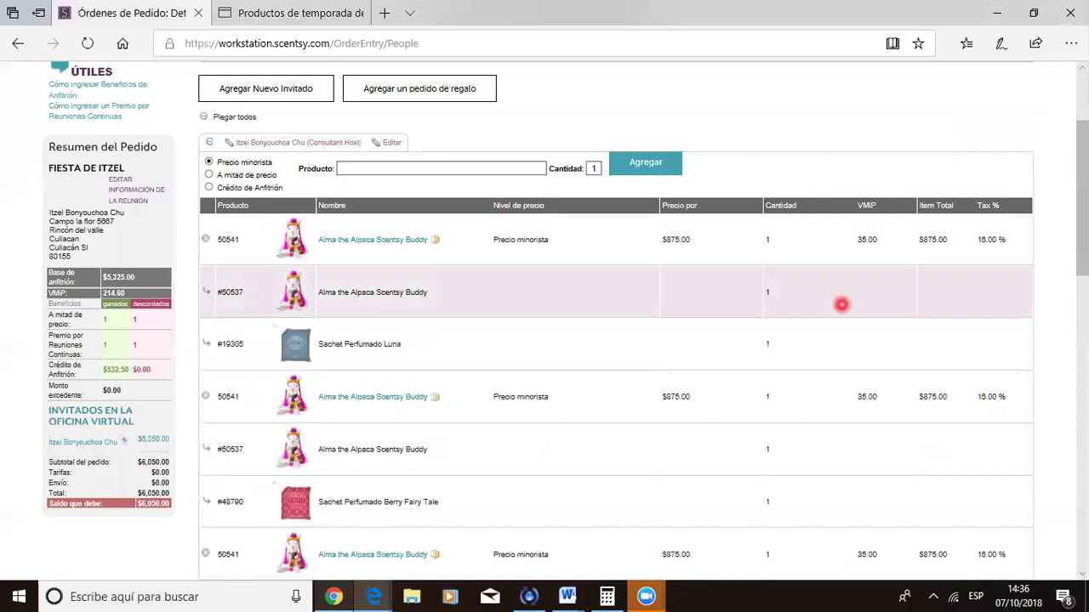
scroll(841, 304, "down", 1)
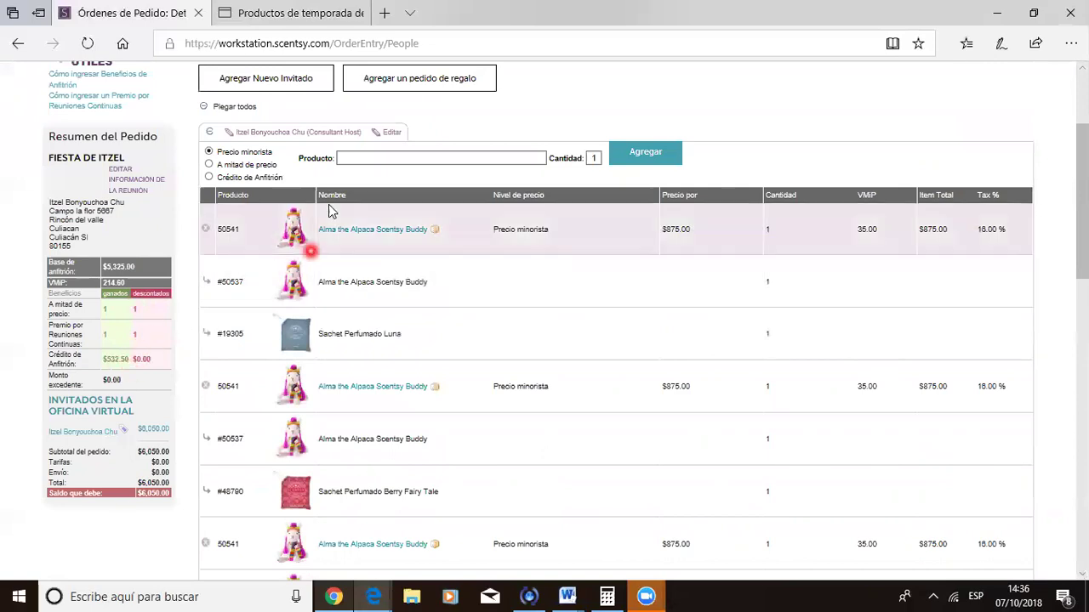
left_click(290, 13)
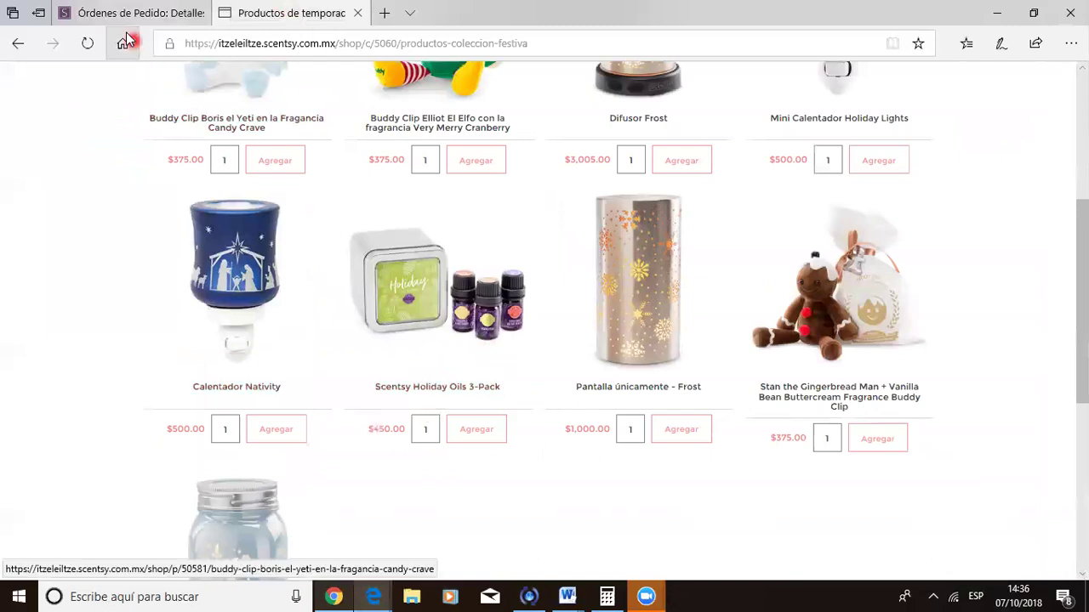
left_click(110, 11)
left_click(379, 159)
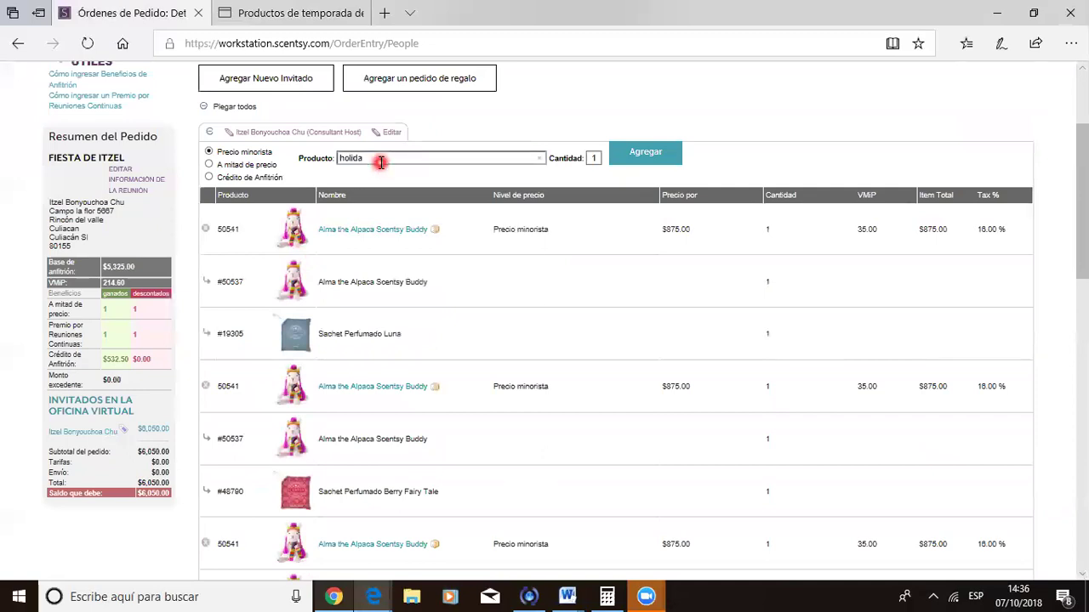
key("BackSpace")
key("BackSpace")
key("BackSpace")
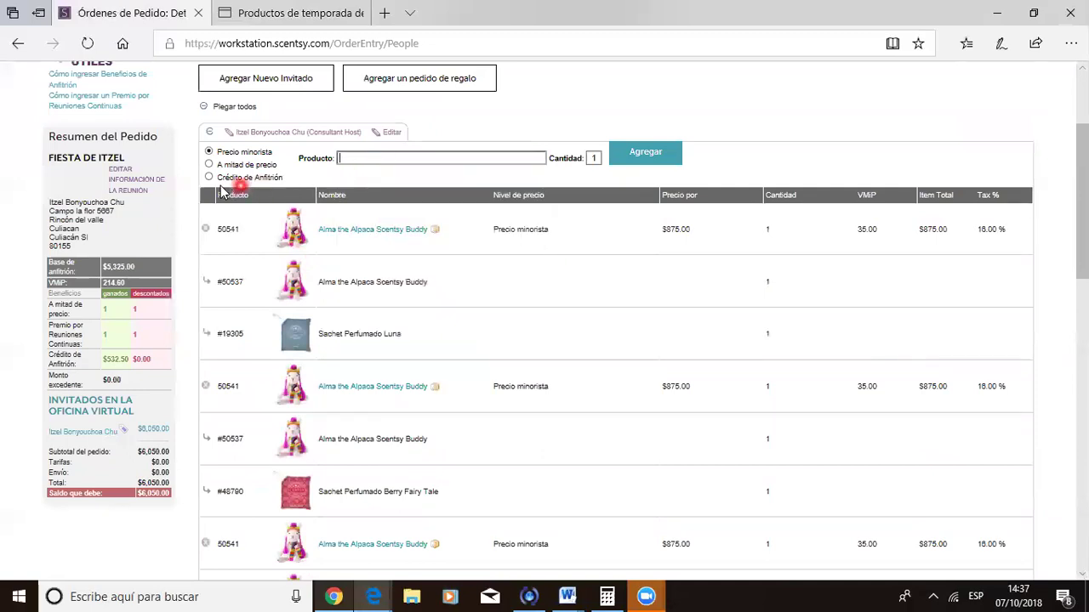
Add one Scentsy Holiday Oils 3-Pack (39497) to the order using Crédito de Anfitrión.
left_click(209, 177)
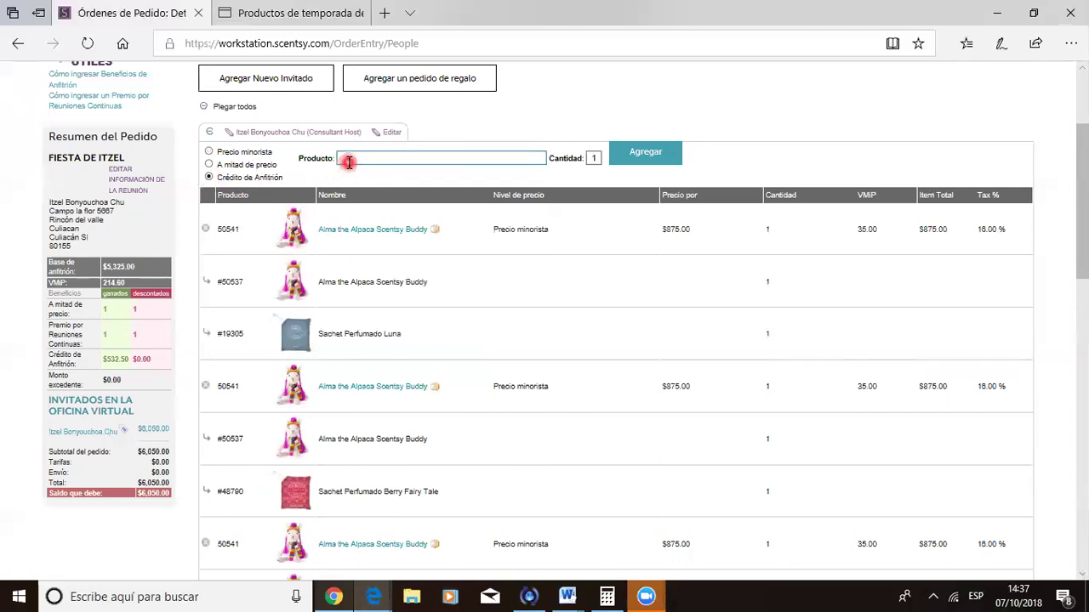
left_click(347, 159)
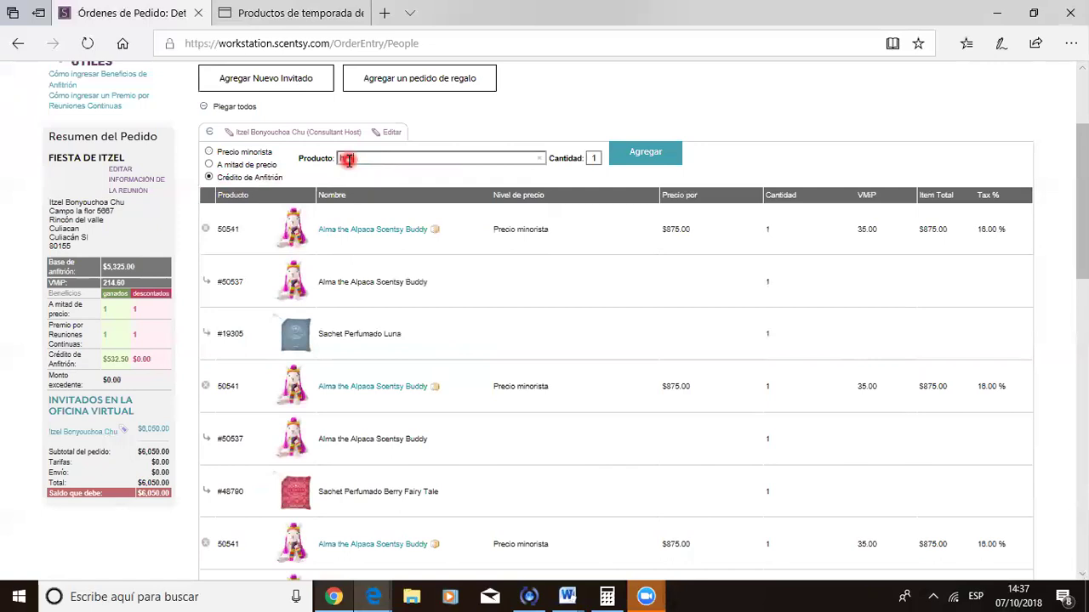
type("holiday")
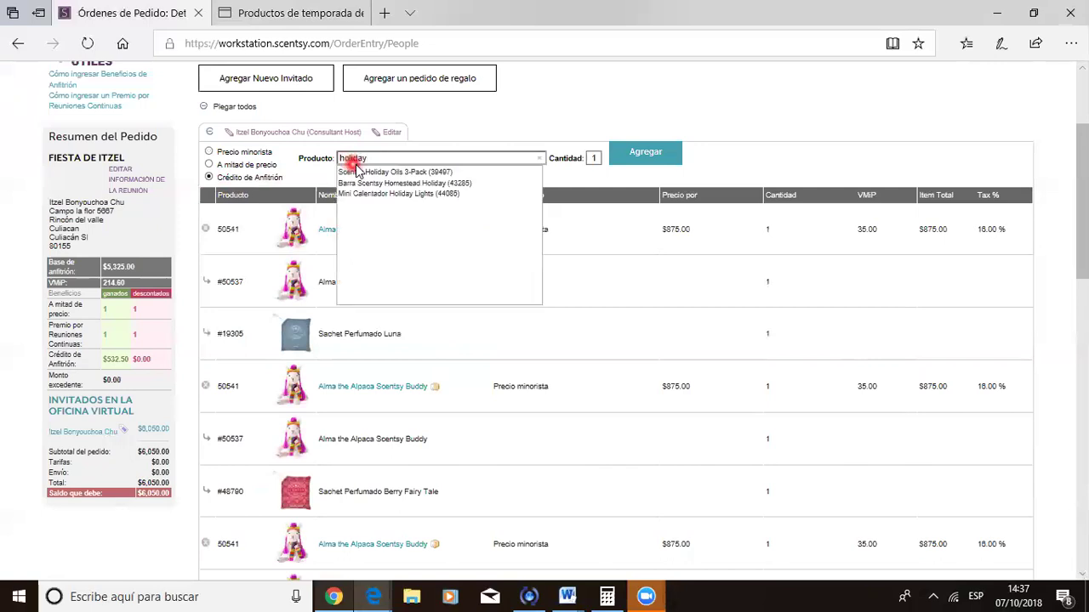
left_click(400, 174)
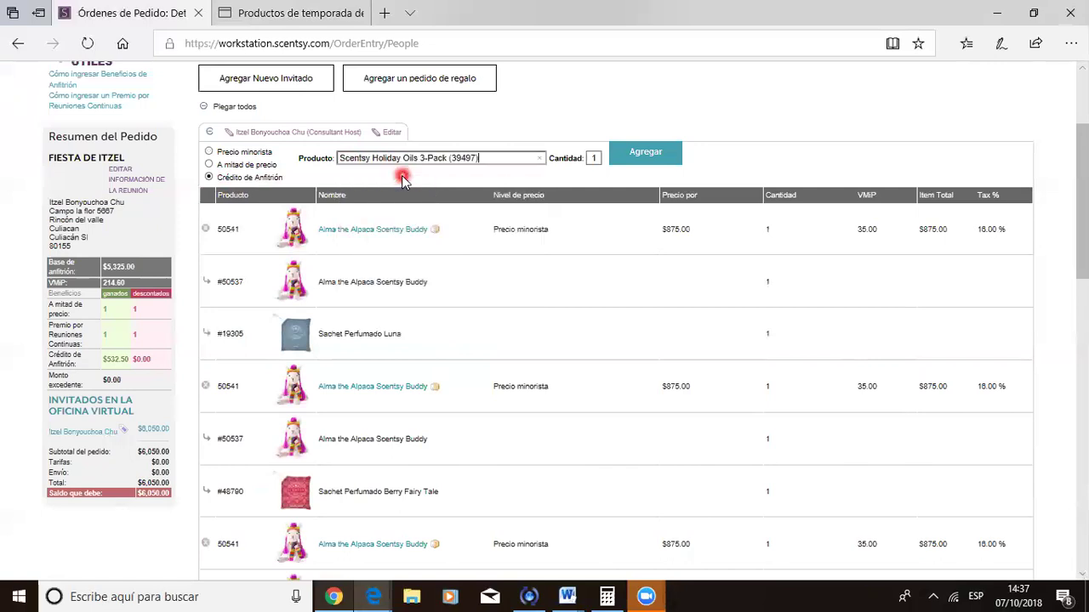
left_click(639, 161)
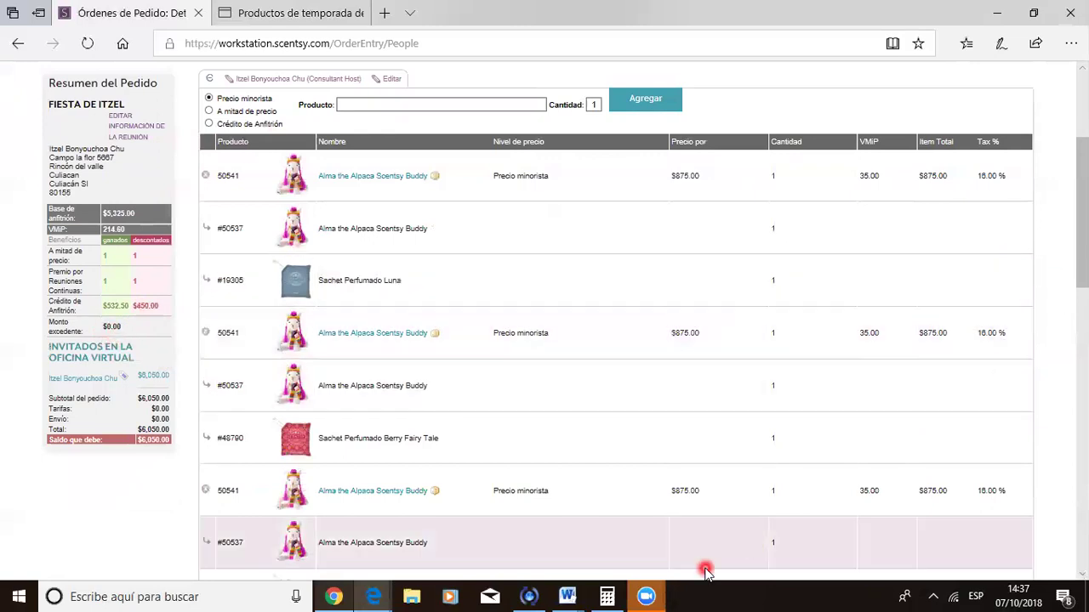
Switch to the Word shopping list Documento2 and delete the line "Pantalla navideña difusor y 3 aceites navideños".
mouse_move(568, 596)
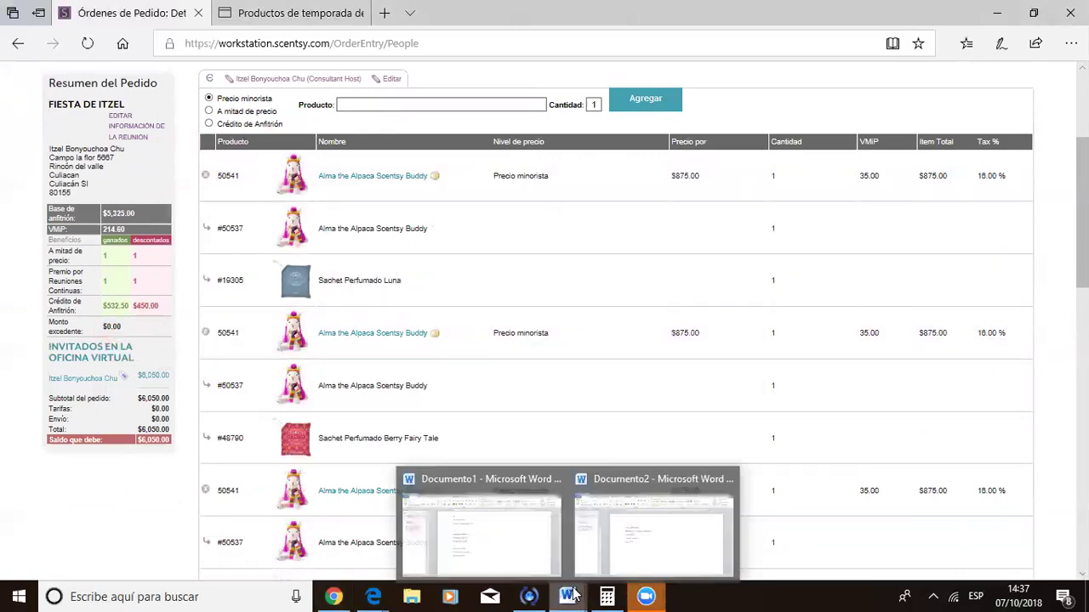
left_click(625, 544)
left_click(541, 266)
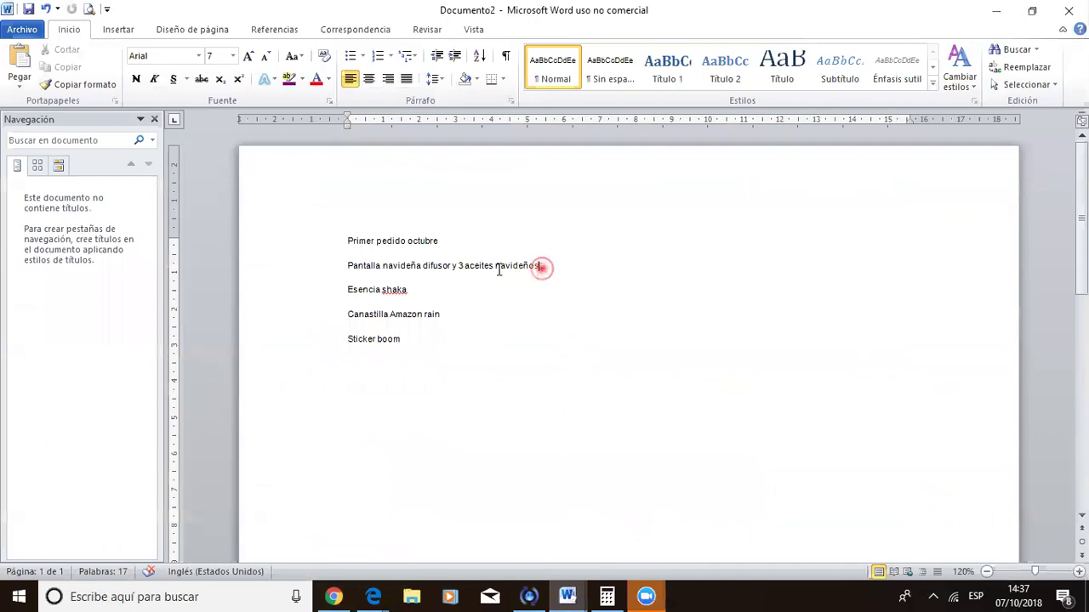
left_click_drag(541, 266, 374, 279)
key("BackSpace")
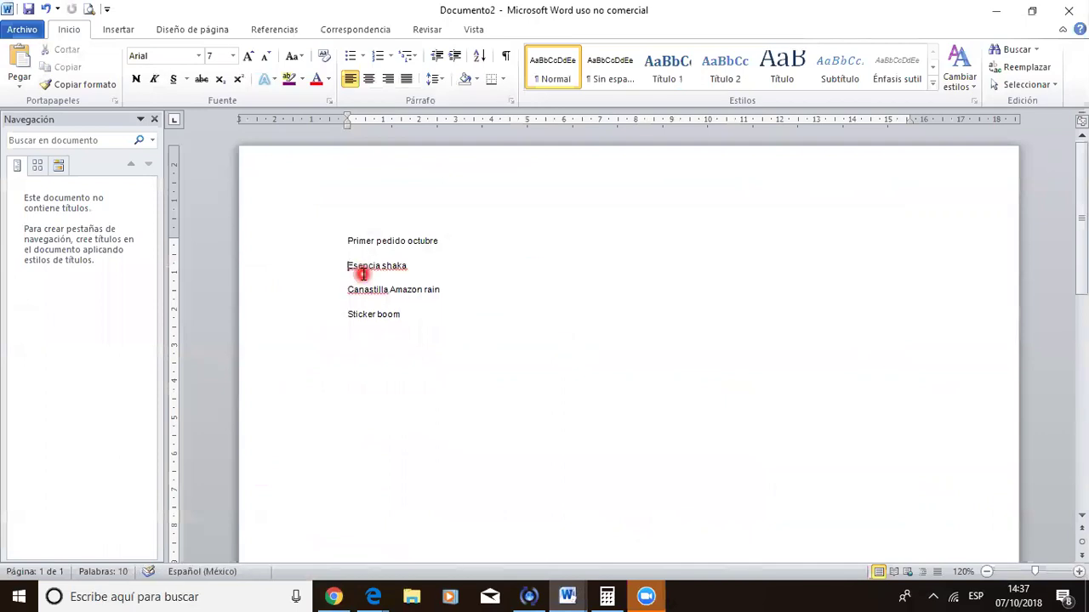
Return to the Workstation order and add one Esencia Circular Shaka (26779) at the "Precio minorista" level.
key("alt+Tab")
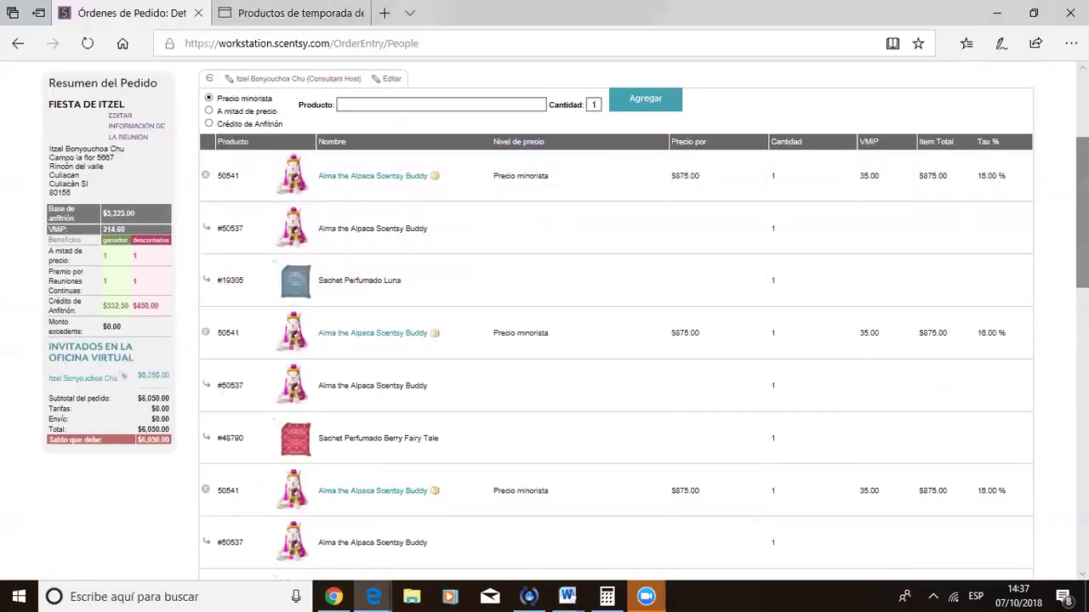
scroll(1063, 281, "up", 3)
left_click(354, 326)
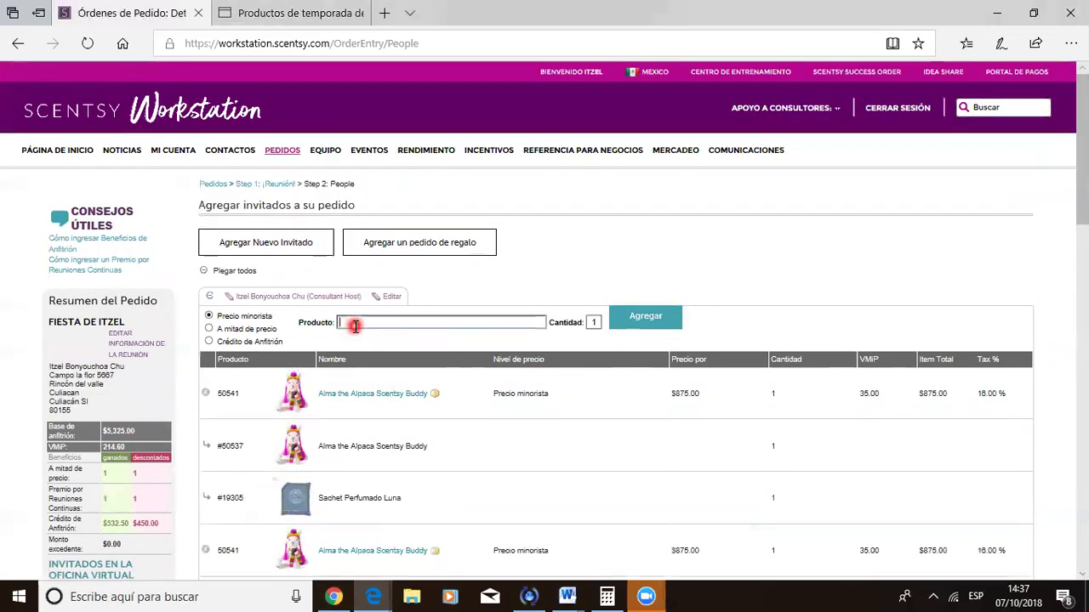
type("shaka")
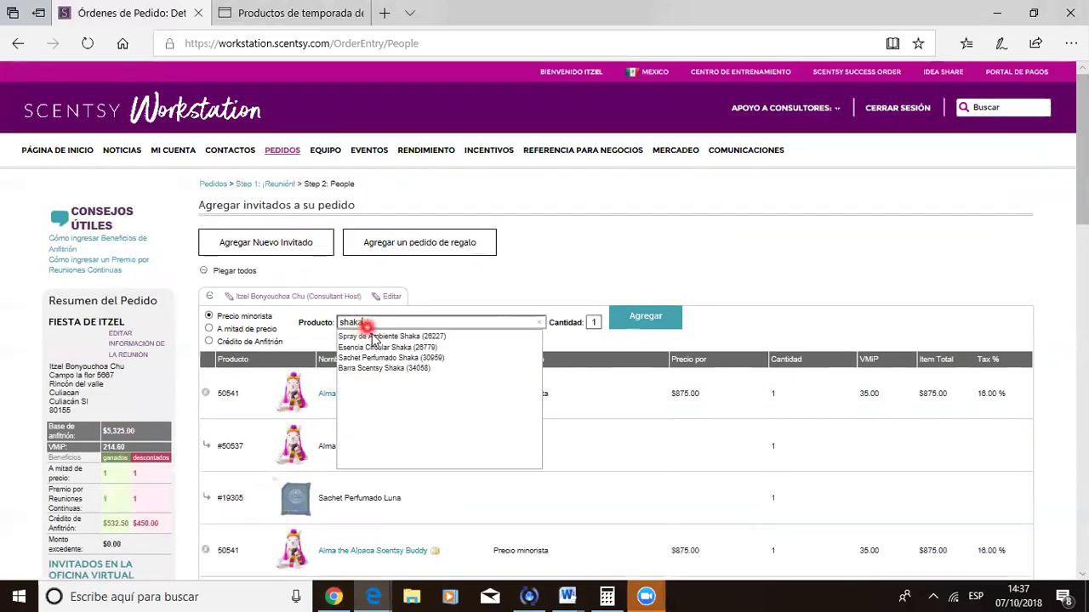
left_click(487, 343)
left_click(673, 321)
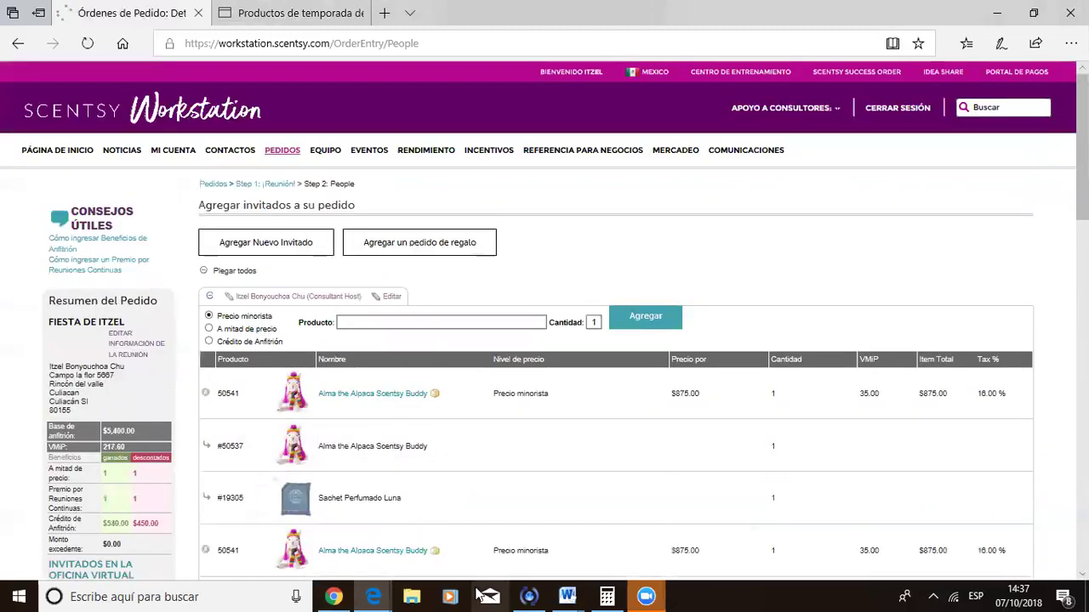
Check the Word list for the next item, and add one Paquete doble de Canastillas Amazon Rain (46335) to the order at "Precio minorista".
mouse_move(646, 596)
mouse_move(568, 596)
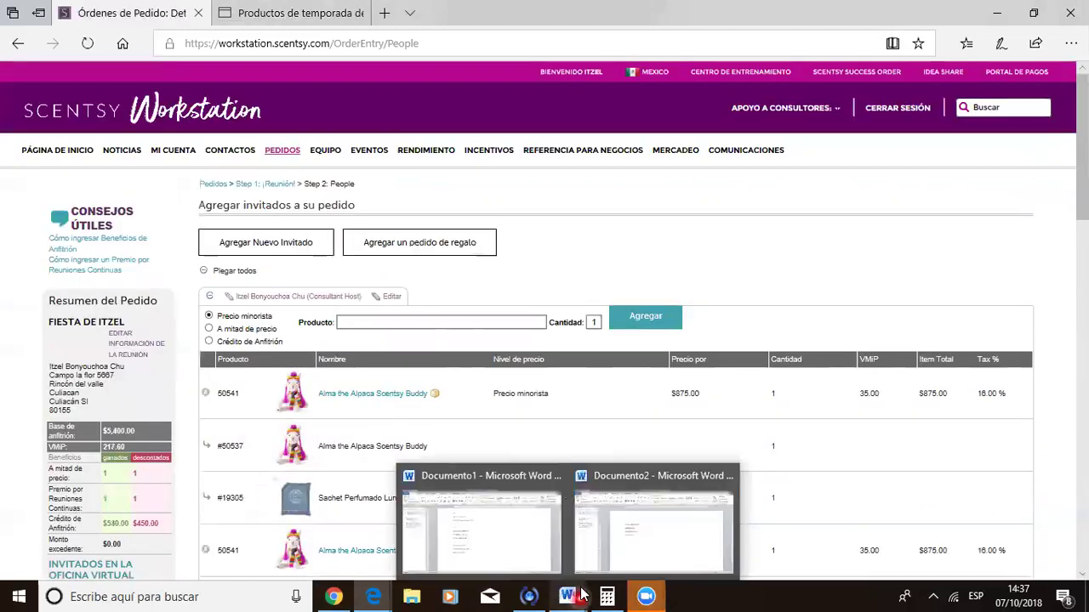
left_click(610, 542)
key("alt+Tab")
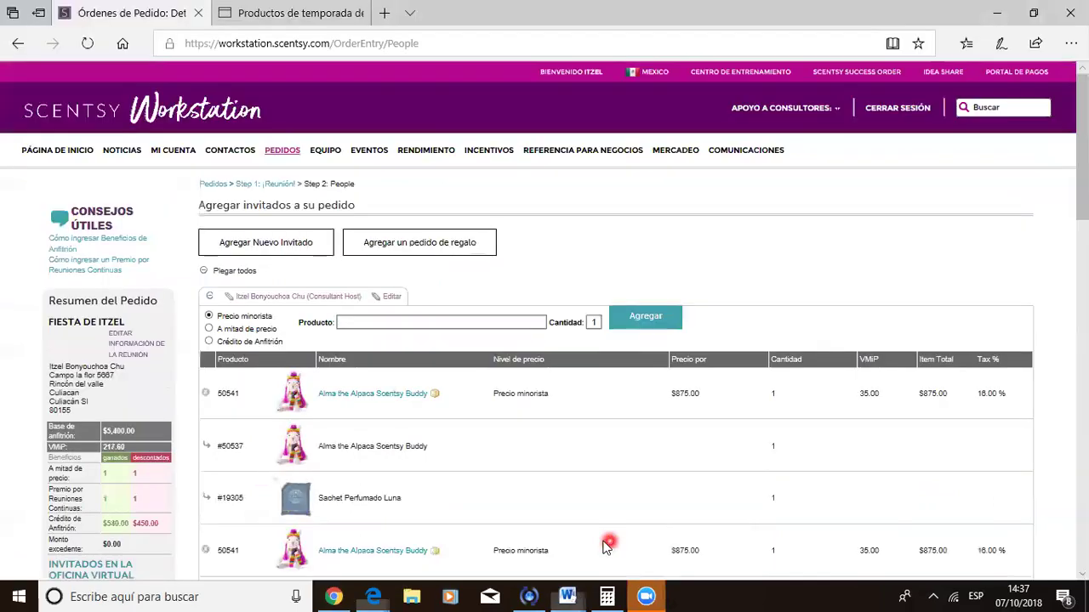
left_click(397, 324)
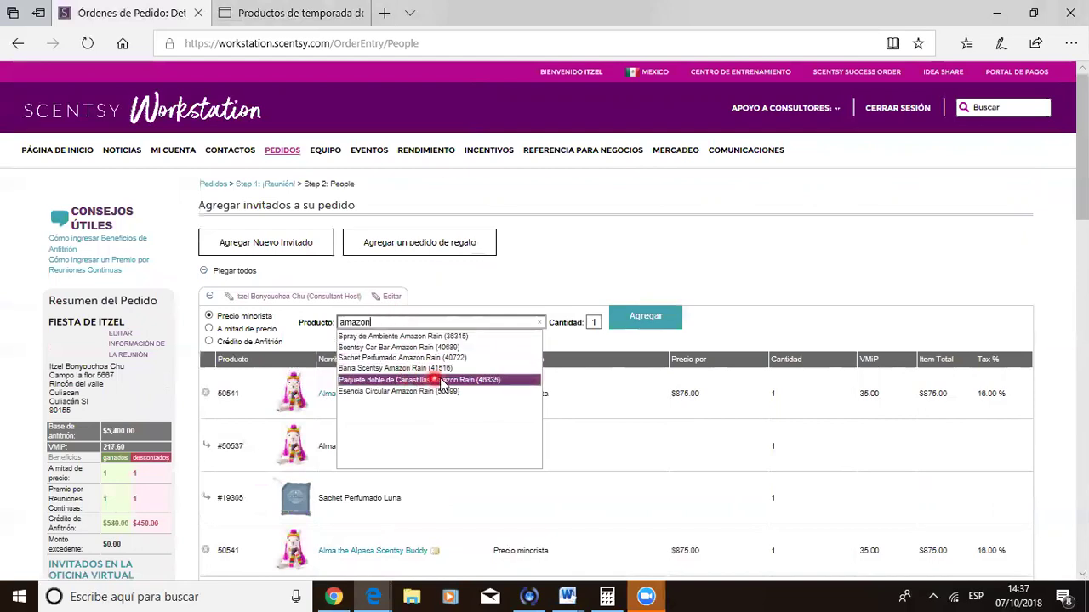
left_click(495, 380)
left_click(625, 332)
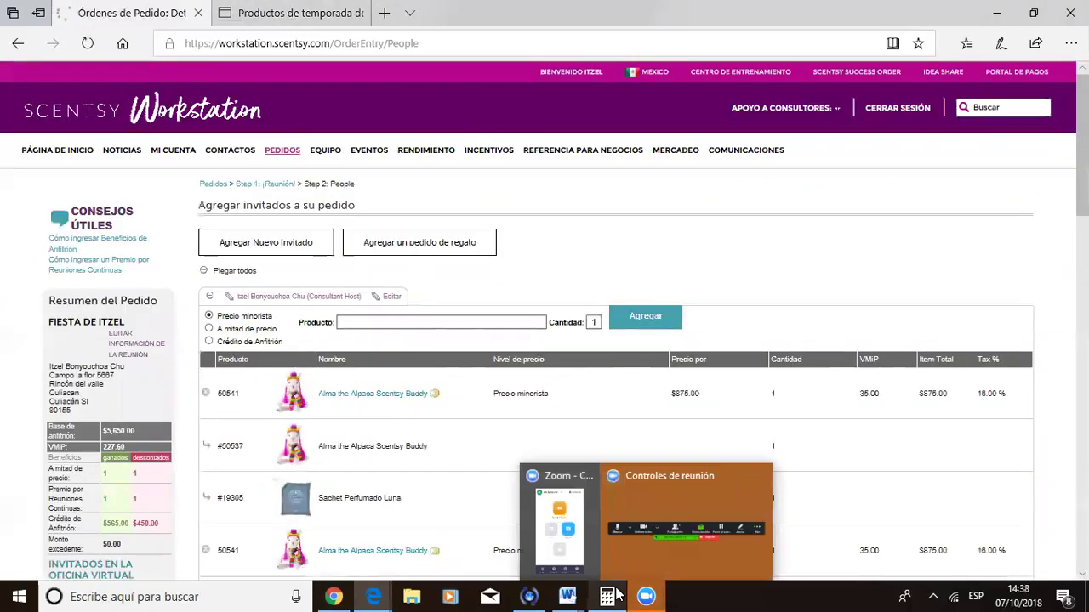
Cut all remaining lines, including the heading, from the Word shopping list and return to the Workstation order.
mouse_move(570, 595)
left_click(612, 535)
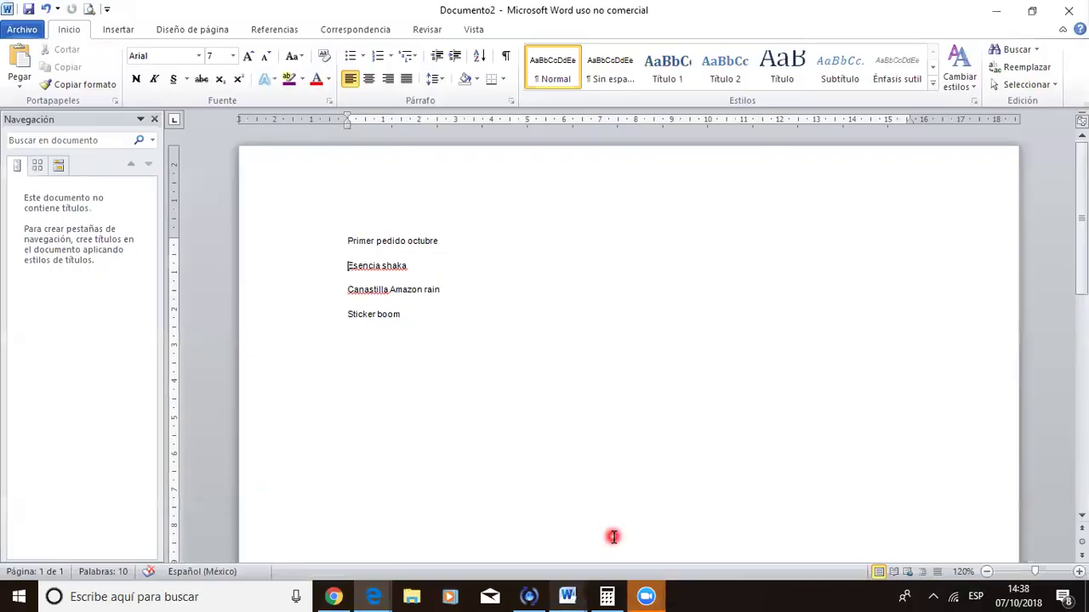
left_click_drag(401, 314, 344, 245)
key("ctrl+x")
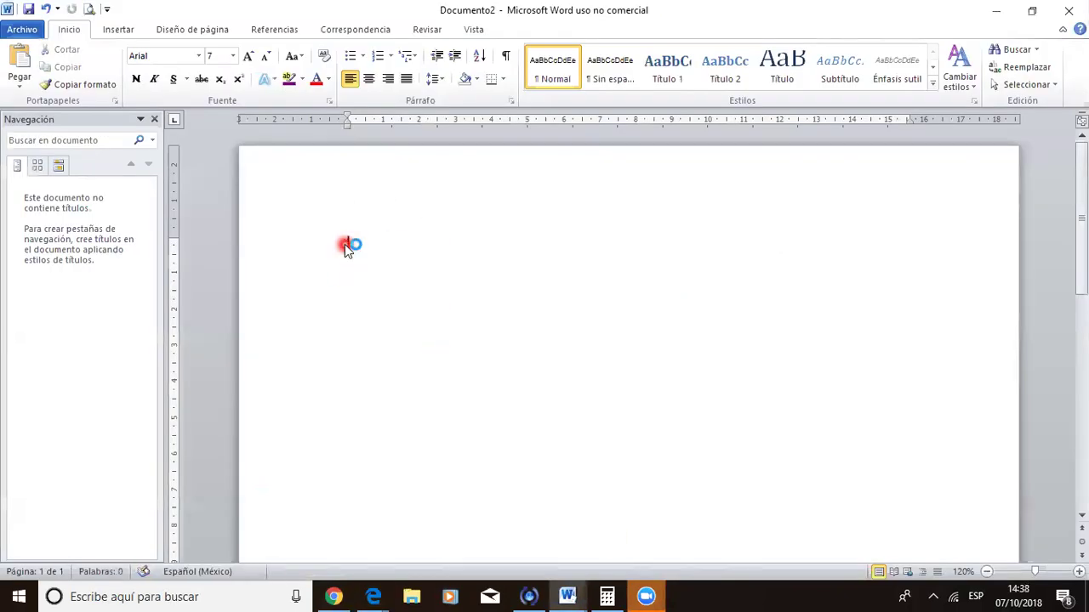
key("alt+Tab")
left_click(402, 324)
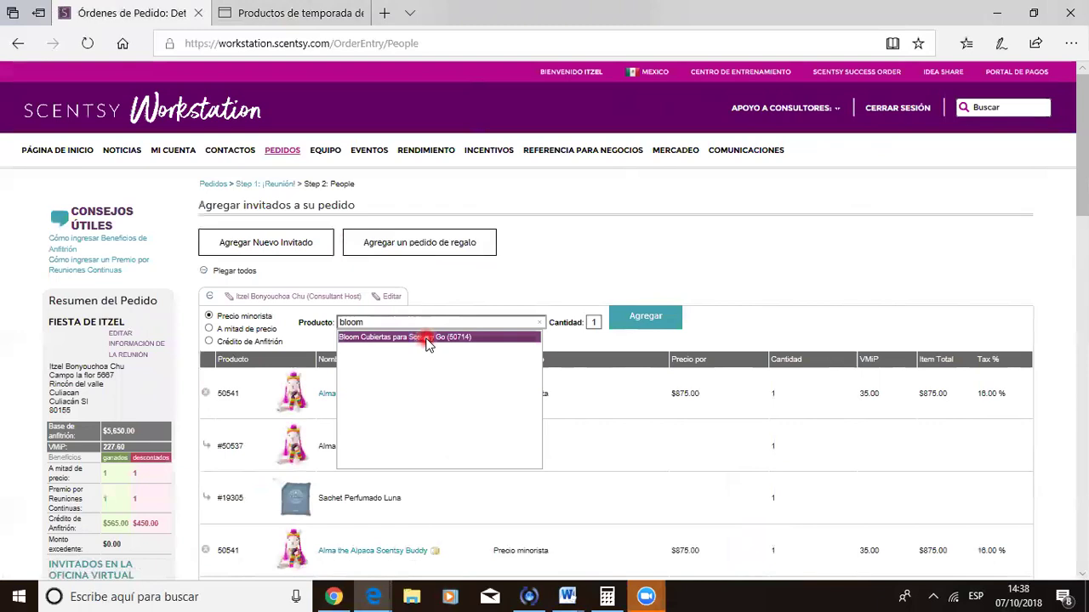
left_click(427, 338)
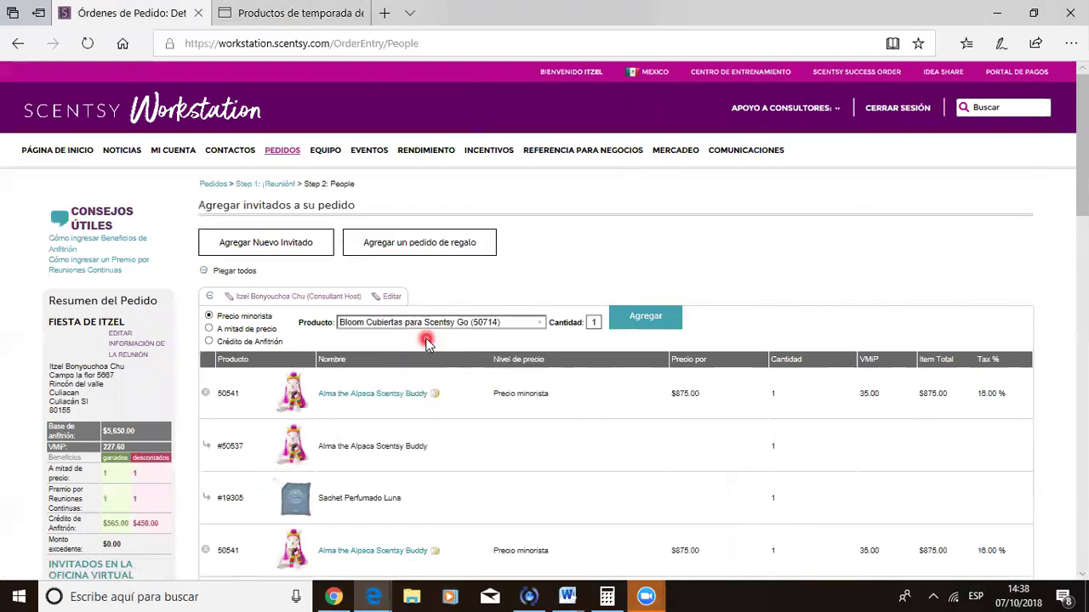
left_click_drag(534, 322, 331, 330)
key("BackSpace")
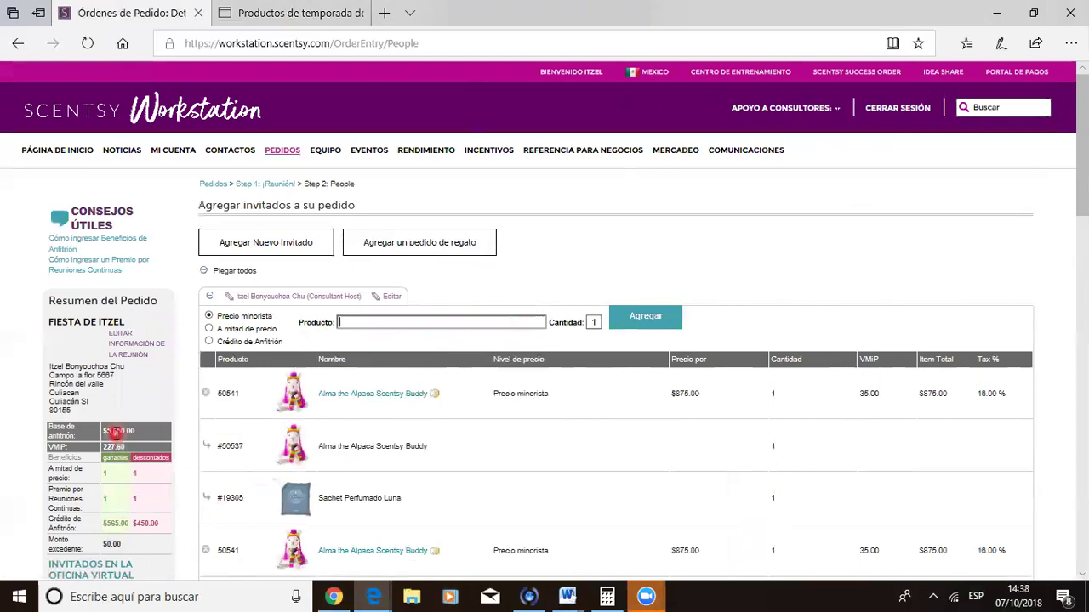
Check the available host credit in the order summary, and add one Bloom Cubiertas para Scentsy Go (50714) using Crédito de Anfitrión.
left_click(132, 533)
left_click(152, 535)
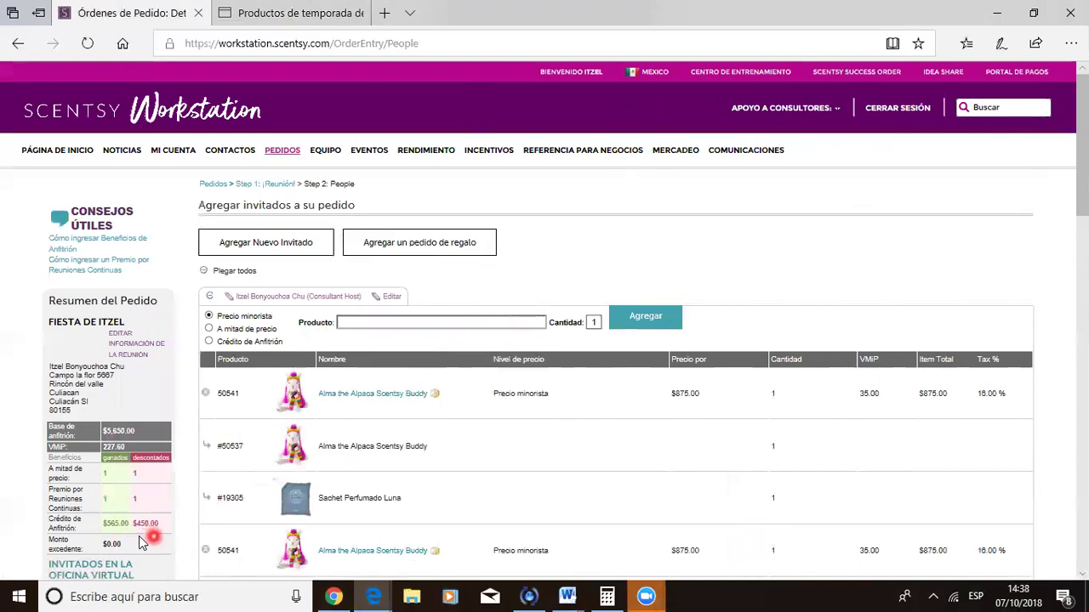
left_click(335, 366)
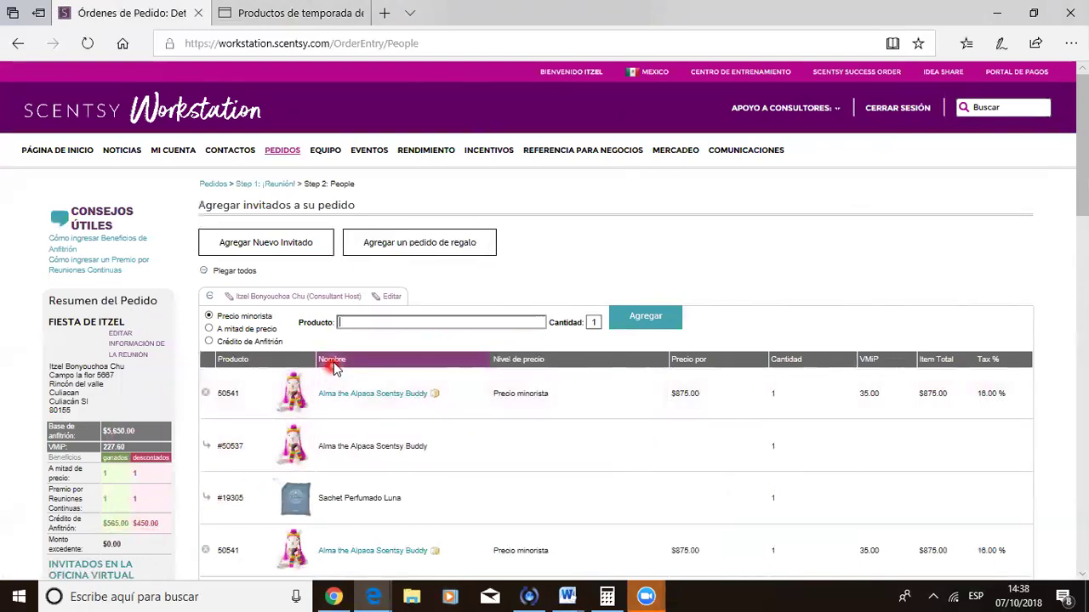
left_click(364, 322)
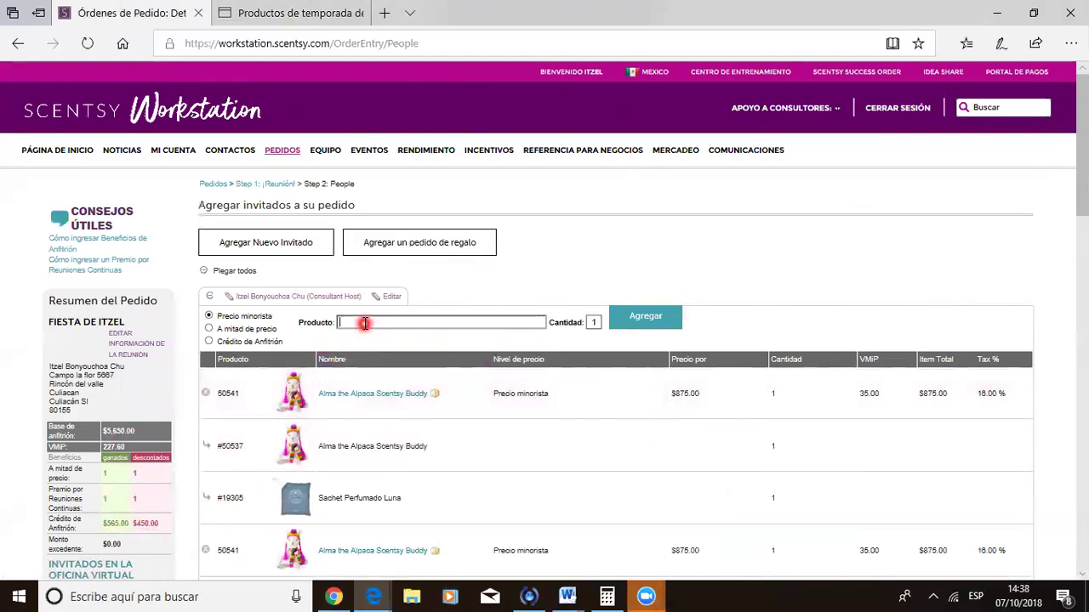
left_click(207, 341)
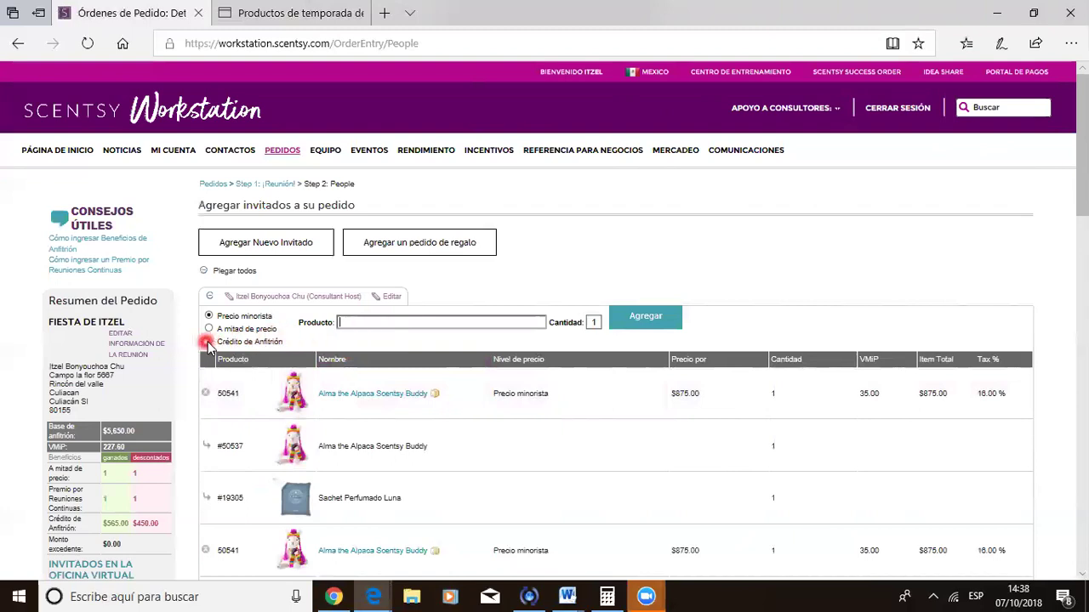
left_click(332, 390)
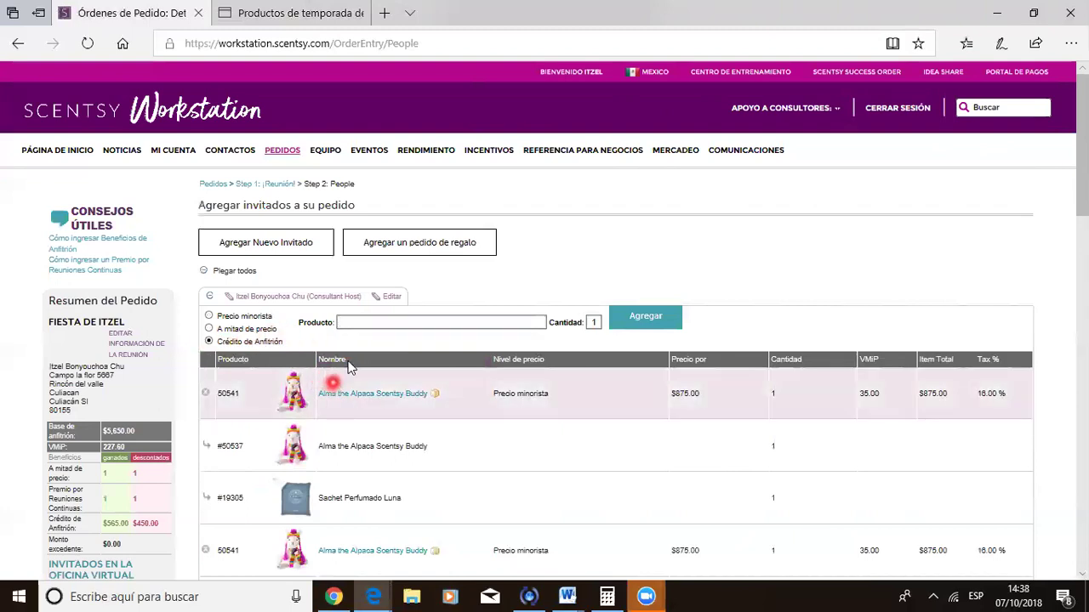
left_click(365, 323)
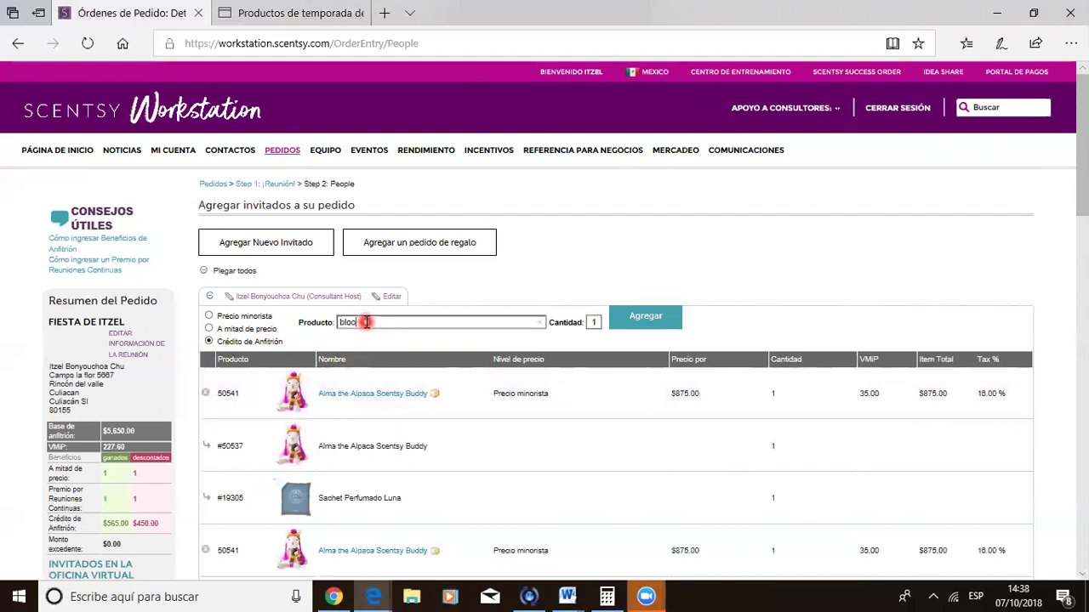
type("bloom")
left_click(383, 335)
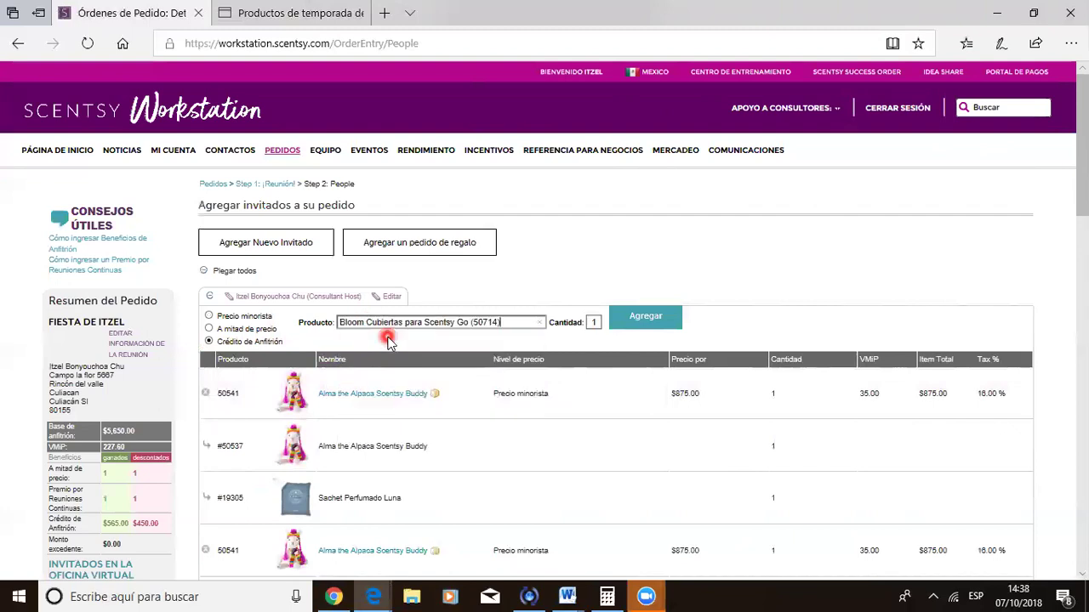
left_click(661, 317)
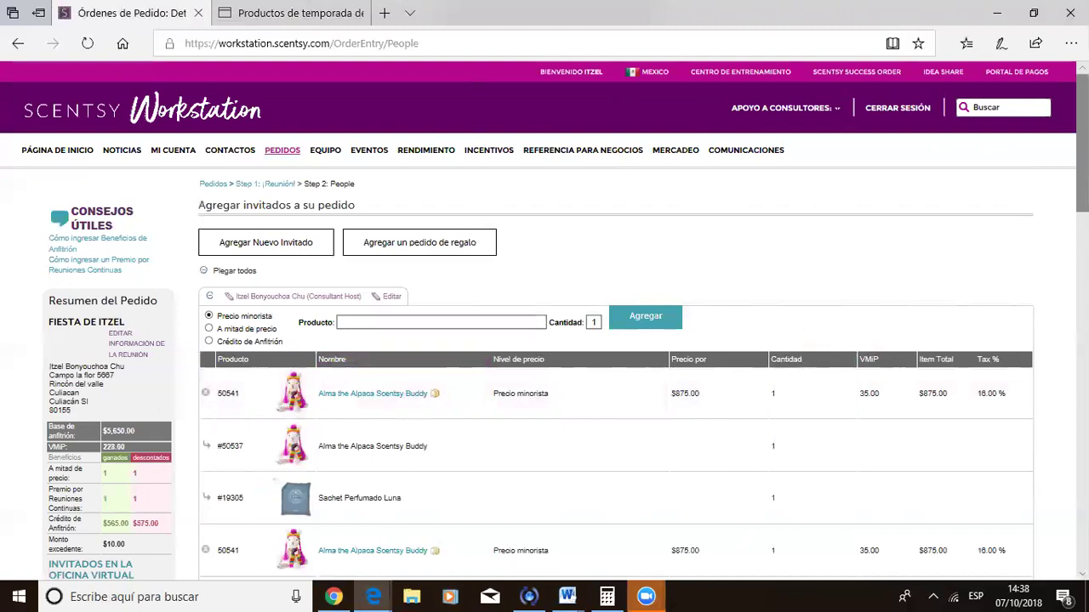
Review all products, price levels and quantities entered in the party order, along with its totals.
scroll(544, 332, "down", 5)
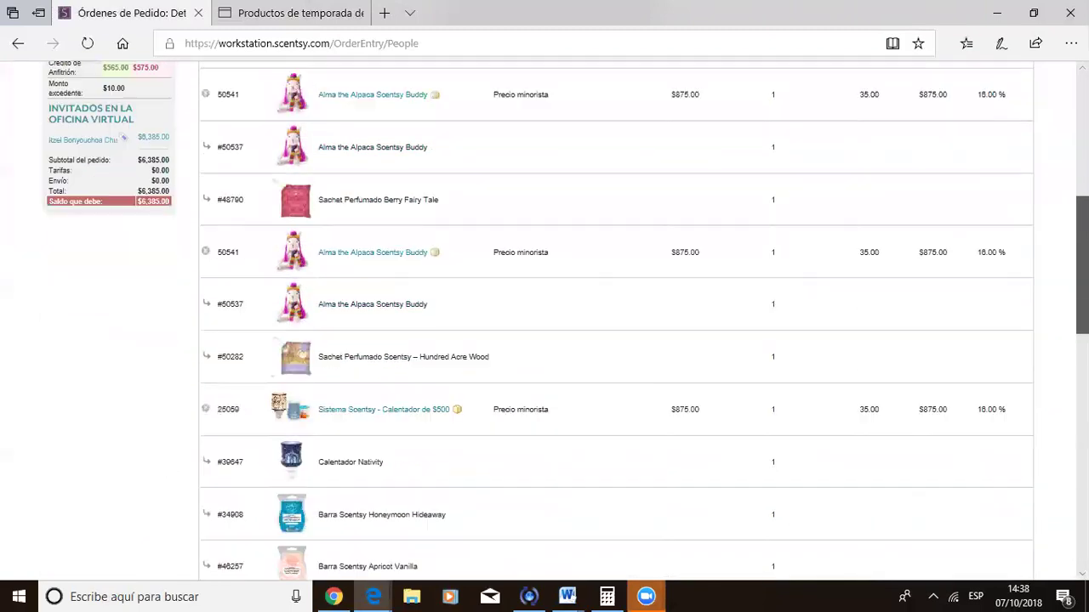
scroll(616, 322, "down", 4)
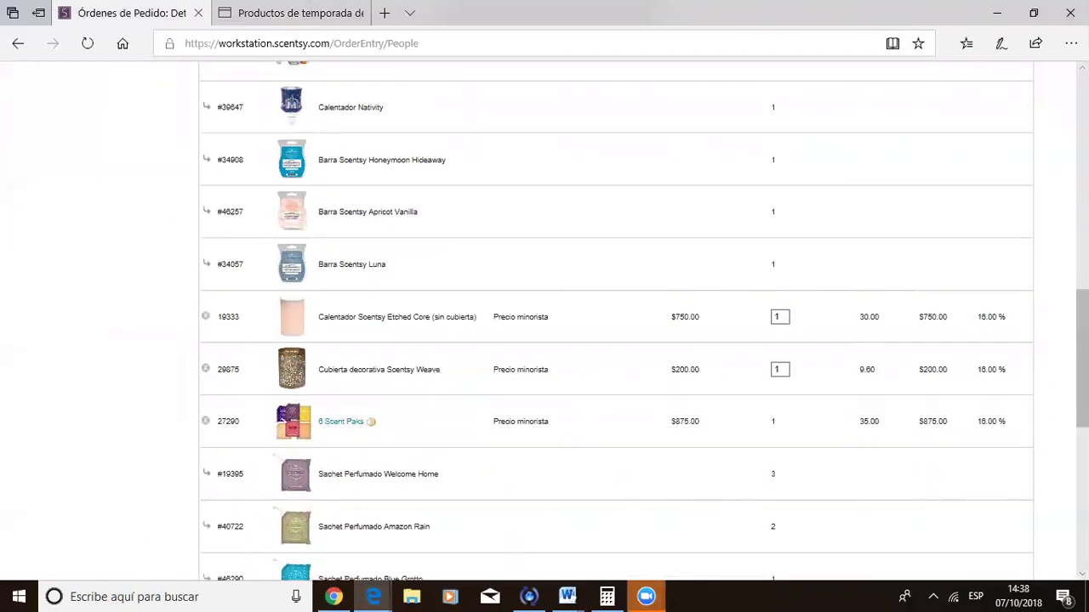
scroll(617, 323, "down", 6)
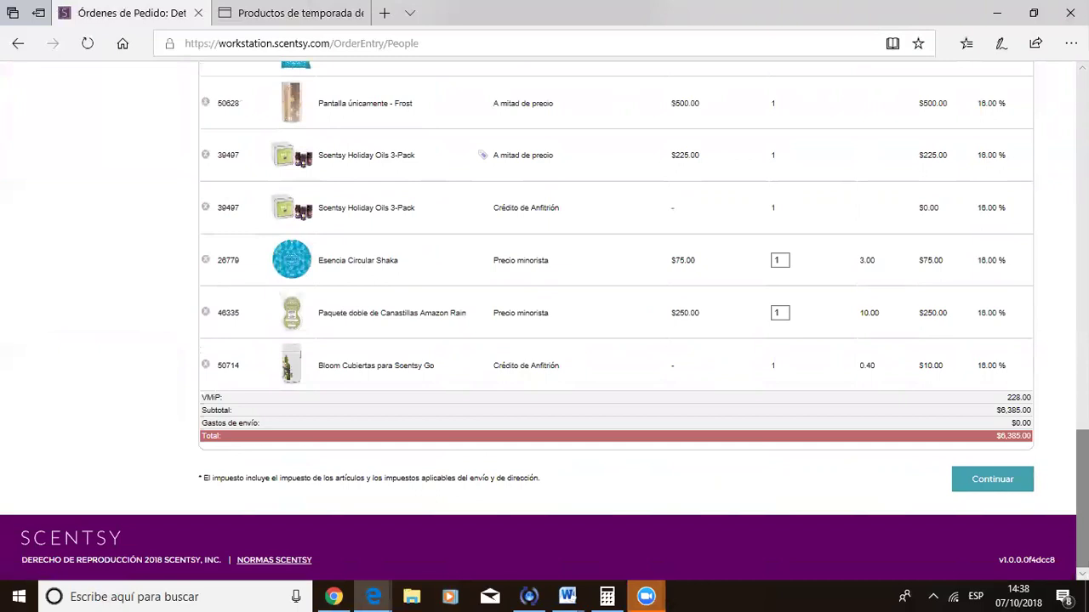
scroll(544, 318, "up", 1)
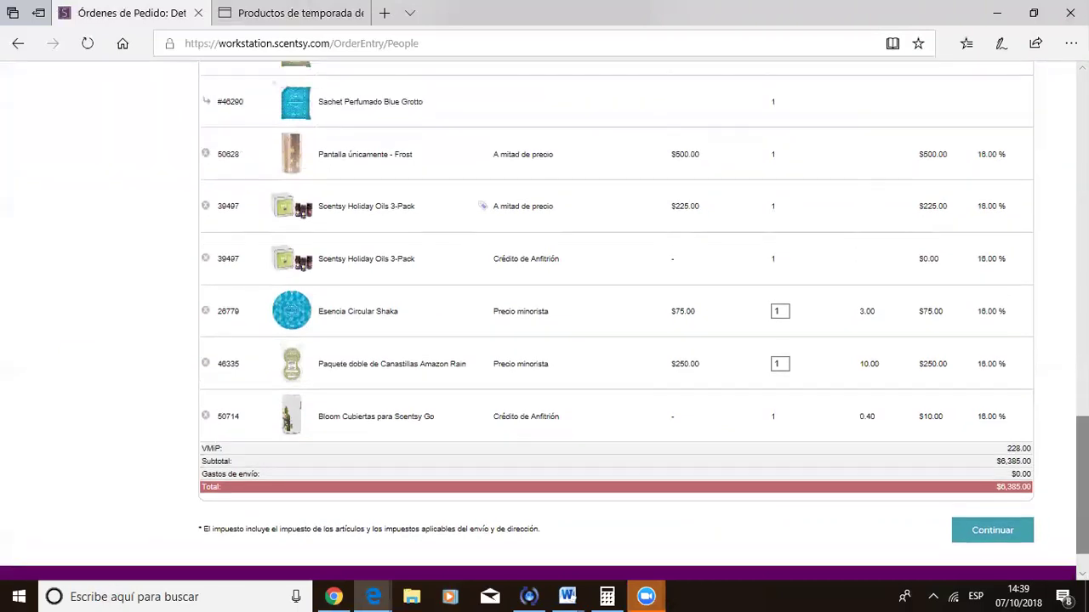
scroll(616, 323, "up", 5)
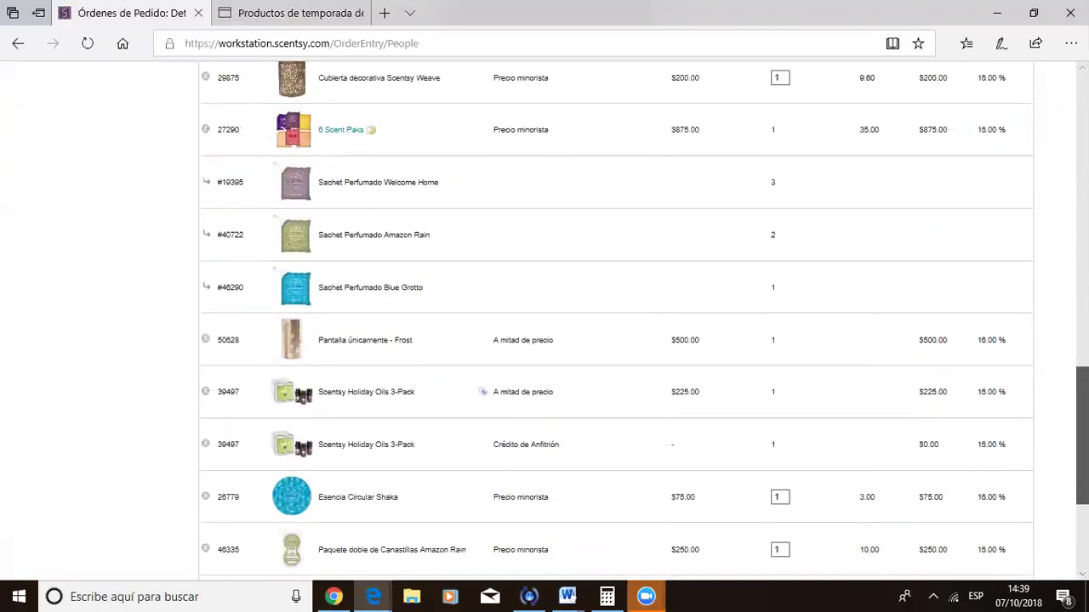
scroll(615, 323, "up", 5)
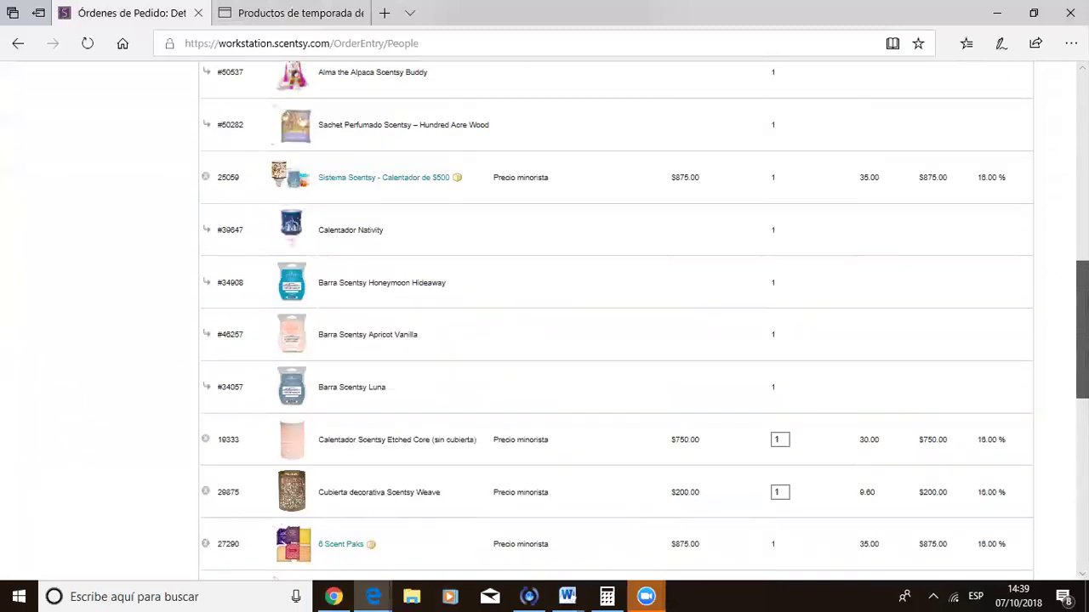
scroll(615, 323, "up", 5)
scroll(616, 323, "up", 7)
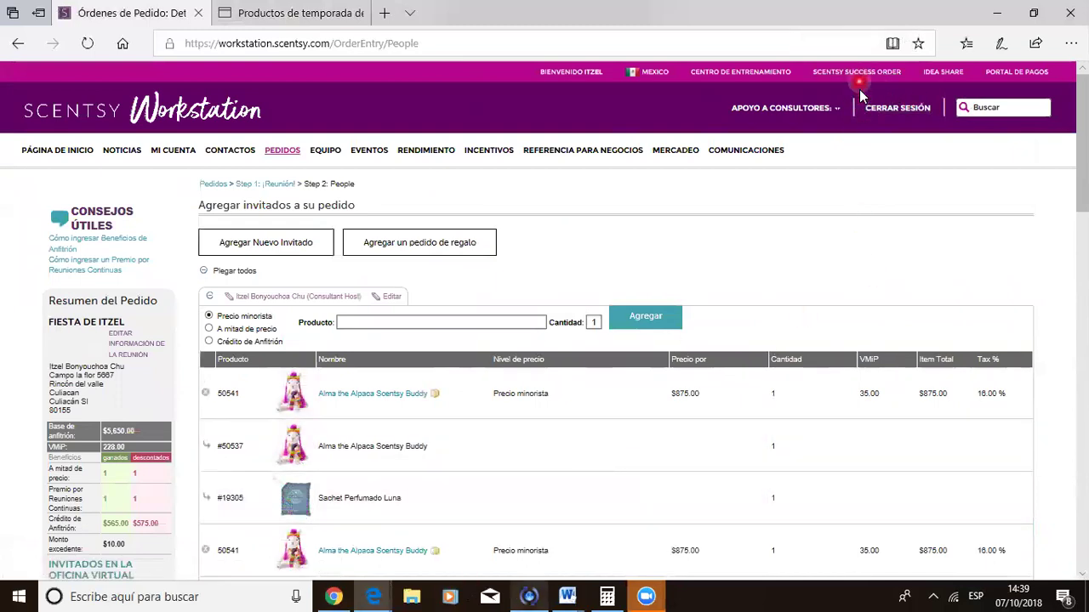
Continue from the order's product list to the payment information page.
scroll(1076, 162, "down", 5)
scroll(615, 324, "down", 15)
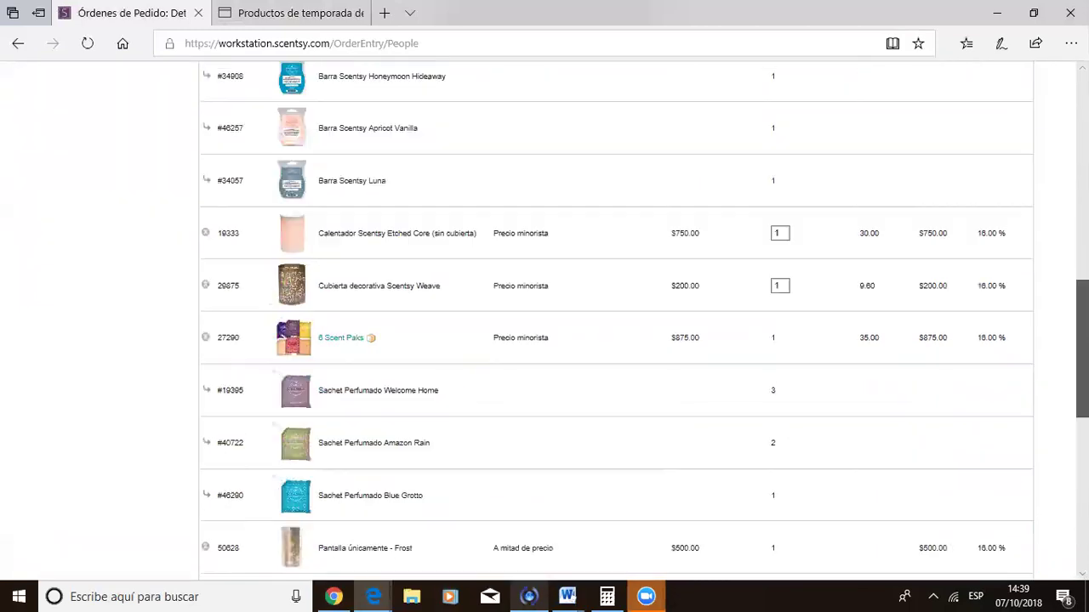
left_click(995, 482)
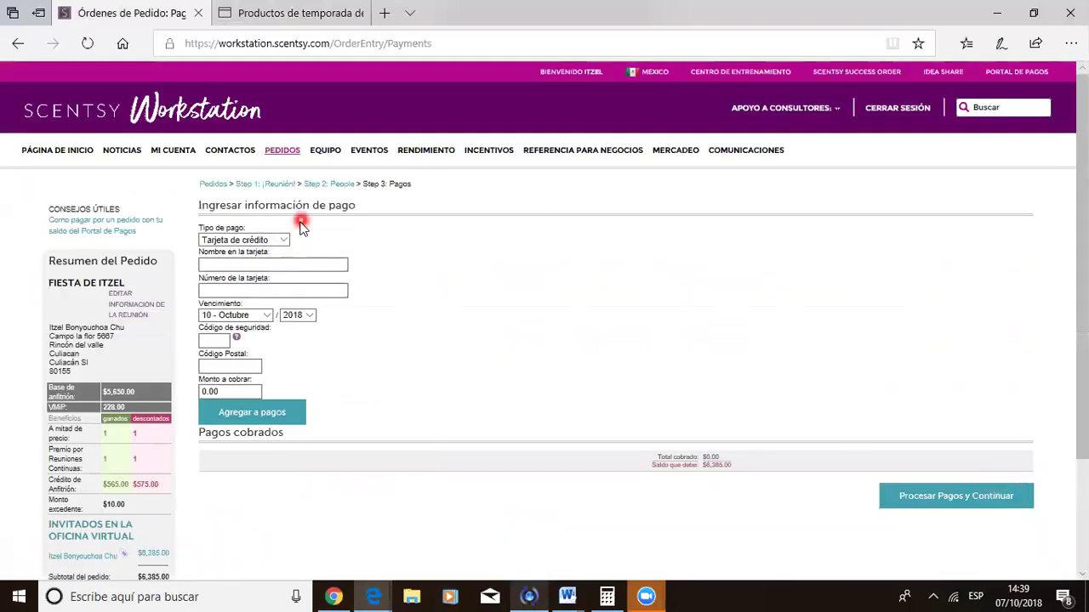
left_click(338, 289)
left_click(254, 412)
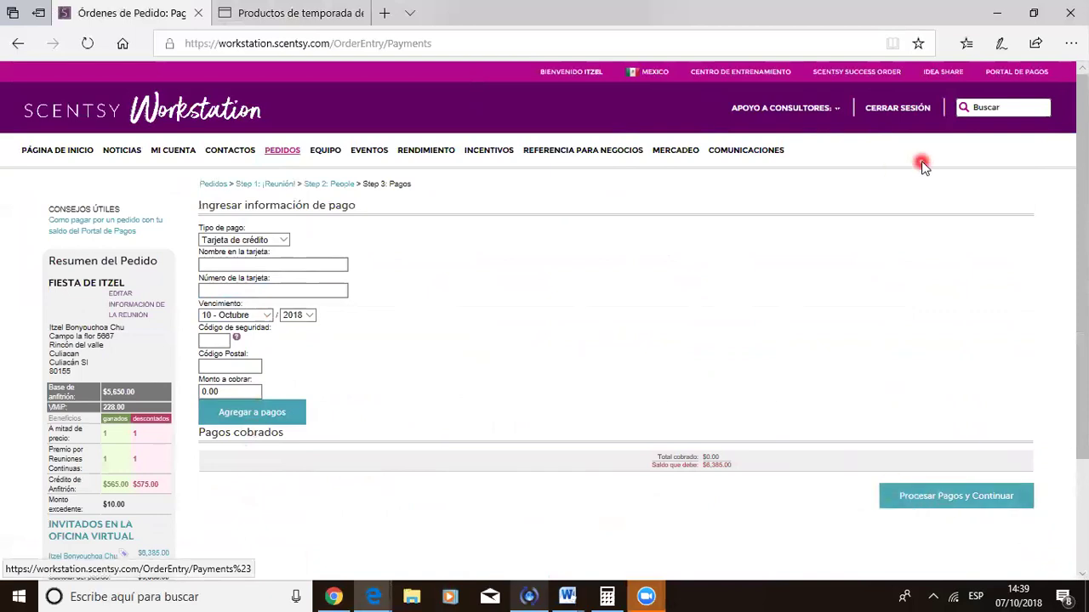
Open the Scentsy Success Order store in Workstation.
left_click(848, 88)
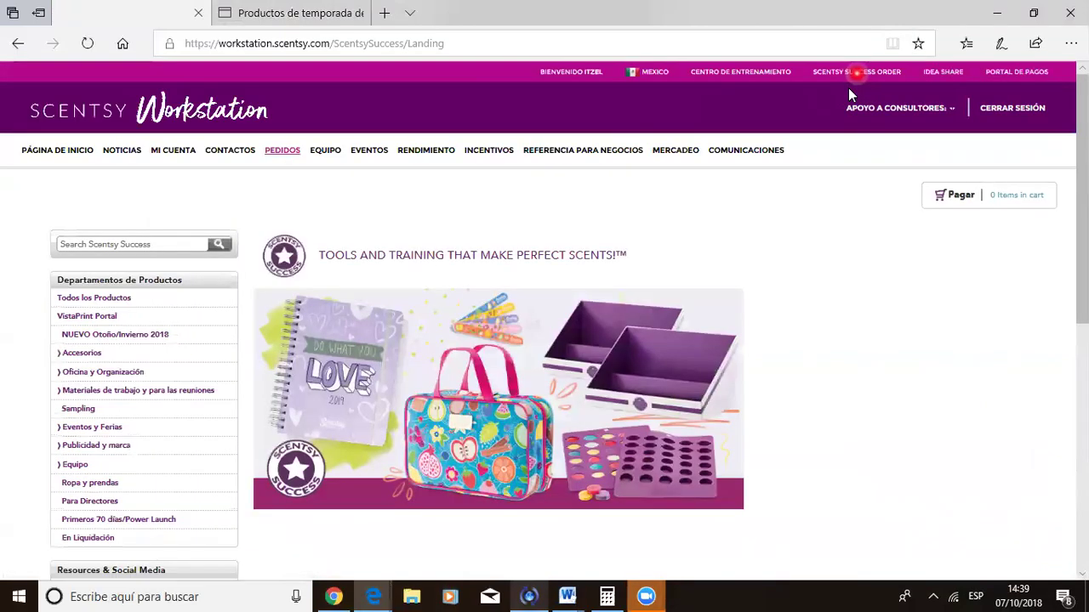
List all products in the Scentsy Success store and browse through the whole catalogue.
left_click(120, 300)
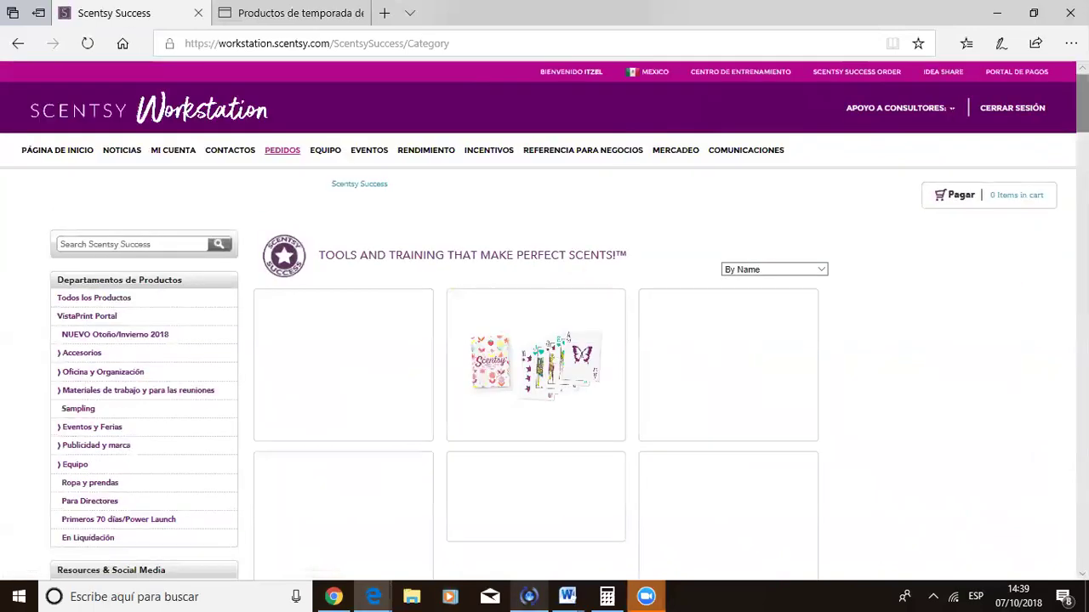
scroll(545, 321, "down", 7)
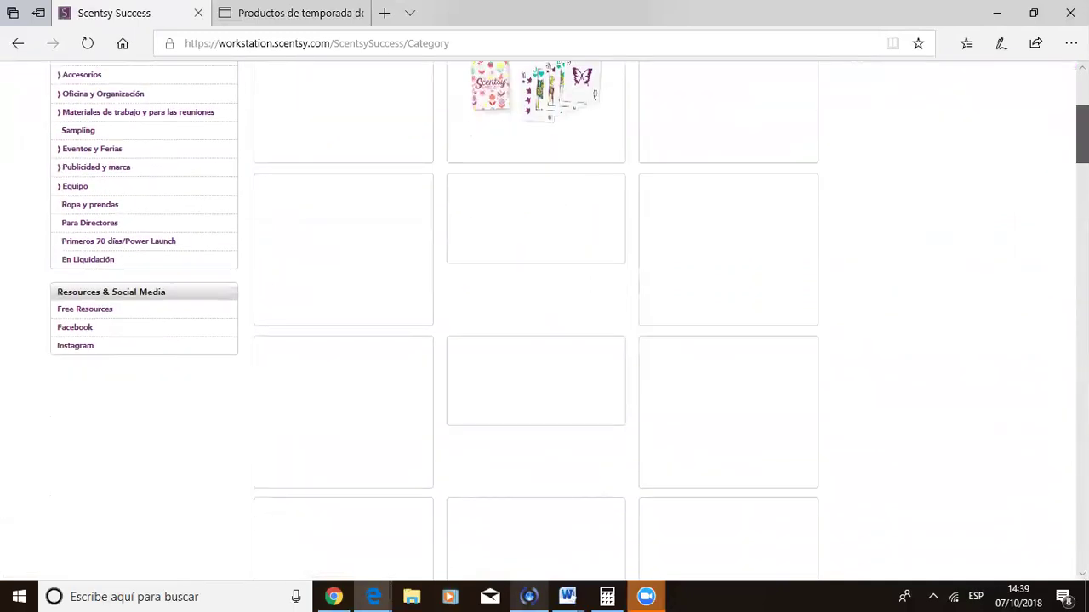
scroll(544, 321, "down", 5)
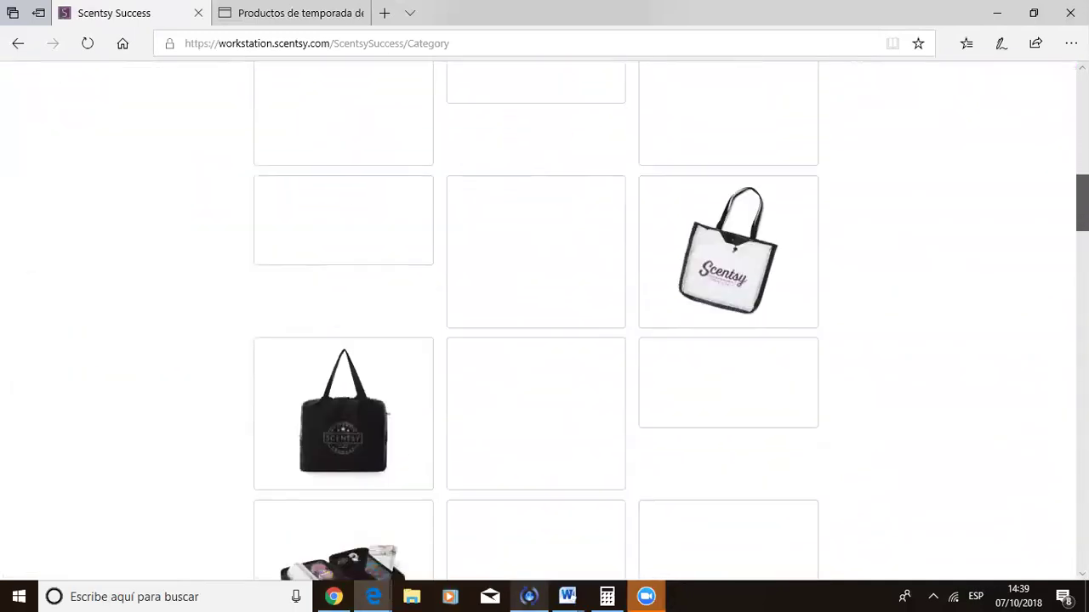
scroll(544, 320, "down", 6)
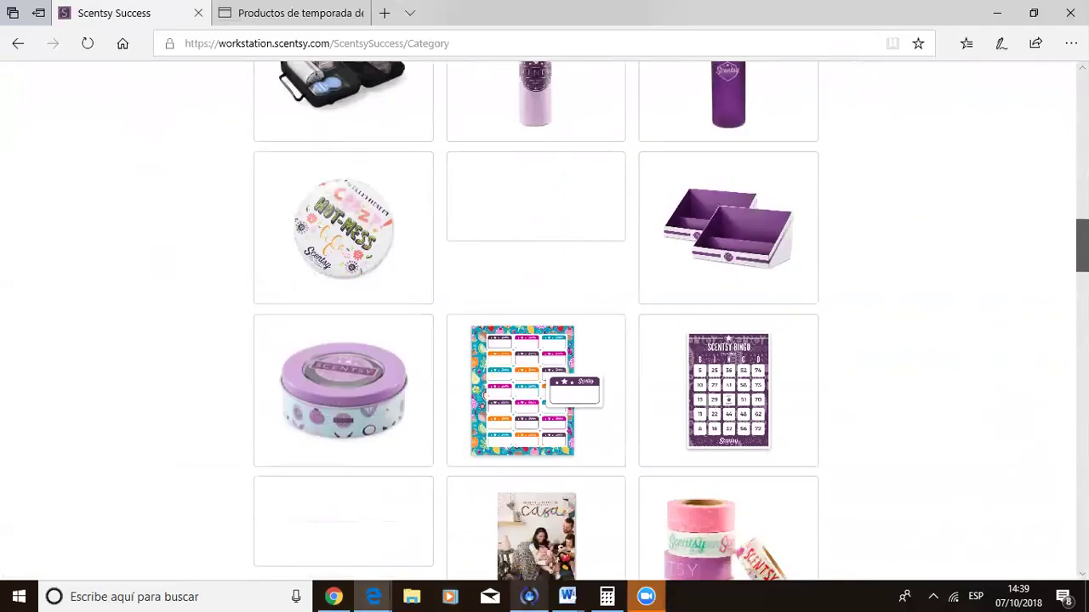
scroll(544, 320, "down", 5)
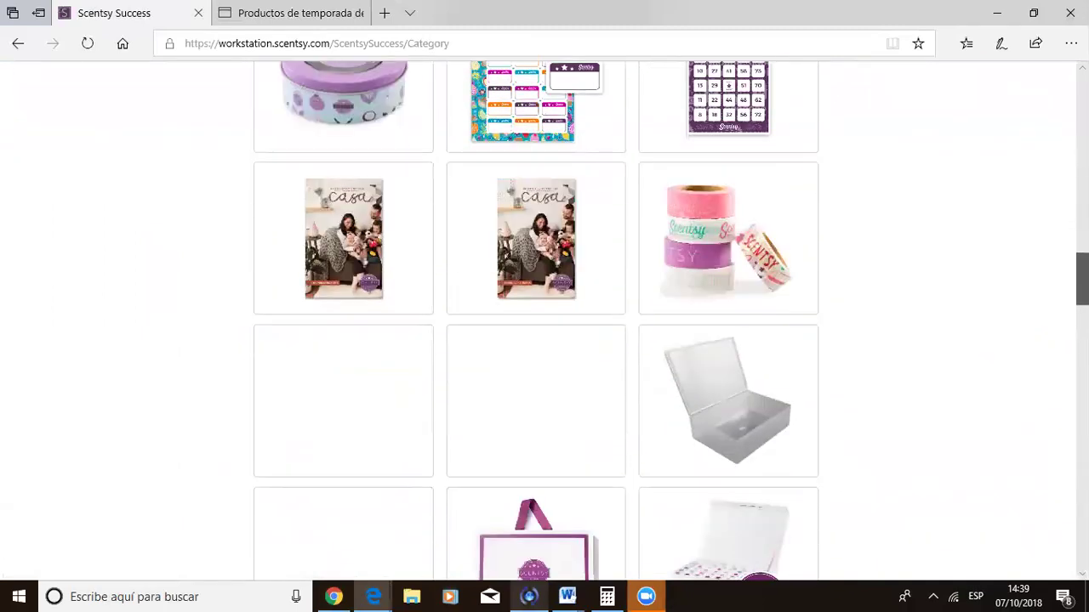
scroll(544, 320, "down", 5)
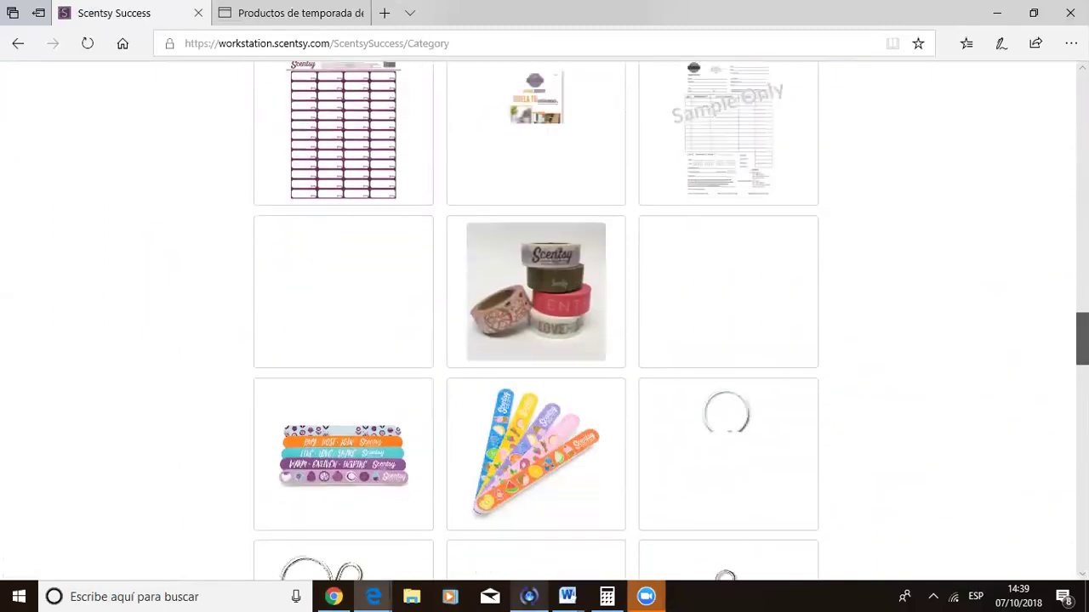
scroll(544, 321, "down", 2)
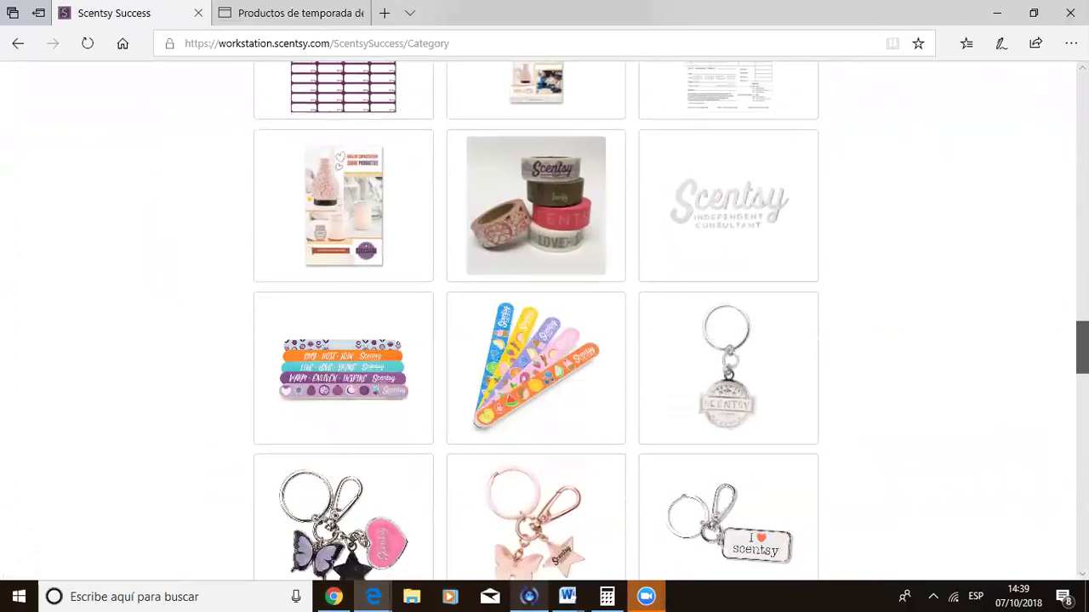
scroll(544, 320, "down", 7)
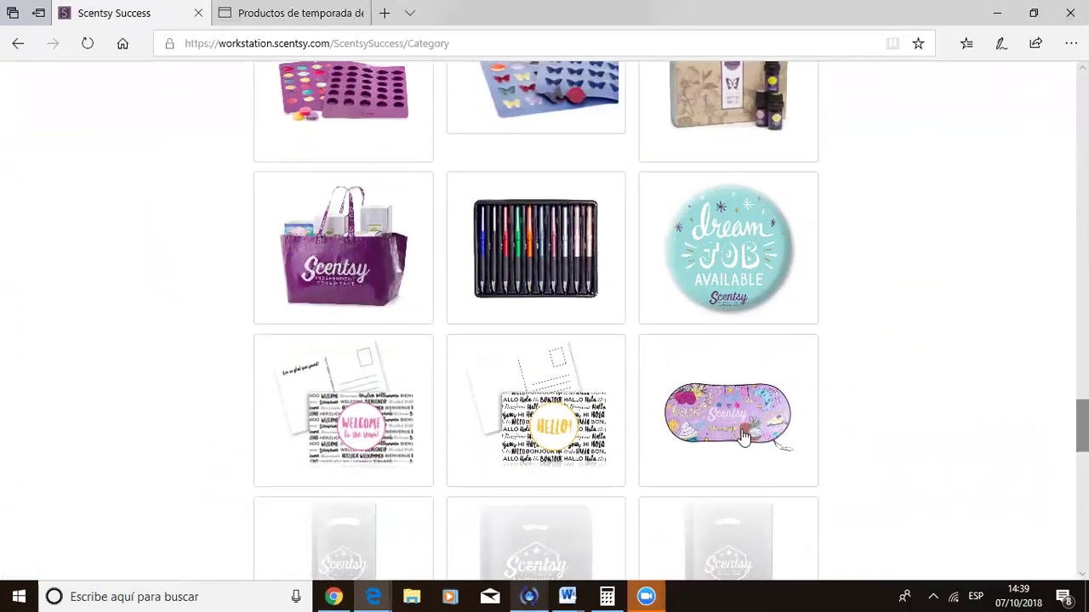
Open the Protector solar para automóviles de Scentsy product page and examine its price, pictures and product information.
left_click(742, 430)
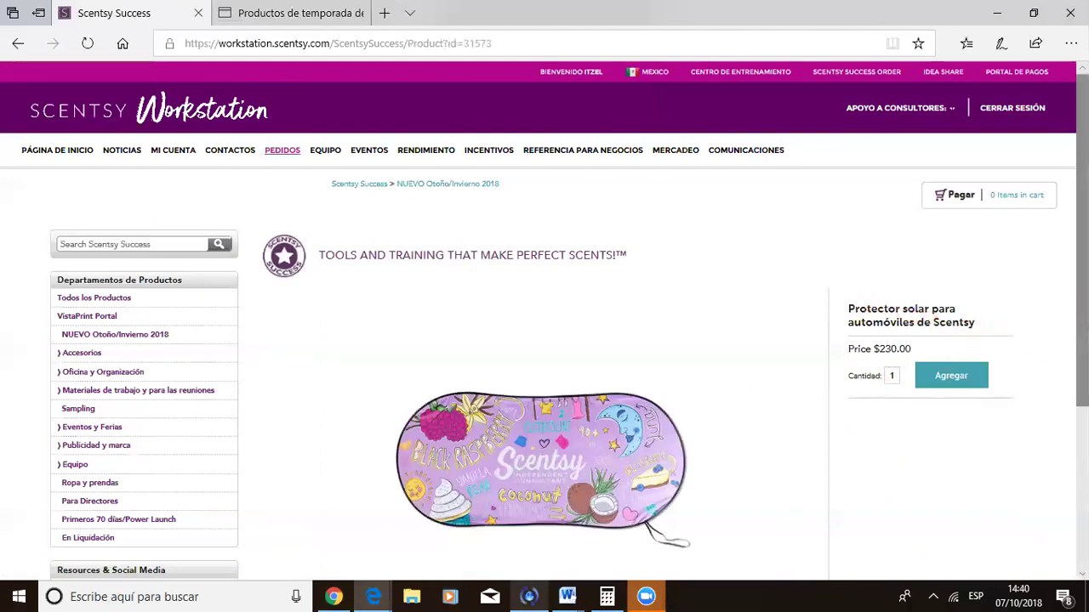
scroll(1064, 326, "down", 3)
scroll(1064, 326, "up", 3)
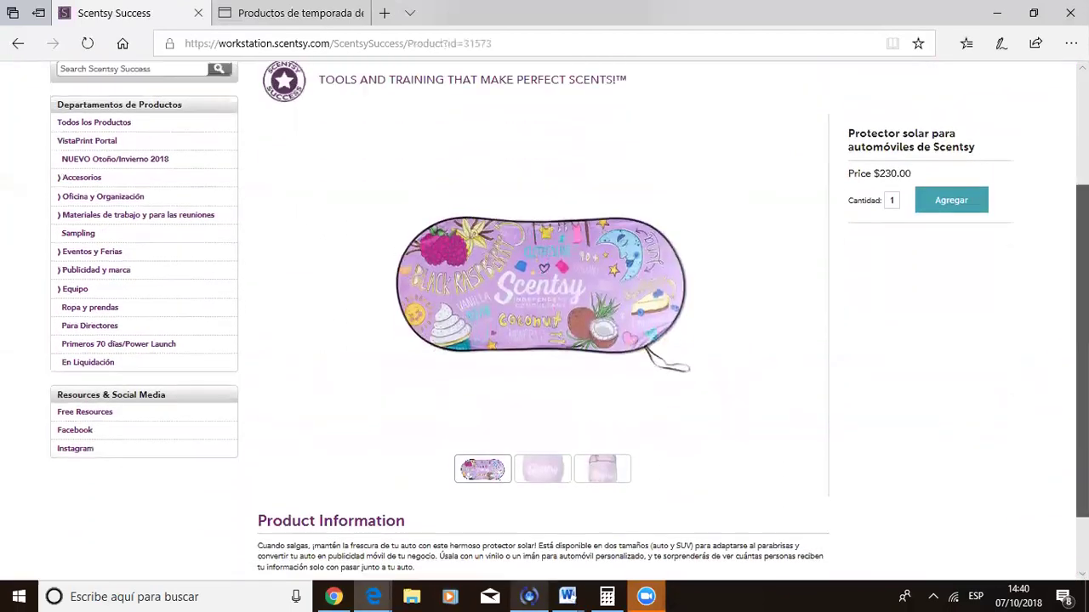
scroll(545, 322, "down", 1)
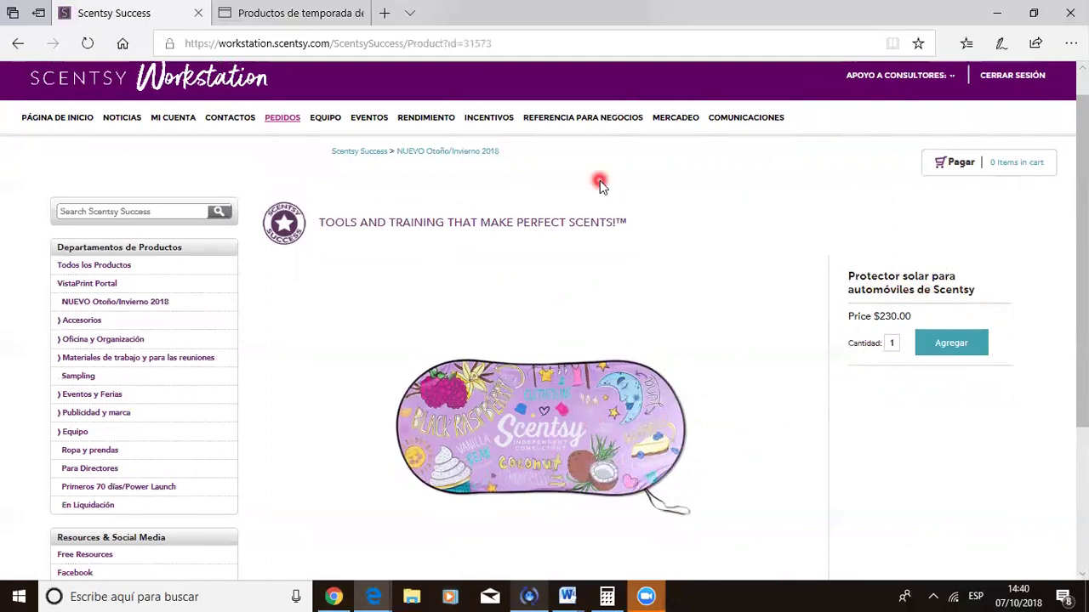
Reopen the first party among the open orders for editing and continue past its party details to the guest product list.
left_click(282, 117)
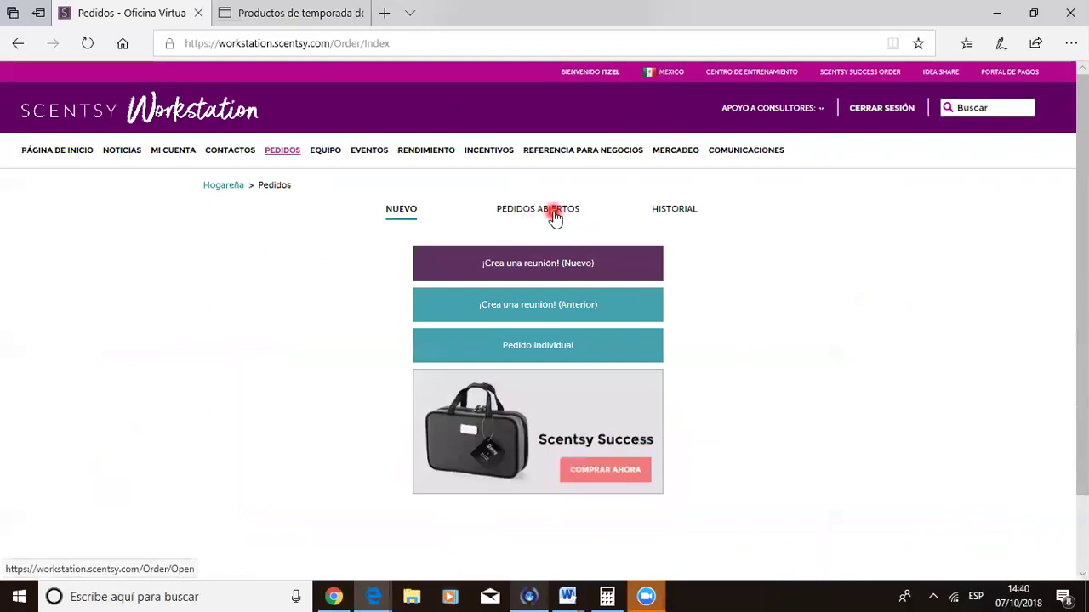
left_click(554, 217)
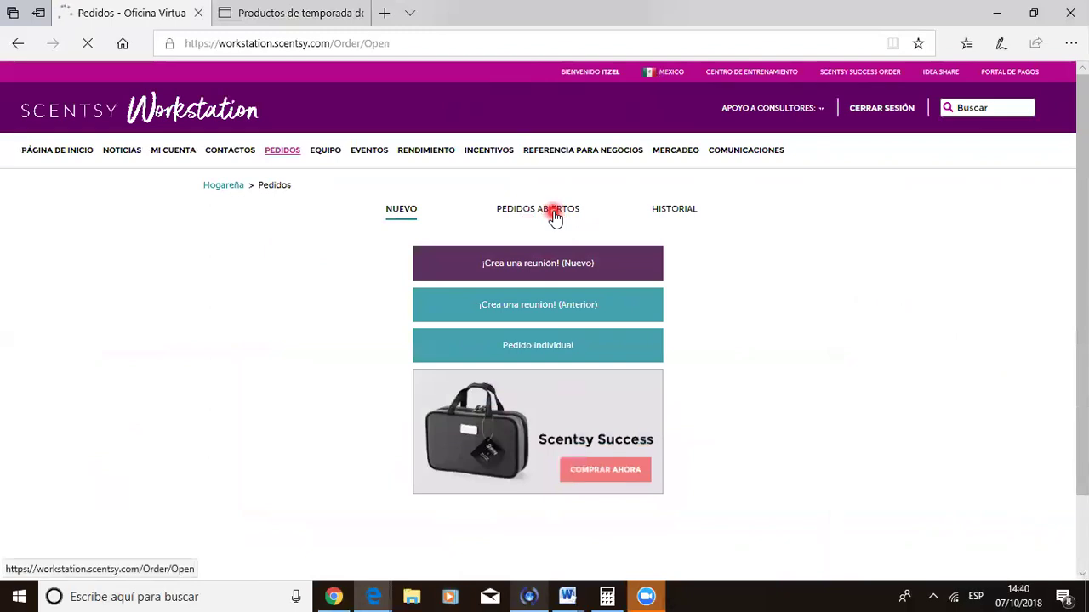
left_click(339, 498)
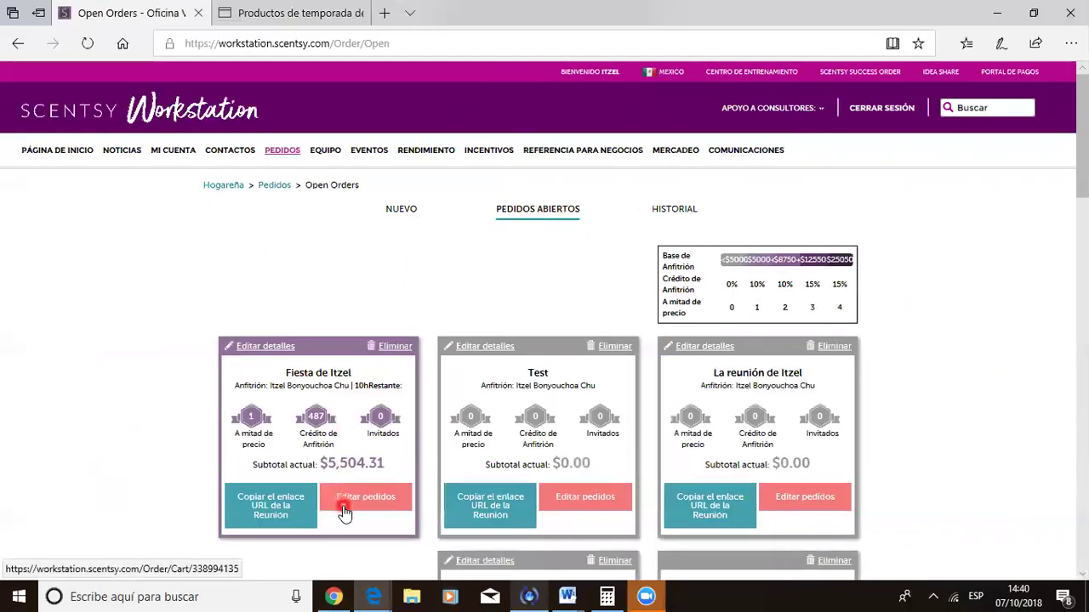
left_click(343, 505)
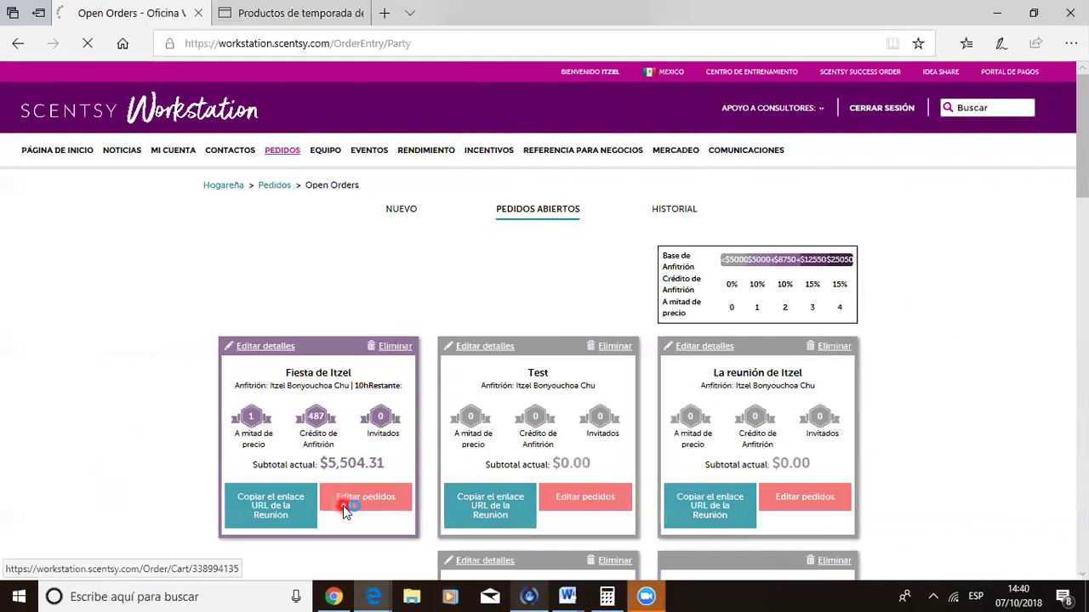
scroll(342, 505, "down", 10)
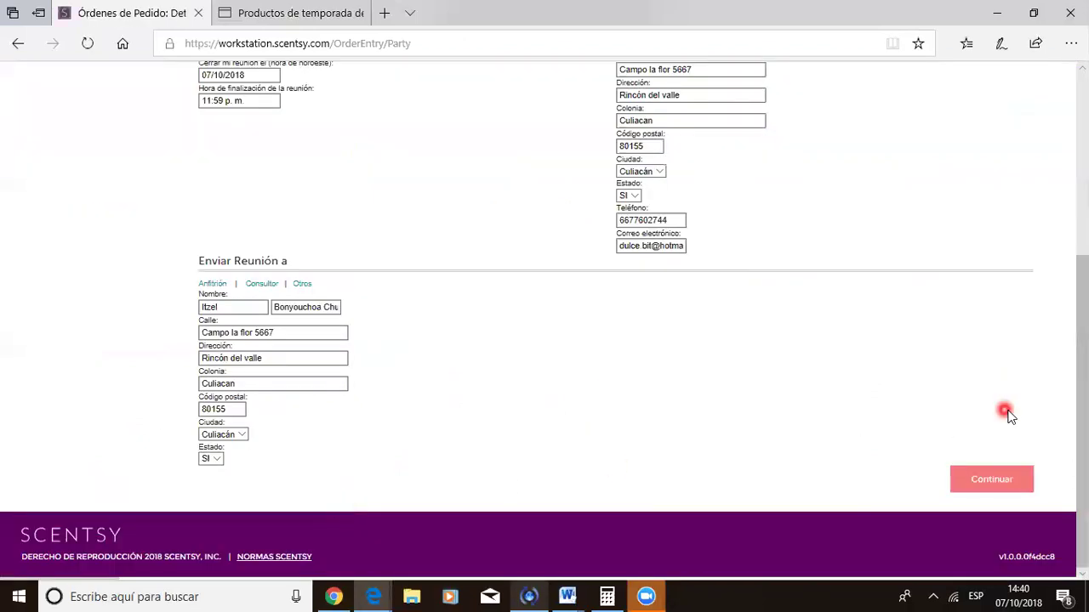
left_click(1008, 481)
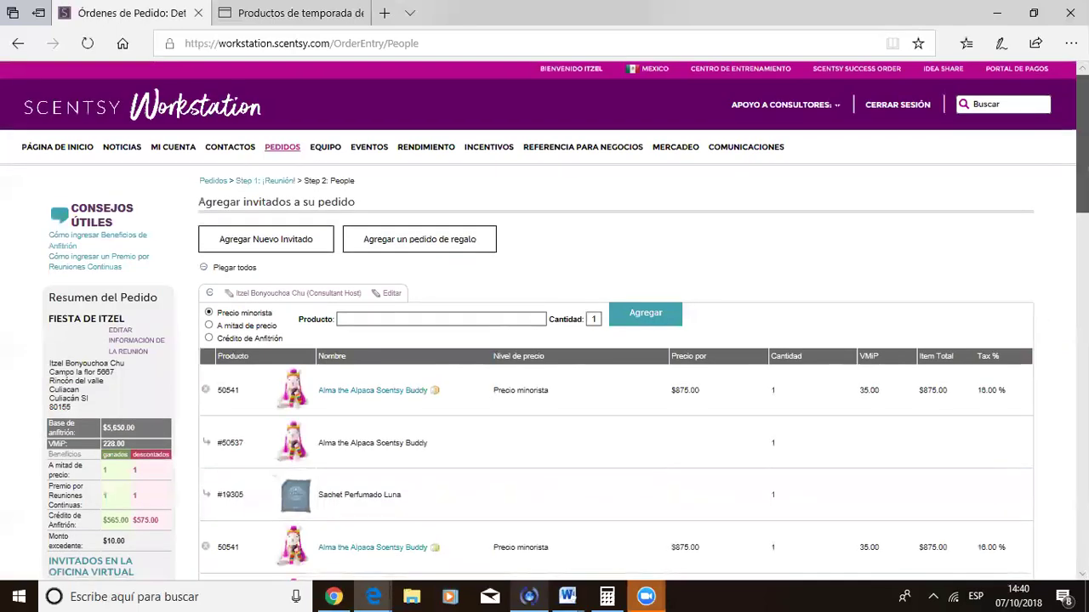
Add two Protector solar para automóviles de Scentsy (48632) to the host's order at Precio minorista, and check the new line.
left_click(470, 275)
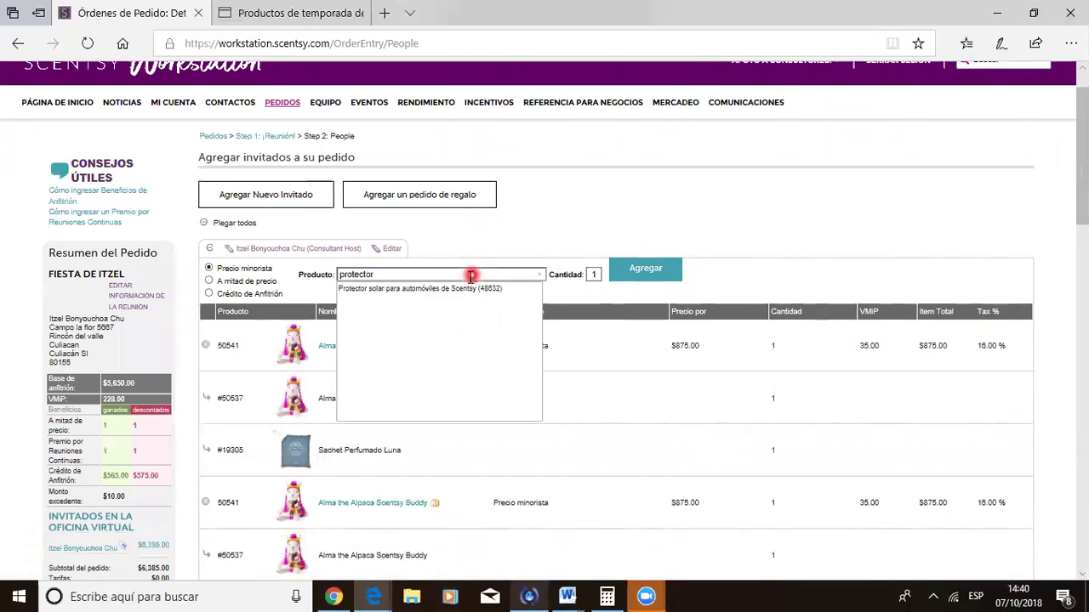
left_click(475, 288)
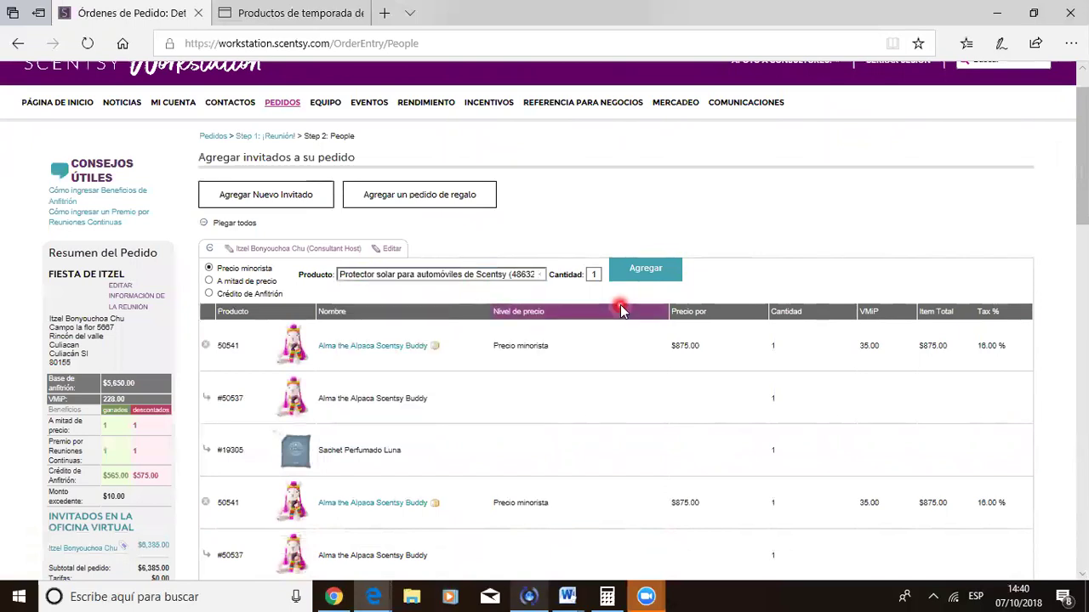
double_click(595, 275)
type("2")
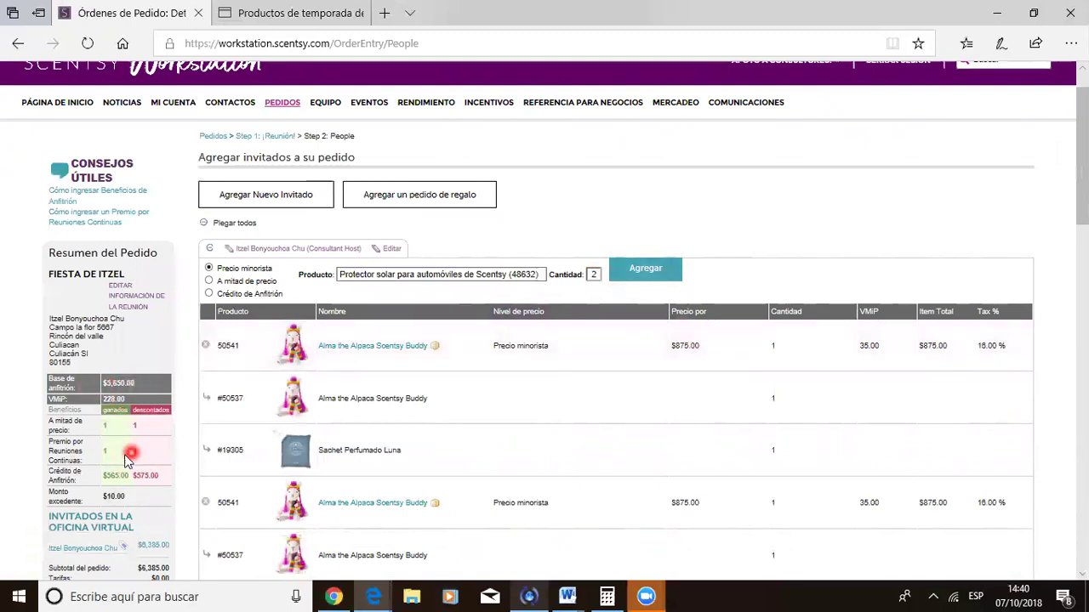
left_click(659, 272)
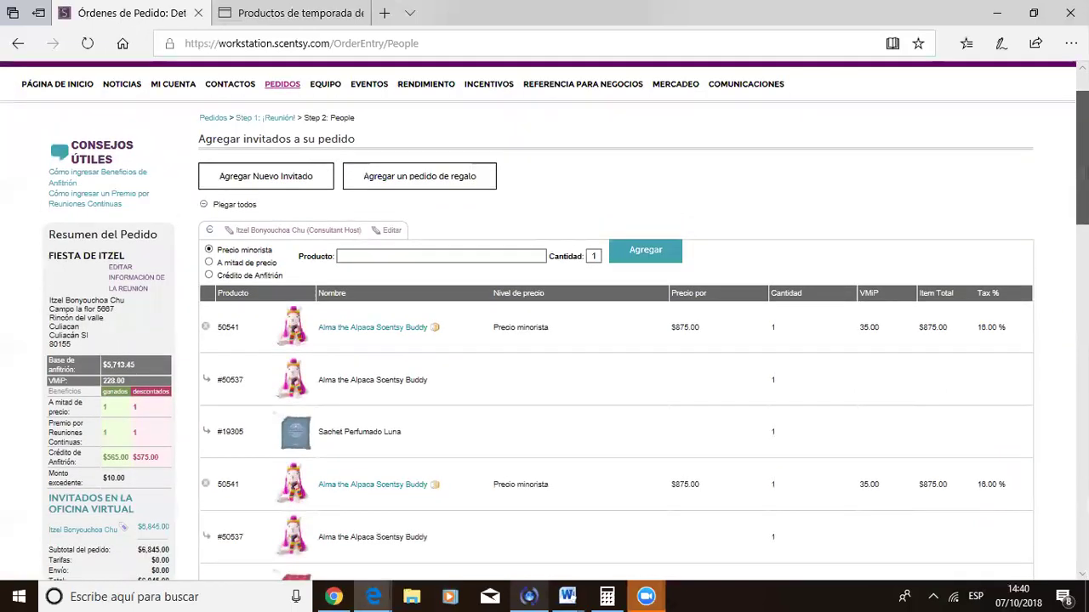
scroll(544, 323, "down", 8)
scroll(544, 323, "down", 10)
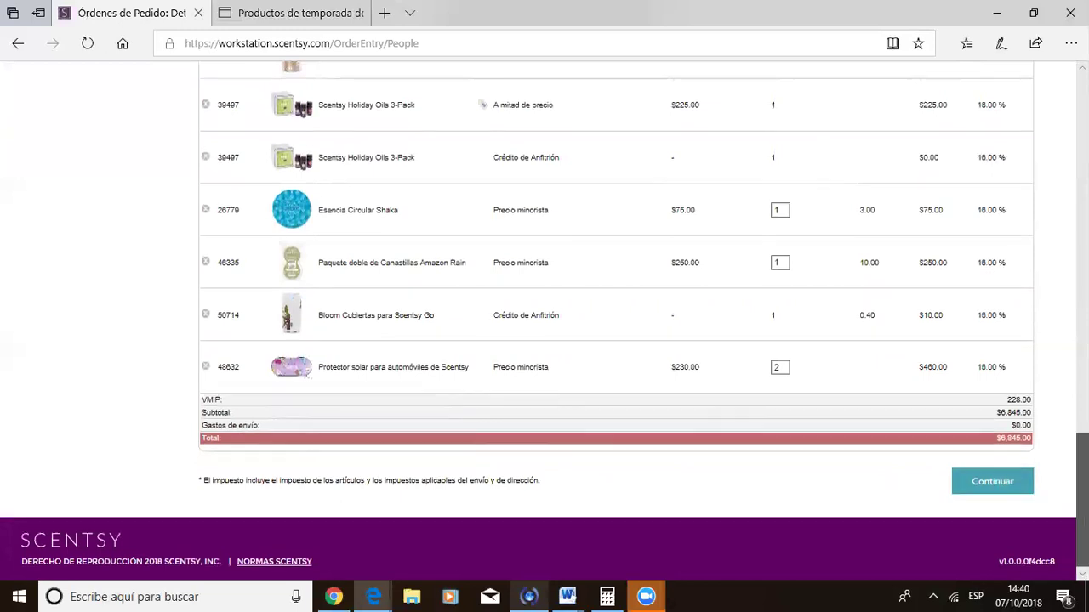
Search the order's products for six-item packs using 6 barras, 6 spray and 6 esencia.
scroll(545, 323, "up", 10)
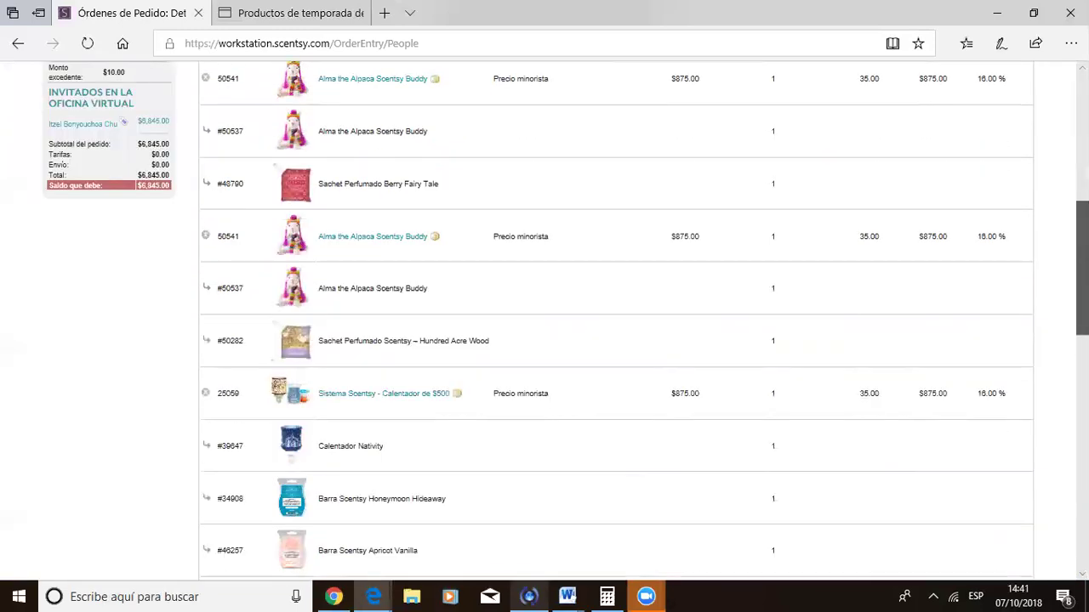
scroll(545, 324, "up", 5)
left_click(491, 248)
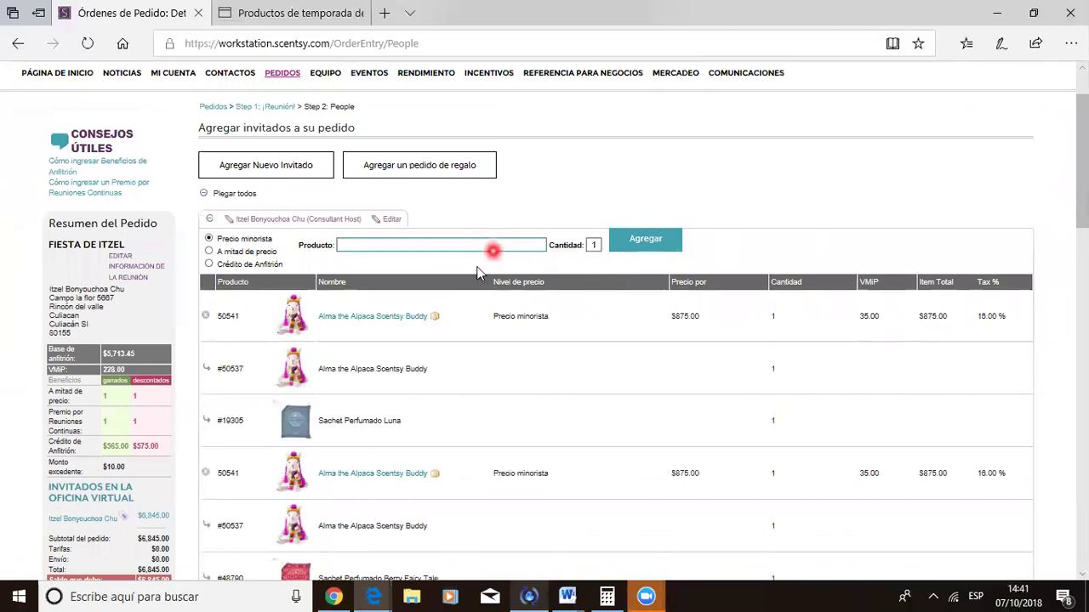
left_click(508, 282)
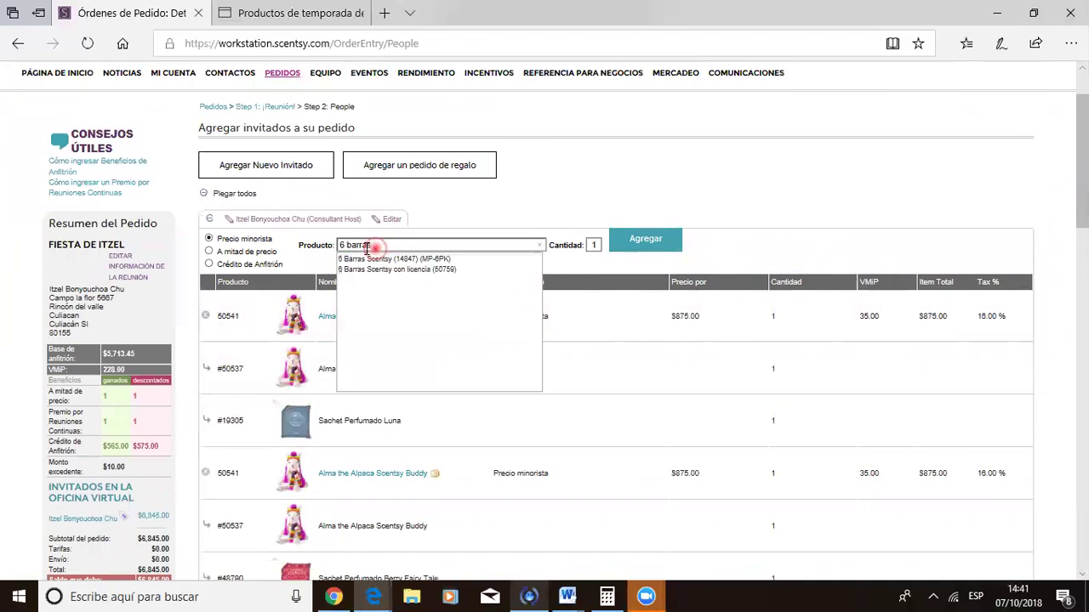
left_click_drag(348, 245, 426, 246)
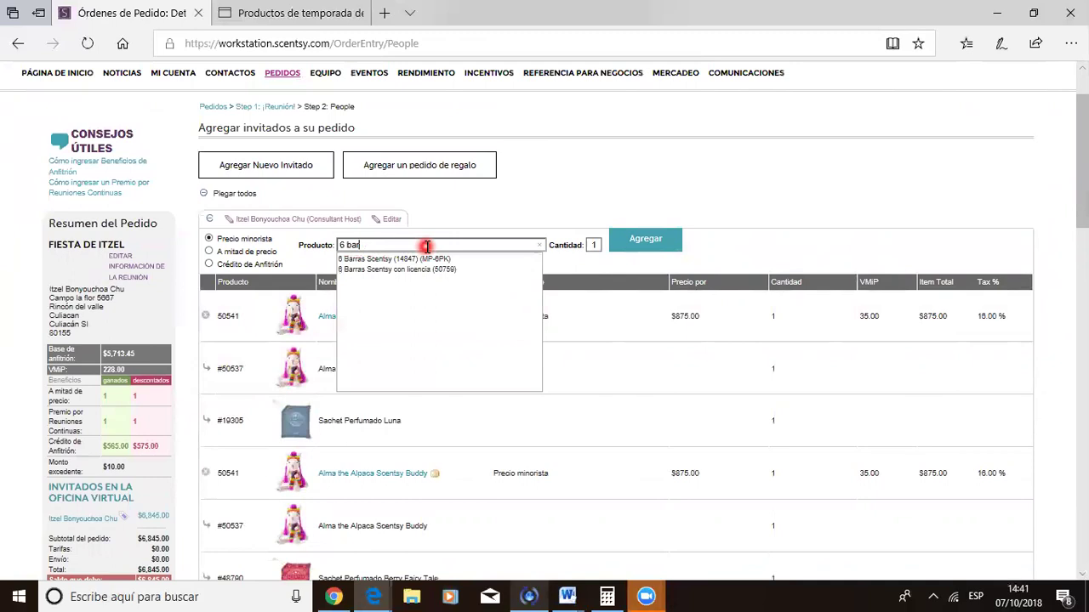
type("spray")
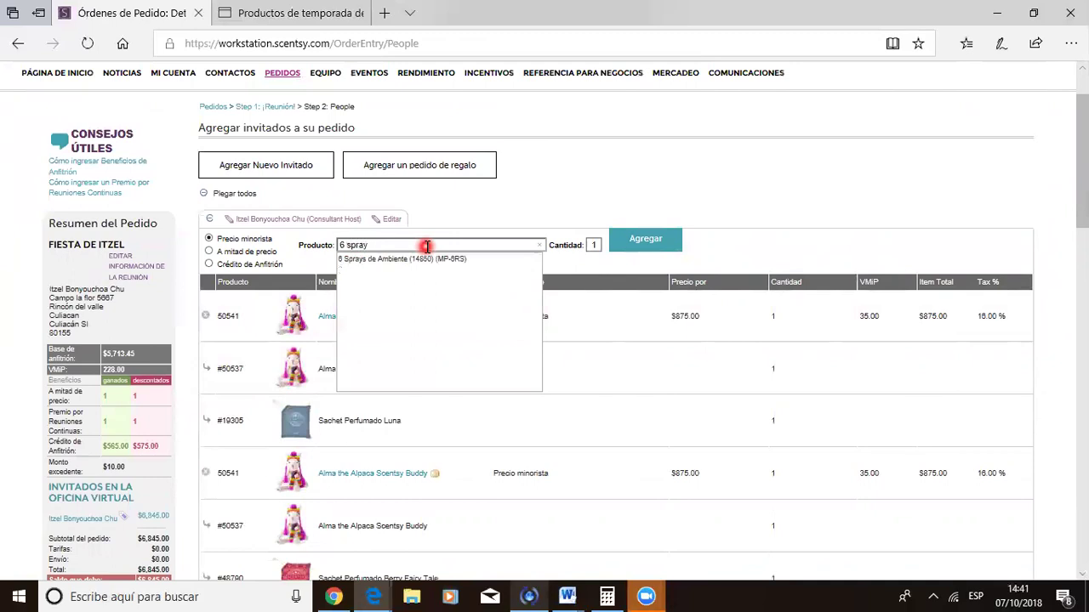
key("BackSpace")
type("esencia")
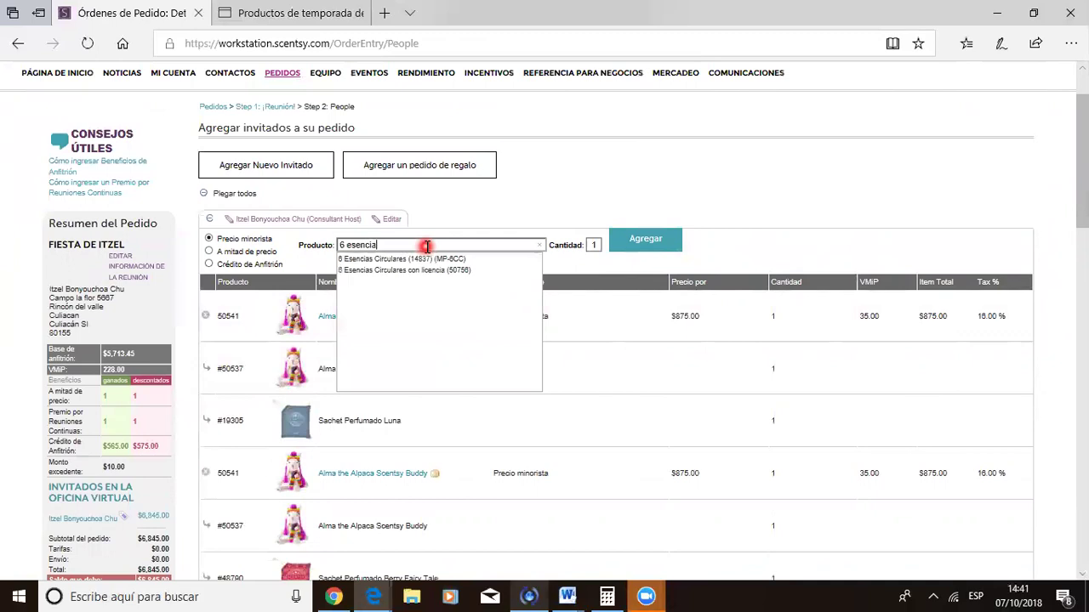
Search the order's products for the scent pack bundle with 6 scen, and for the warmer systems with sis.
key("BackSpace")
key("BackSpace")
key("BackSpace")
key("BackSpace")
key("BackSpace")
key("BackSpace")
key("BackSpace")
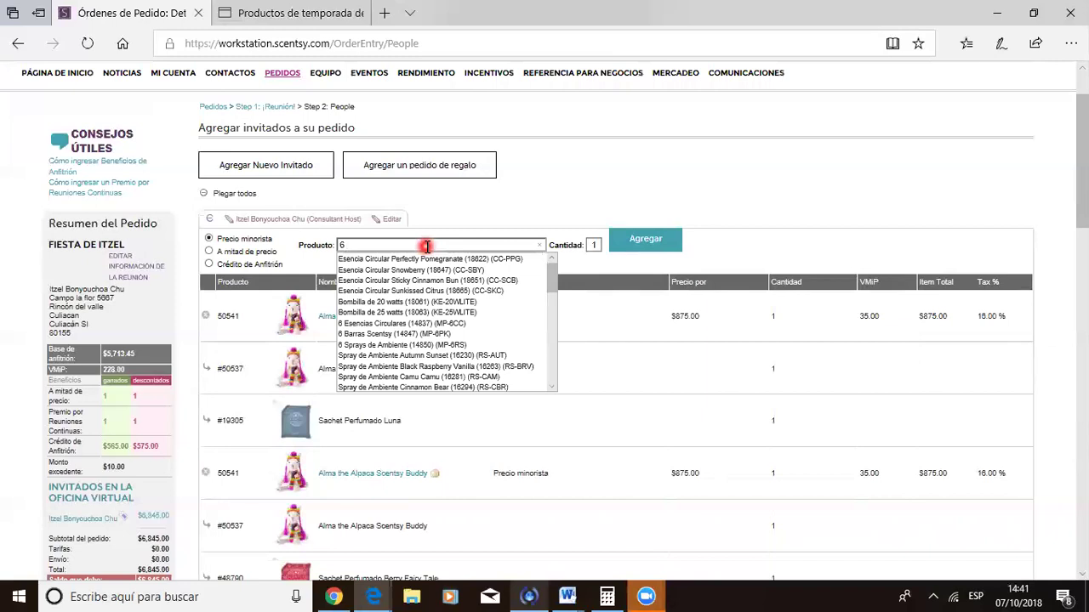
type("scen")
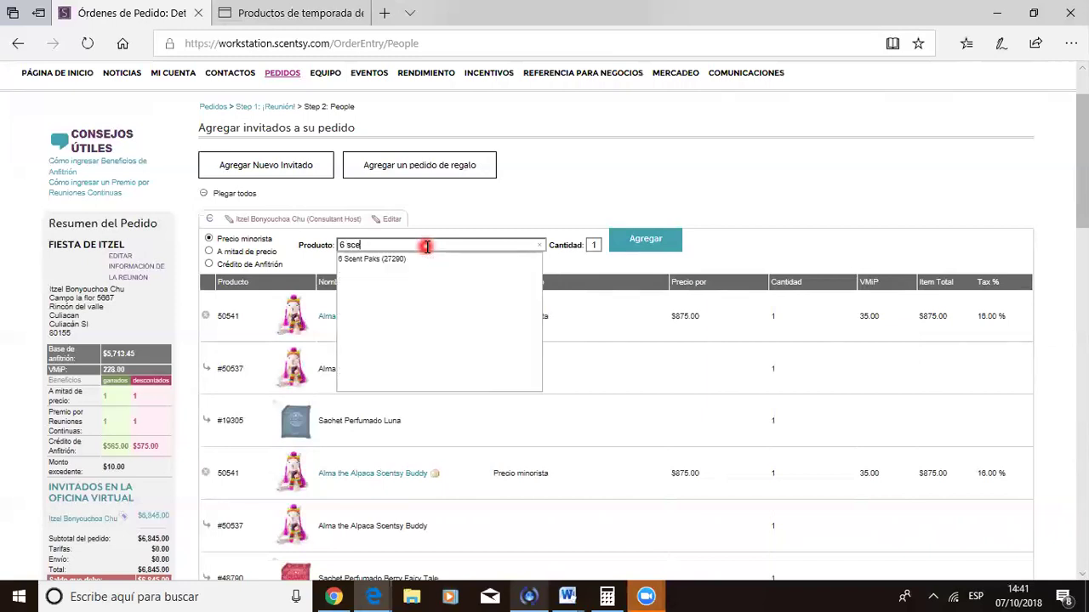
key("BackSpace")
type("car")
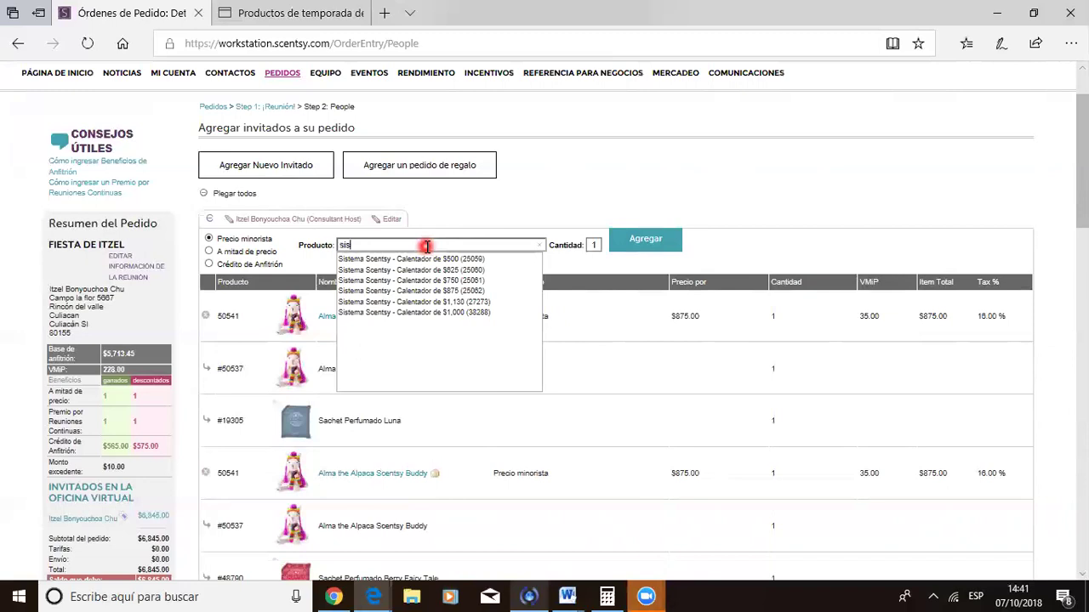
Search the order's products for disney, and clear the search without adding anything.
key("BackSpace")
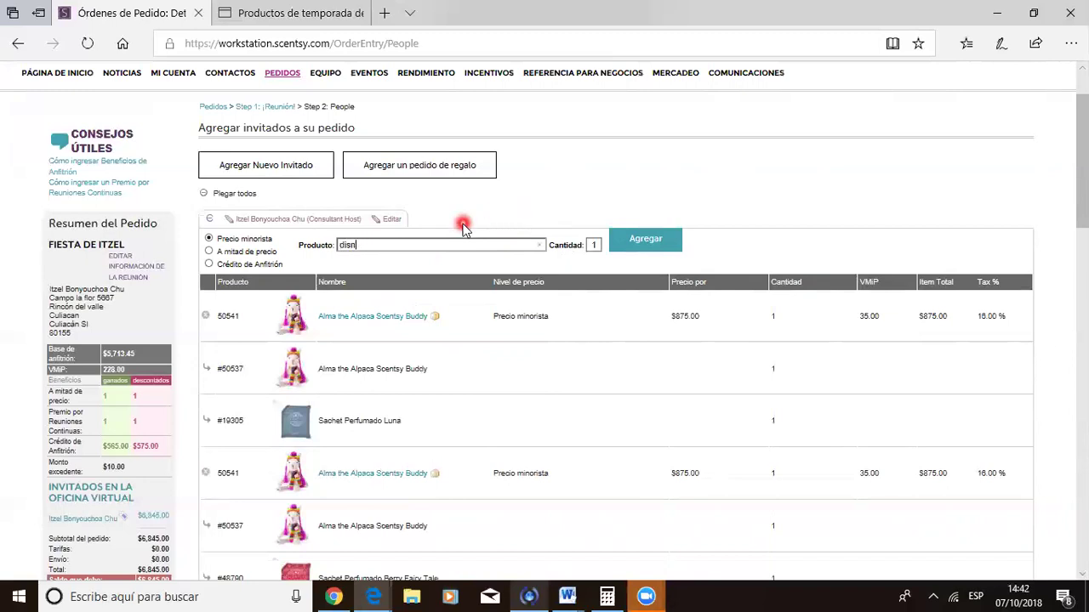
type("y")
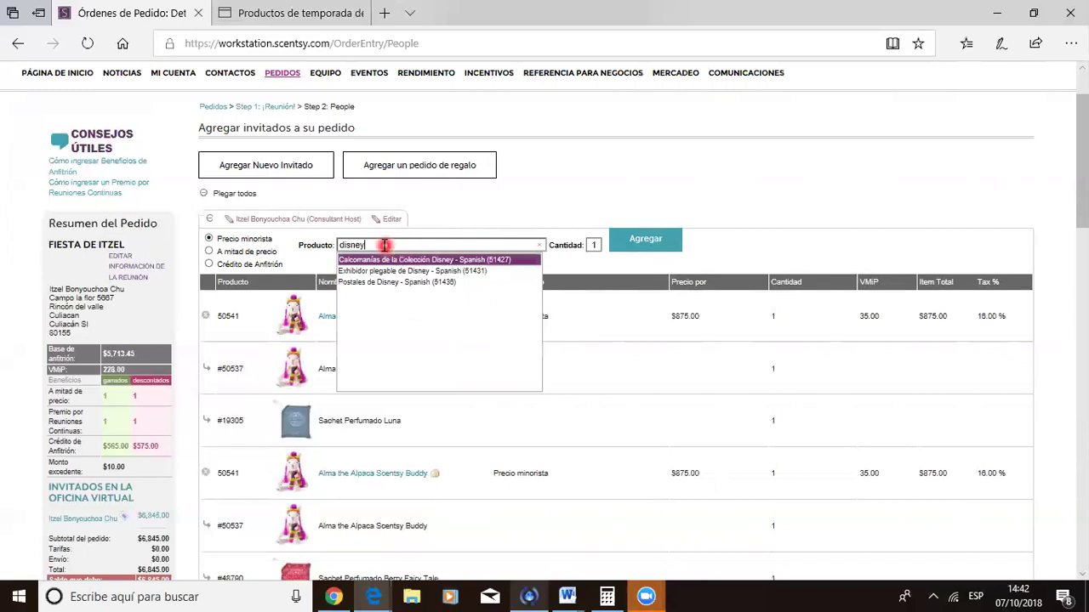
key("BackSpace")
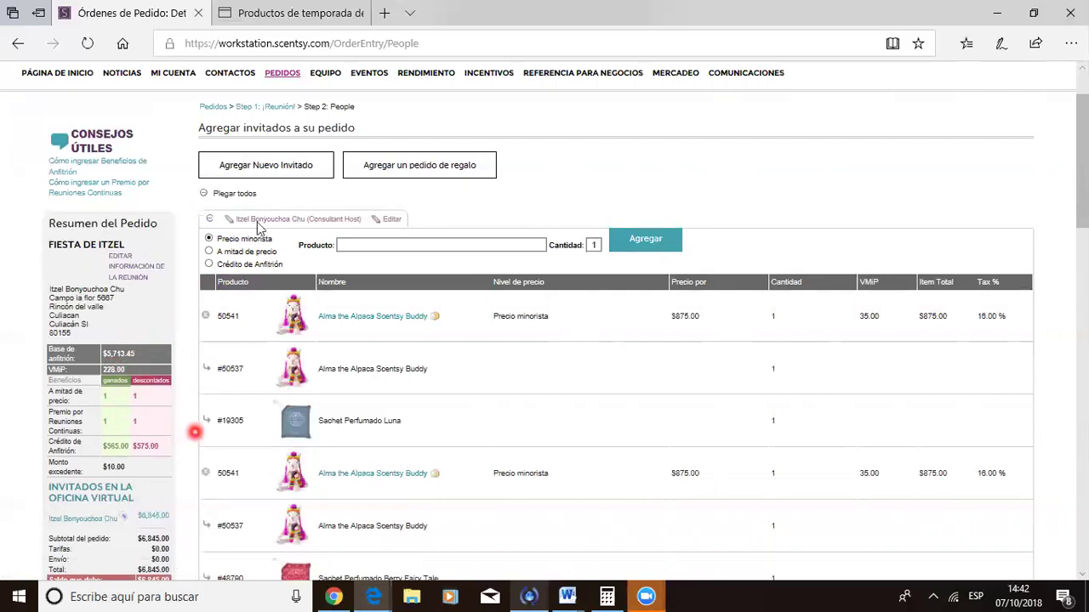
Switch to the Scentsy shop site, open its Organizar page and examine the host benefits by sales level, trying the $8,750 level.
left_click(314, 13)
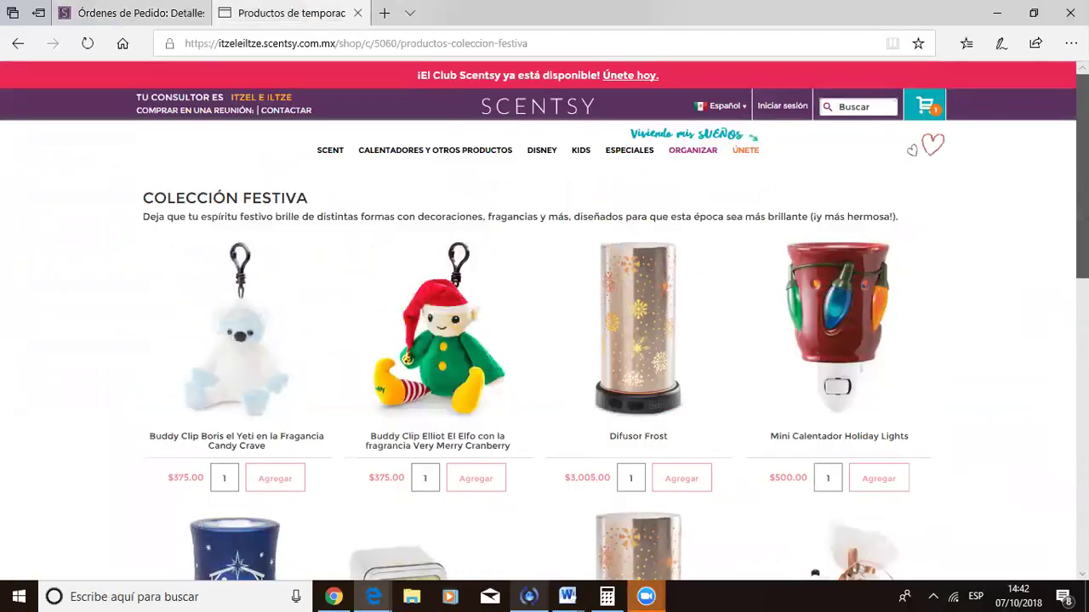
left_click(692, 151)
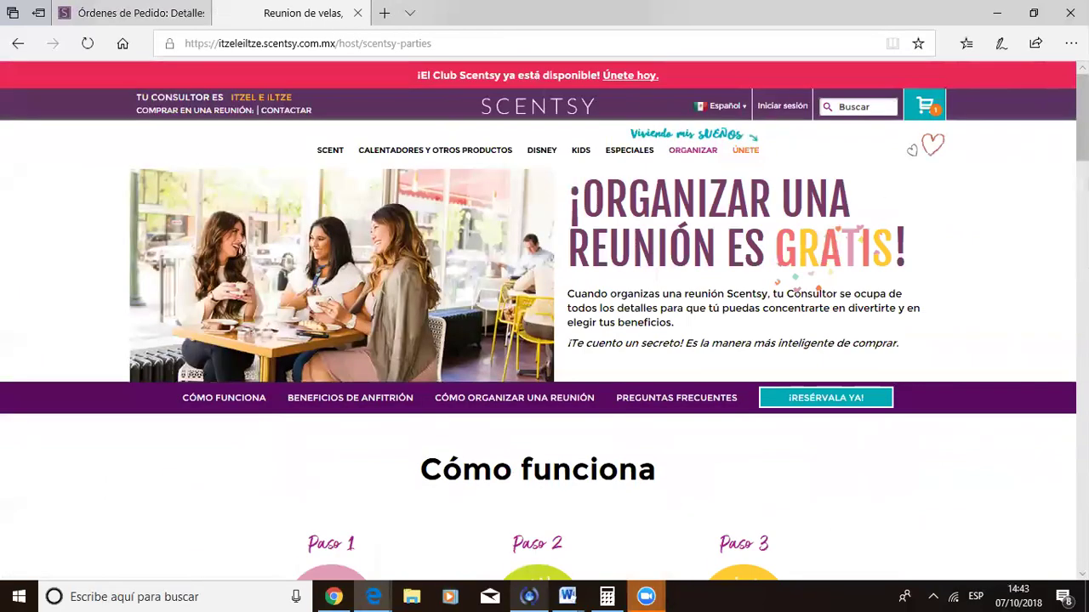
scroll(545, 340, "down", 10)
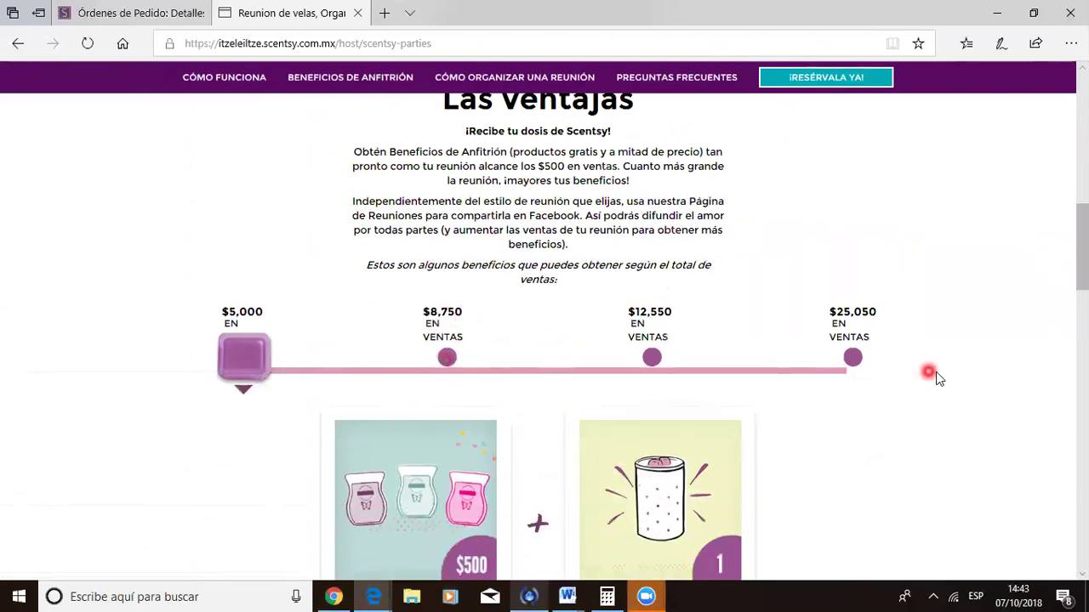
mouse_move(246, 392)
left_mouse_down()
mouse_move(334, 395)
mouse_move(265, 364)
mouse_move(456, 359)
left_mouse_up()
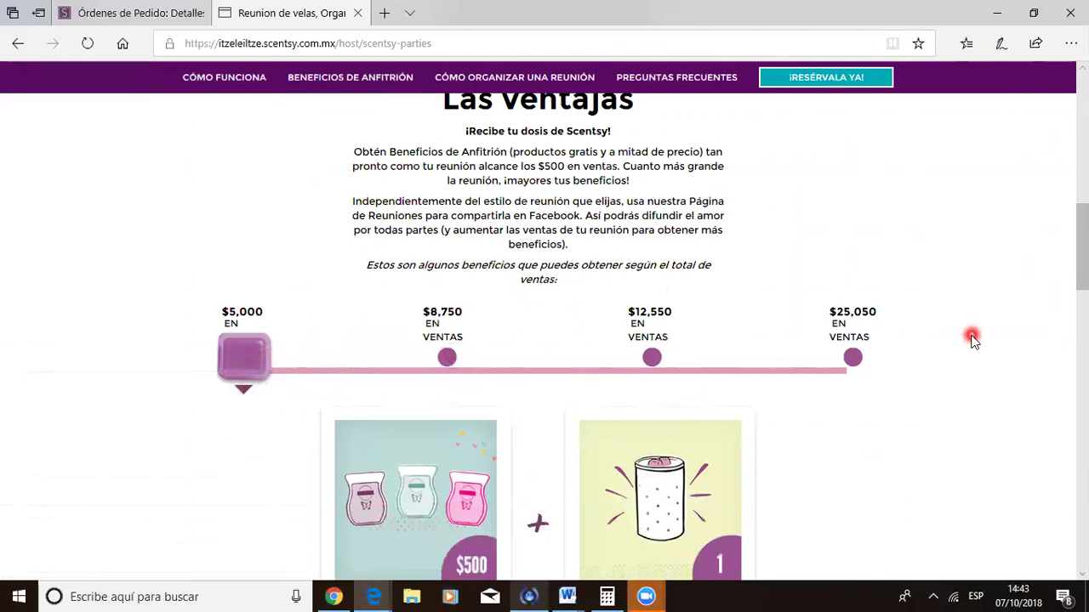
mouse_move(1081, 255)
left_mouse_down()
mouse_move(1081, 310)
mouse_move(1081, 267)
left_mouse_up()
left_click(446, 284)
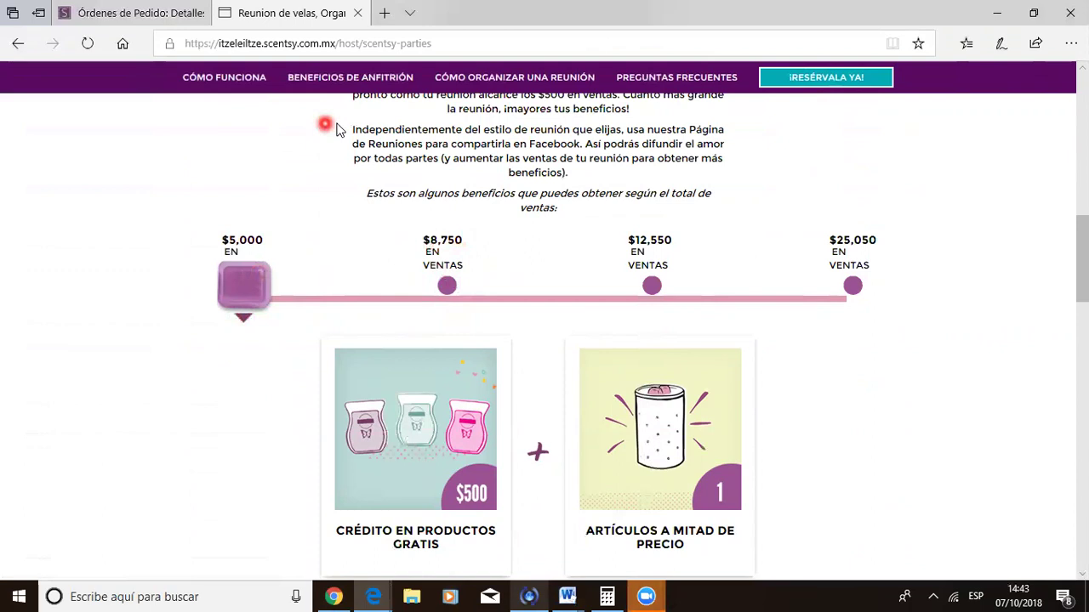
Return to the party order in Workstation and view the start of its guest page.
left_click(158, 15)
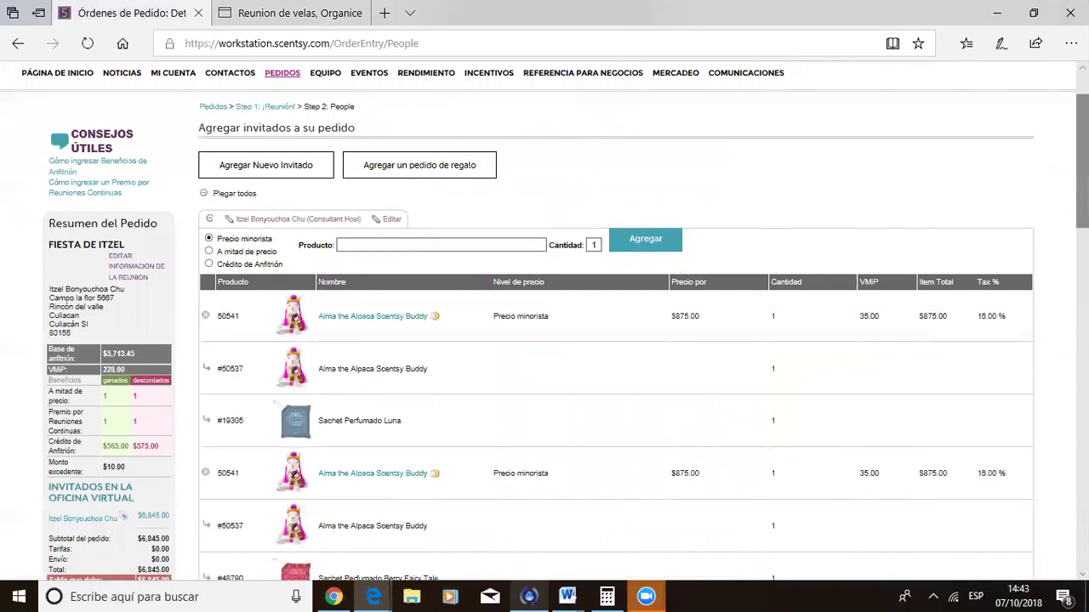
scroll(544, 323, "up", 1)
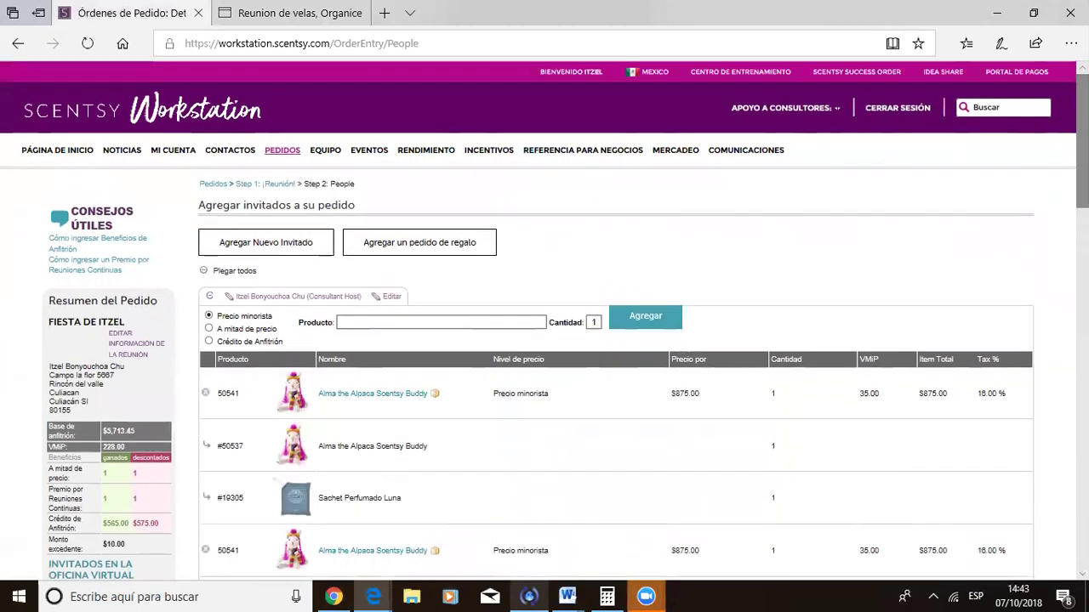